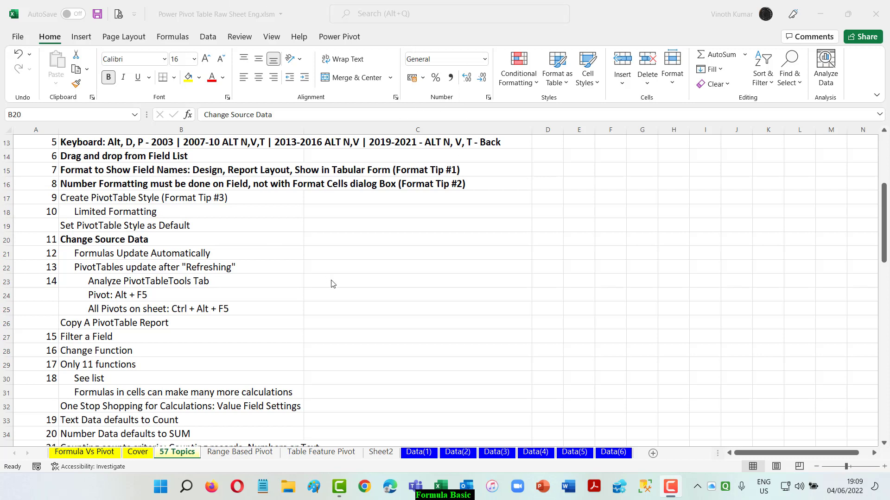
Step: Apply the last Light style, with green gridlines, to the pivot table on the Table Feature Pivot sheet
{"action": "left_click", "coordinate": [314, 458]}
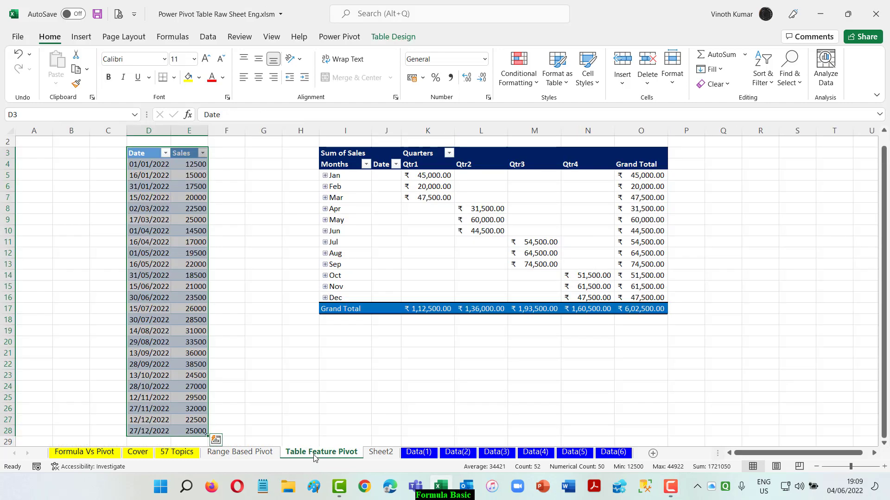
{"action": "left_click", "coordinate": [331, 152]}
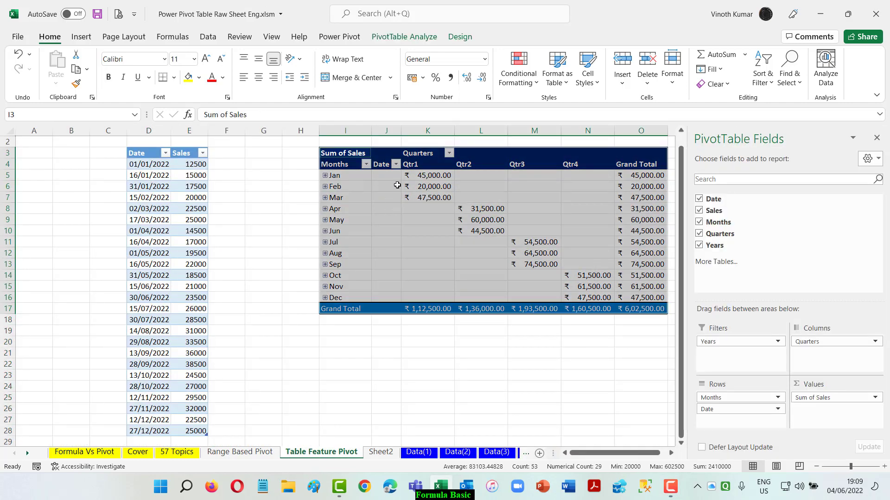
{"action": "left_click", "coordinate": [456, 40]}
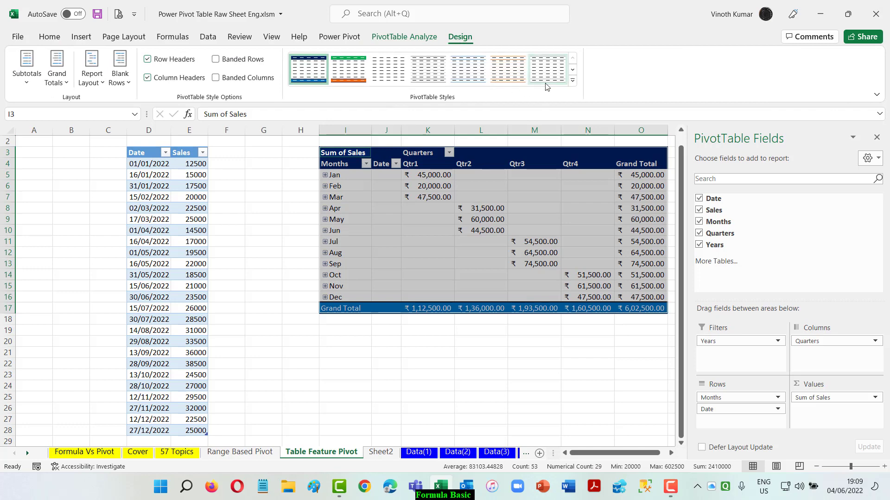
{"action": "left_click", "coordinate": [572, 86]}
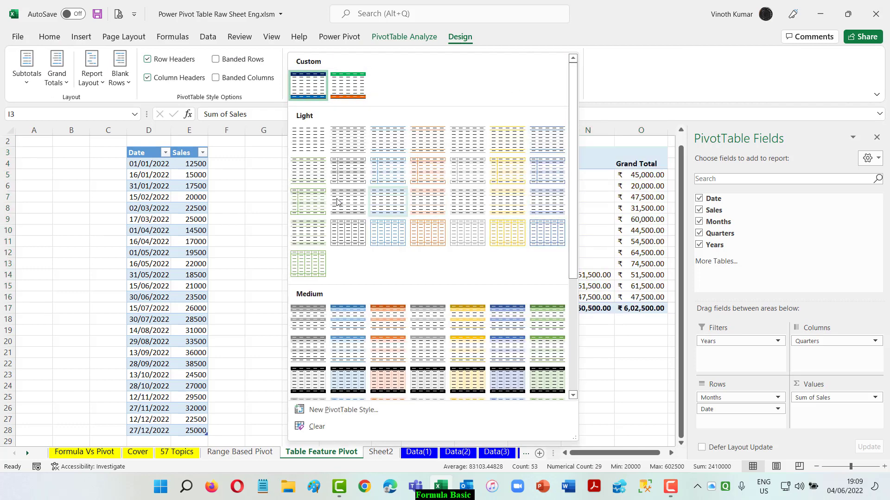
{"action": "left_click", "coordinate": [313, 262]}
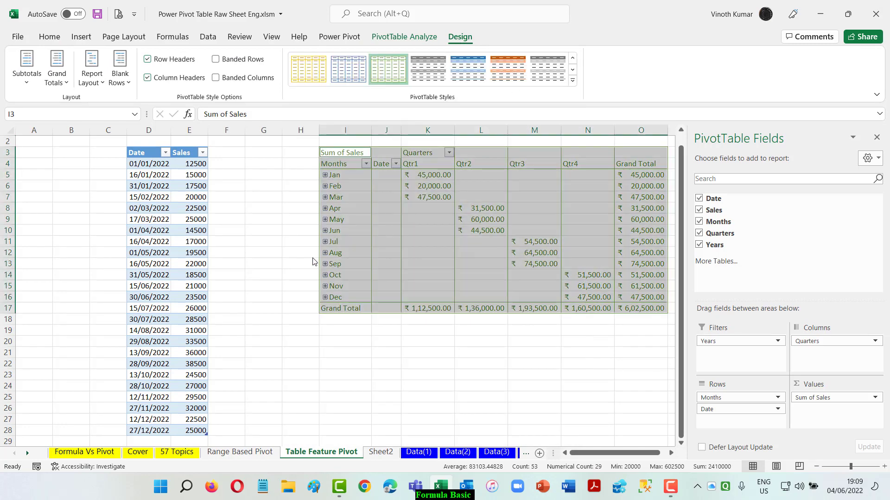
Step: Apply the grey Medium PivotTable style with shaded row headers to the monthly sales pivot table
{"action": "left_click", "coordinate": [573, 83]}
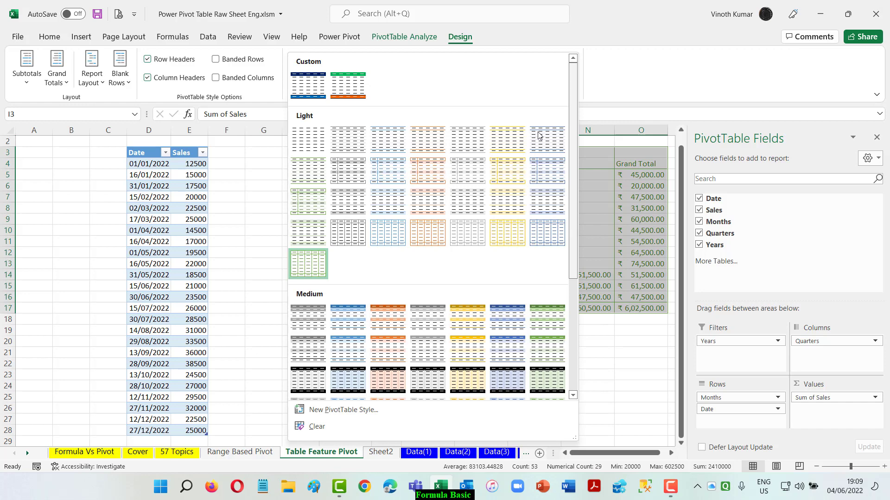
{"action": "left_click", "coordinate": [308, 349]}
{"action": "left_click", "coordinate": [489, 364]}
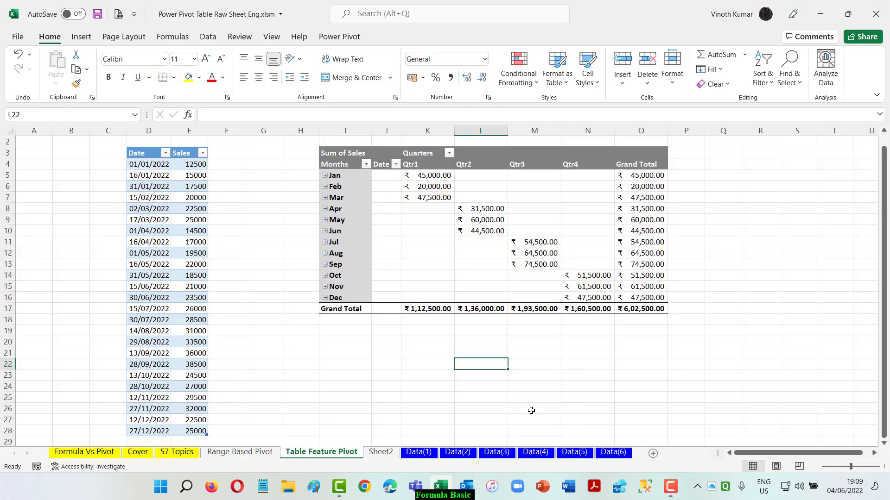
Step: Clear the PivotTable style from the whole monthly sales pivot table
{"action": "left_click", "coordinate": [520, 153]}
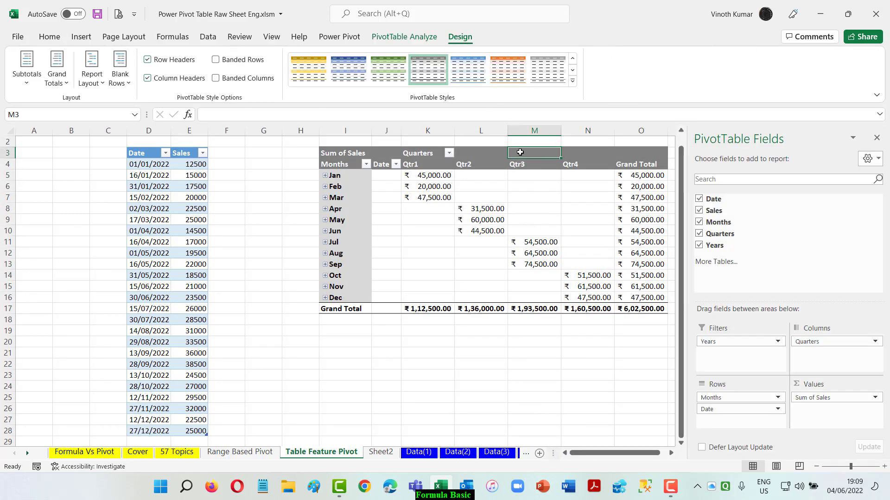
{"action": "left_click", "coordinate": [335, 152]}
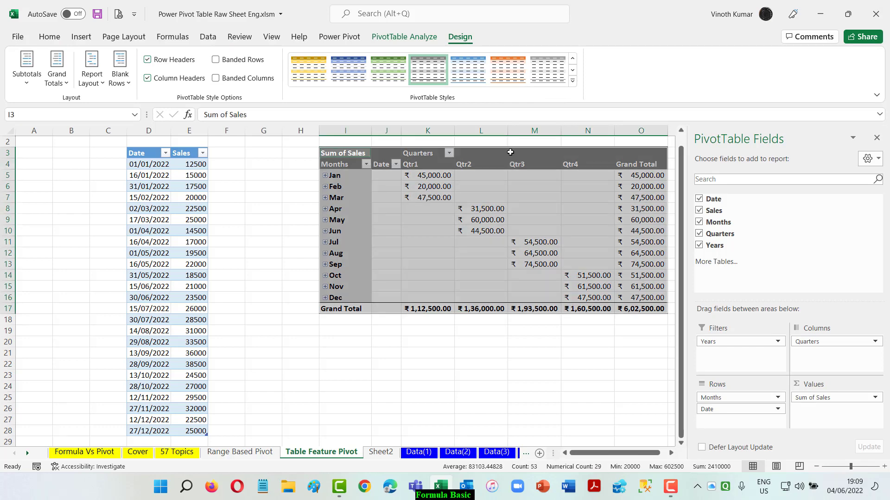
{"action": "left_click", "coordinate": [573, 81]}
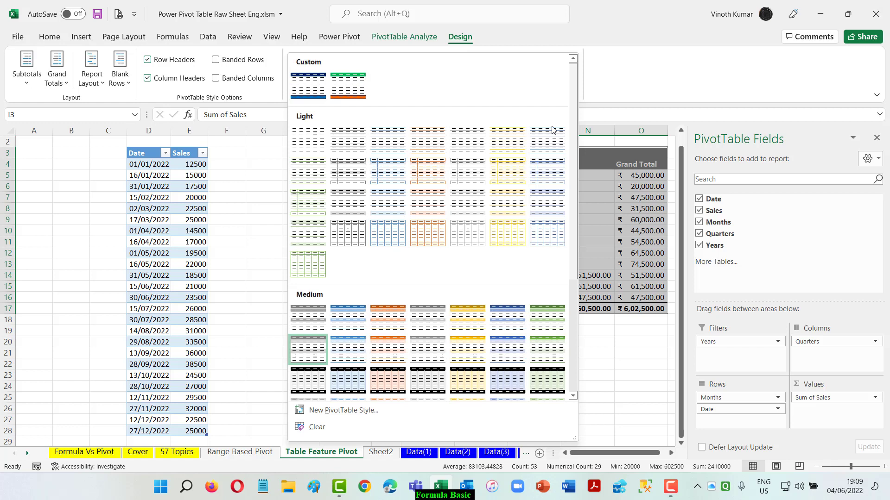
{"action": "left_click", "coordinate": [311, 427]}
{"action": "left_click", "coordinate": [433, 421]}
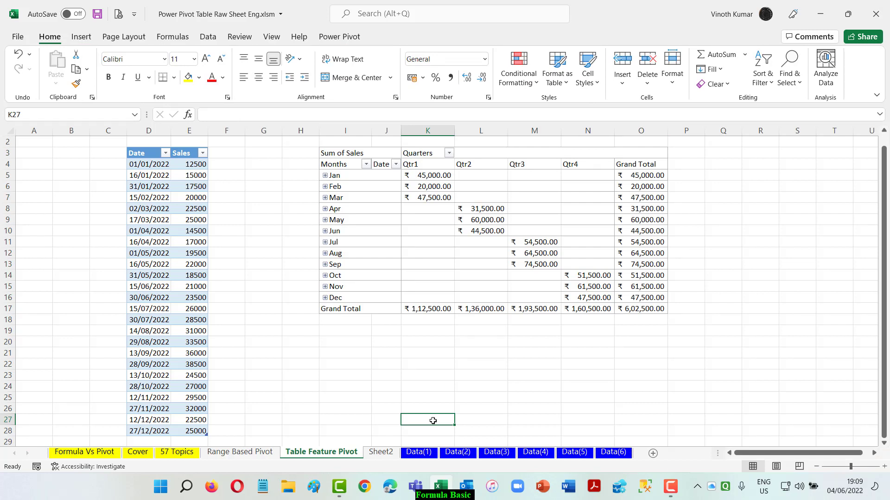
Step: Select the whole Date and Sales table, including its header row
{"action": "left_click", "coordinate": [149, 156]}
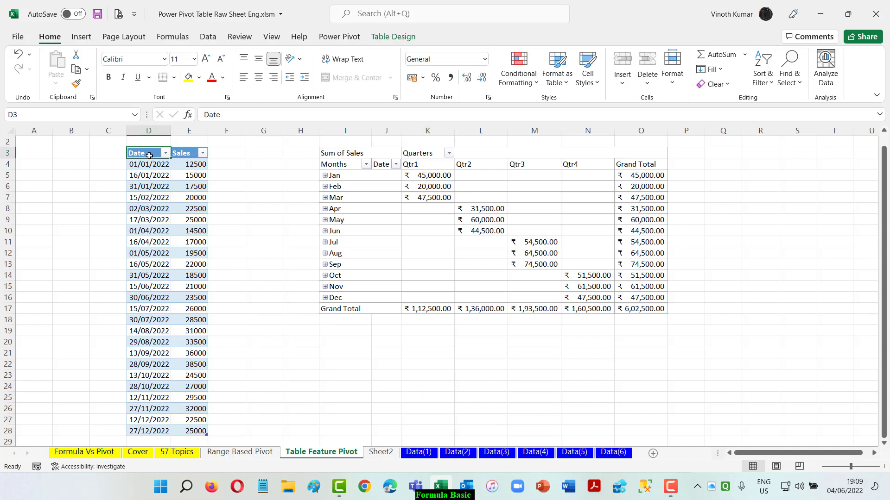
{"action": "key", "text": "ctrl+shift+Down"}
{"action": "key", "text": "ctrl+shift+Right"}
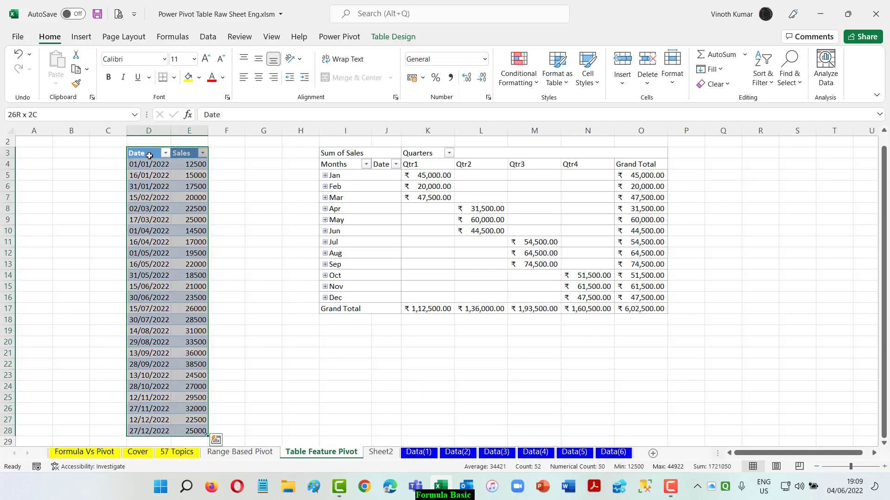
{"action": "key", "text": "ctrl+q"}
Step: Create a copy of the Table Feature Pivot sheet at the end of the same workbook
{"action": "right_click", "coordinate": [333, 455]}
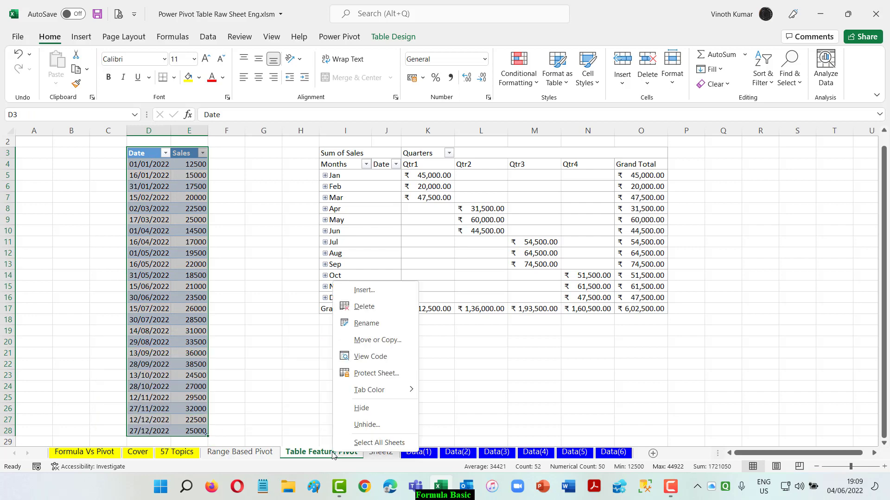
{"action": "left_click", "coordinate": [377, 341]}
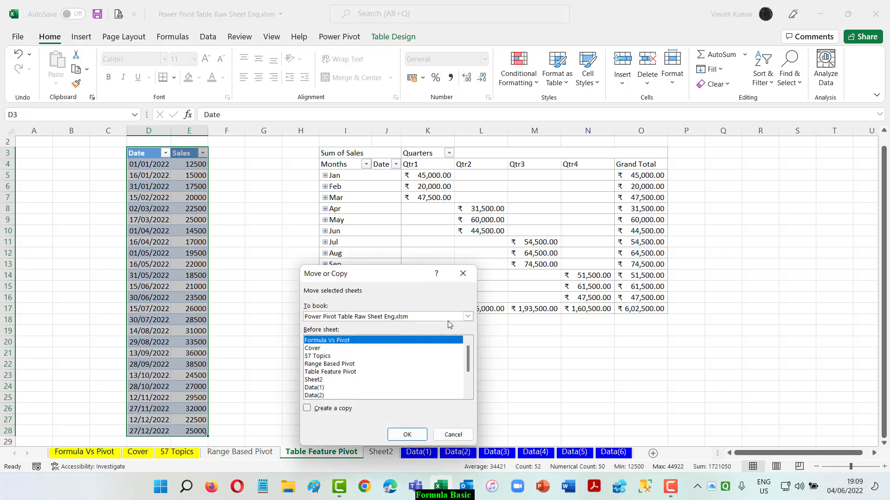
{"action": "left_click", "coordinate": [468, 316]}
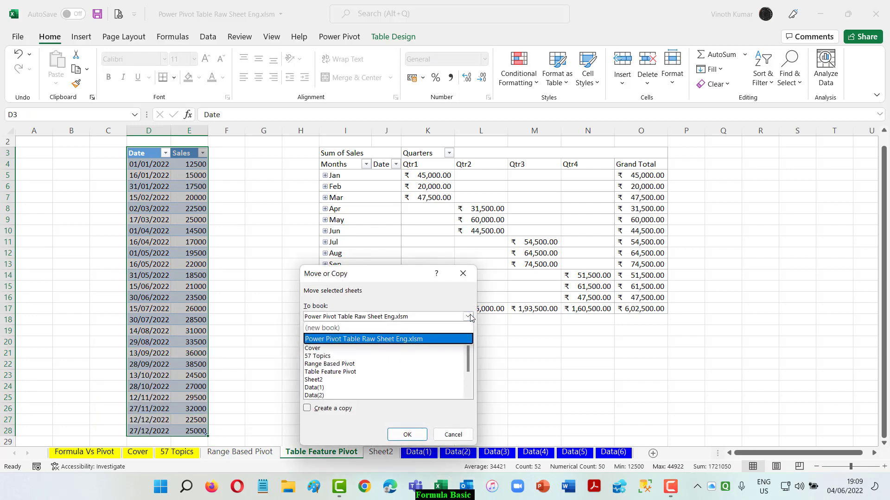
{"action": "left_click", "coordinate": [375, 382]}
{"action": "scroll", "coordinate": [401, 383], "scroll_direction": "down", "scroll_amount": 2}
{"action": "left_click", "coordinate": [316, 395]}
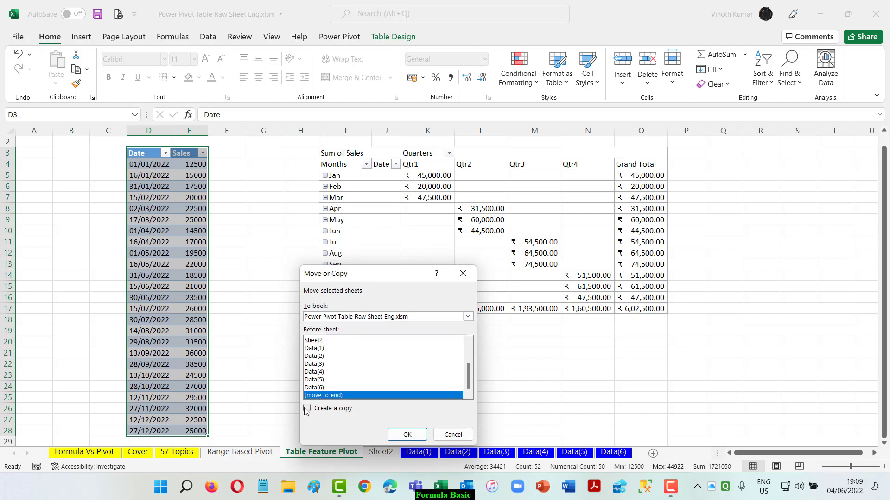
{"action": "left_click", "coordinate": [307, 408]}
{"action": "left_click", "coordinate": [406, 434]}
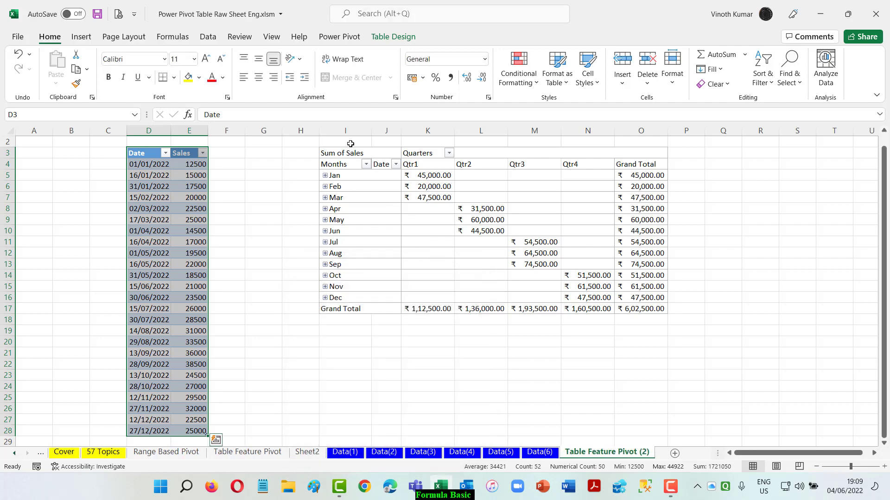
Step: Delete the pivot table in columns I to P of the copied sheet and move that sheet directly before Sheet2
{"action": "left_click_drag", "start_coordinate": [345, 131], "coordinate": [692, 143]}
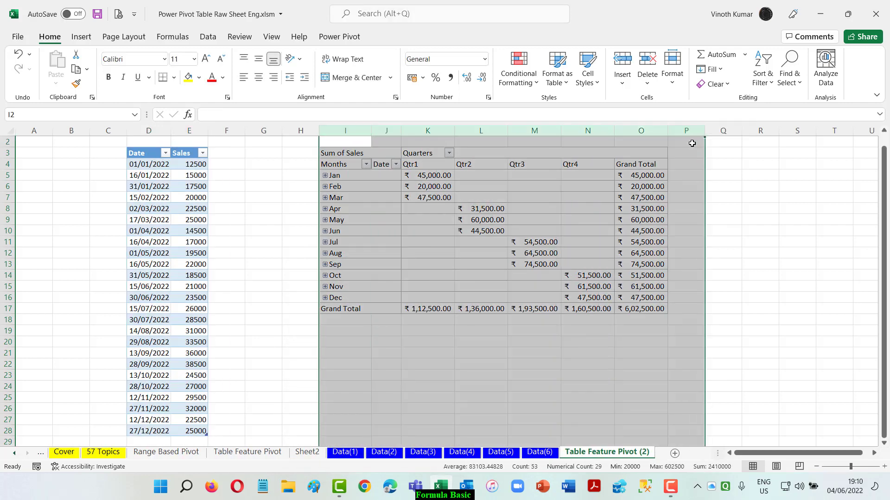
{"action": "key", "text": "Delete"}
{"action": "left_click", "coordinate": [856, 330]}
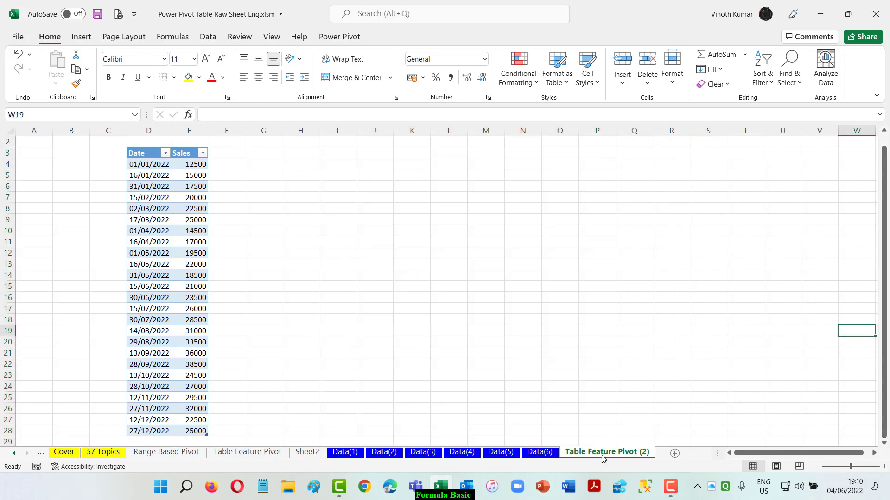
{"action": "left_click_drag", "start_coordinate": [604, 456], "coordinate": [297, 447]}
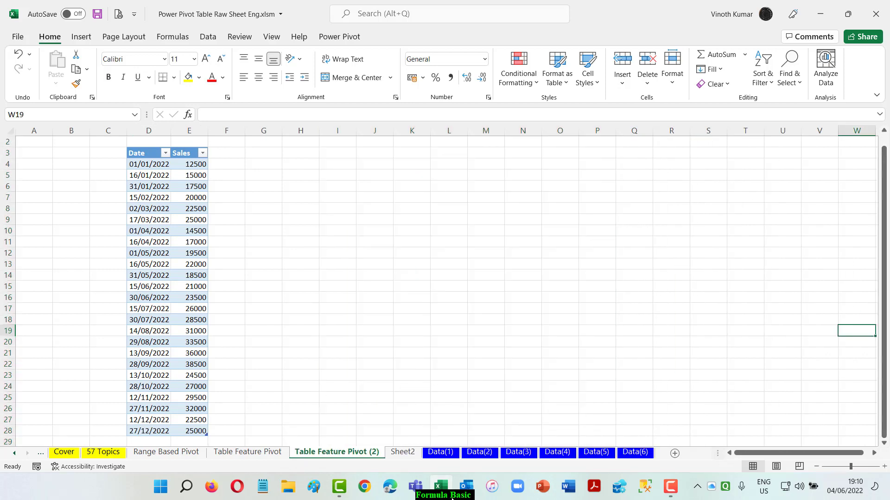
Step: Insert a PivotTable based on the Date and Sales table TableFormat2 into the existing worksheet at cell I3
{"action": "left_click", "coordinate": [145, 153]}
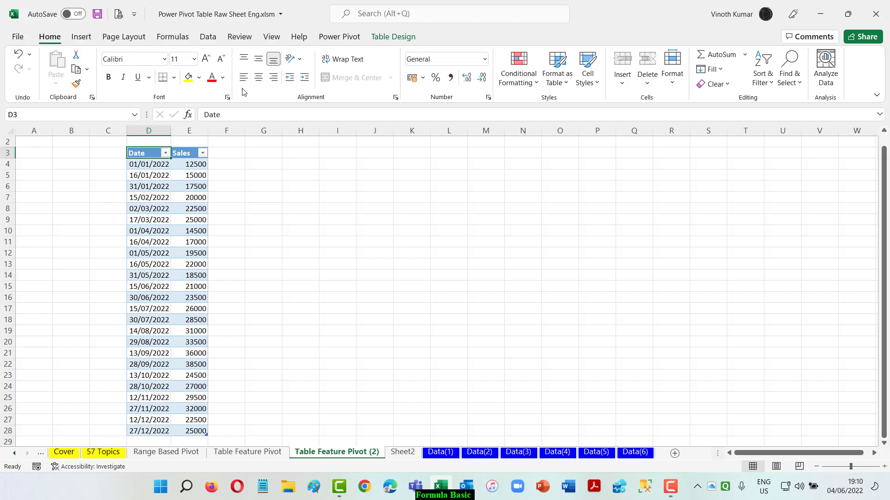
{"action": "key", "text": "alt"}
{"action": "key", "text": "n"}
{"action": "key", "text": "v"}
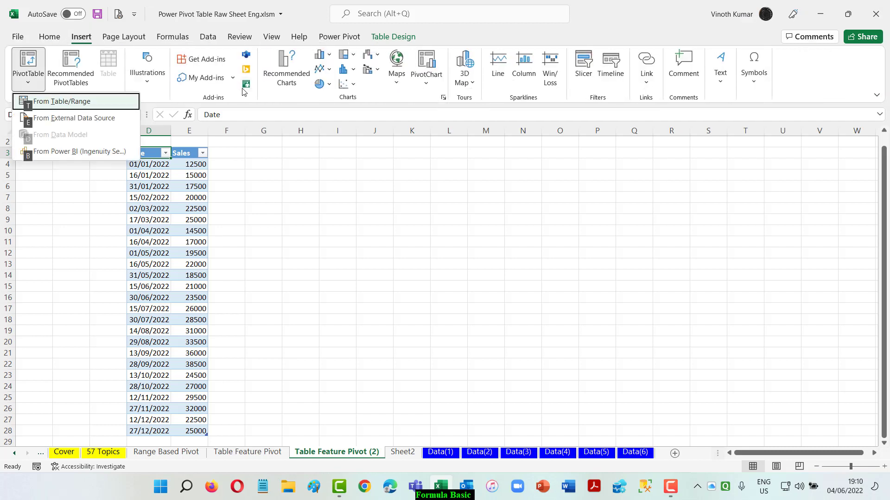
{"action": "key", "text": "t"}
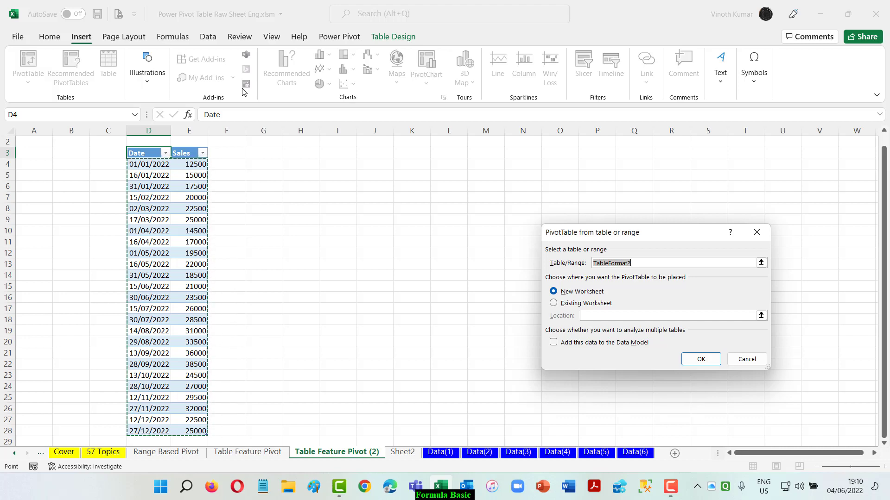
{"action": "left_click", "coordinate": [553, 303]}
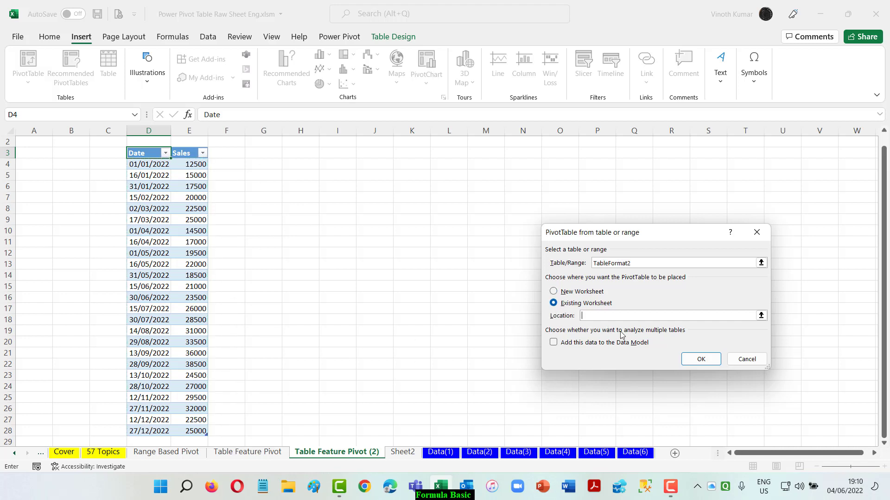
{"action": "left_click", "coordinate": [760, 315]}
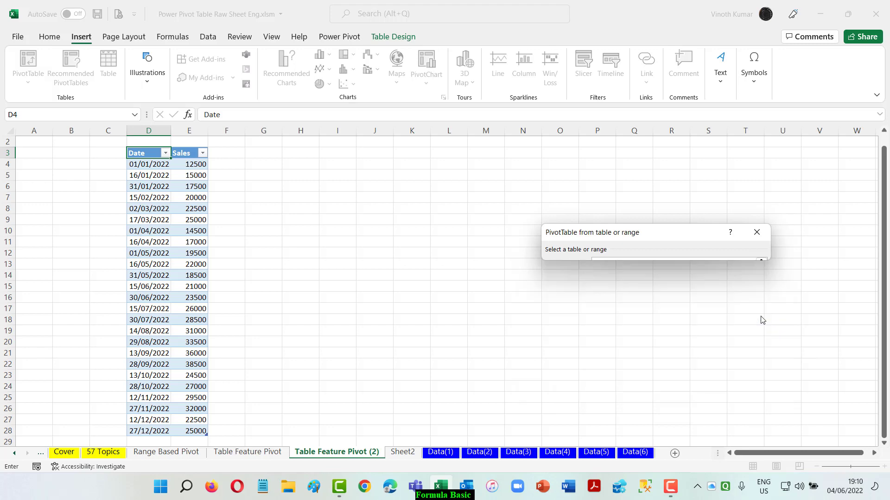
{"action": "left_click", "coordinate": [344, 152]}
{"action": "left_click", "coordinate": [760, 251]}
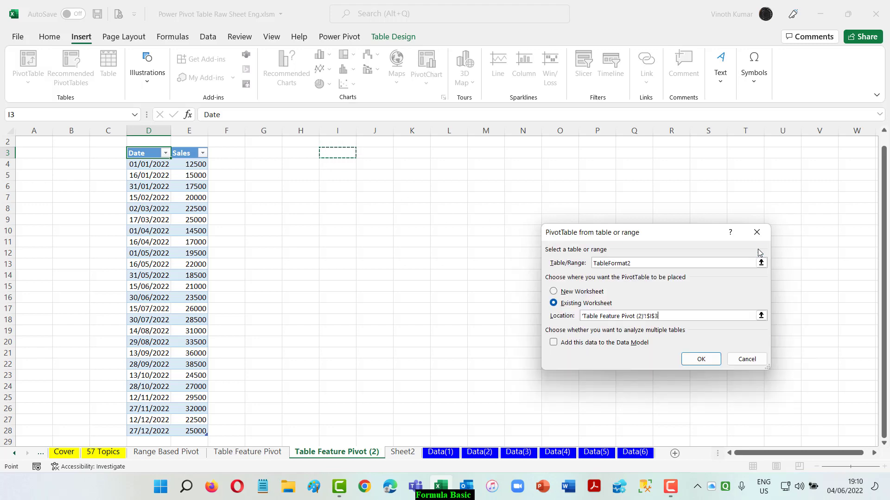
{"action": "left_click", "coordinate": [697, 359]}
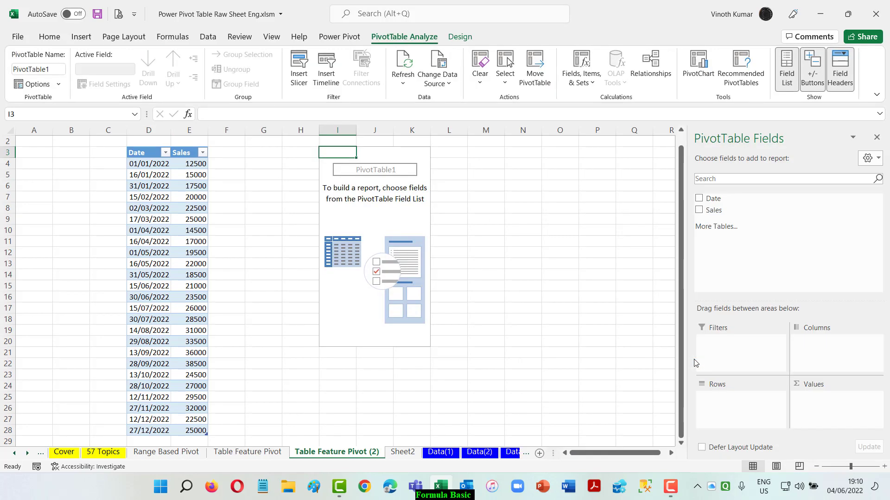
Step: Build the pivot table with Months as rows and Sum of Sales as values, leaving out the individual Date field
{"action": "left_click", "coordinate": [698, 199]}
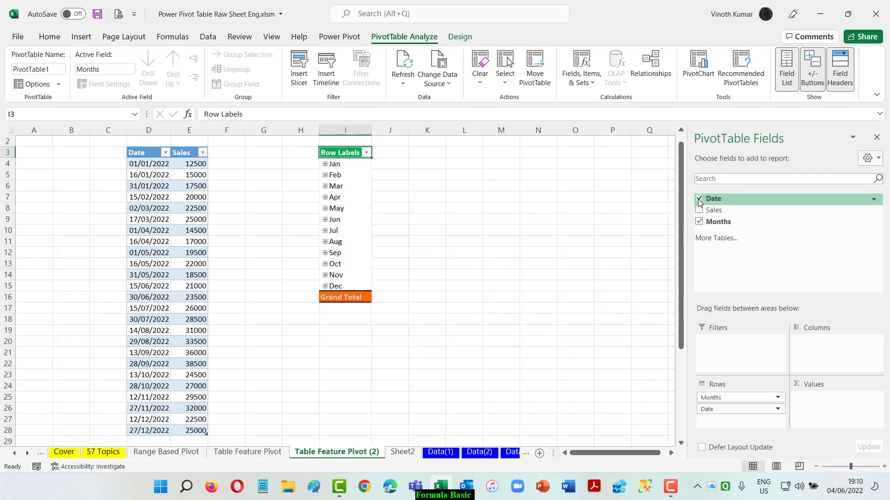
{"action": "left_click", "coordinate": [698, 210]}
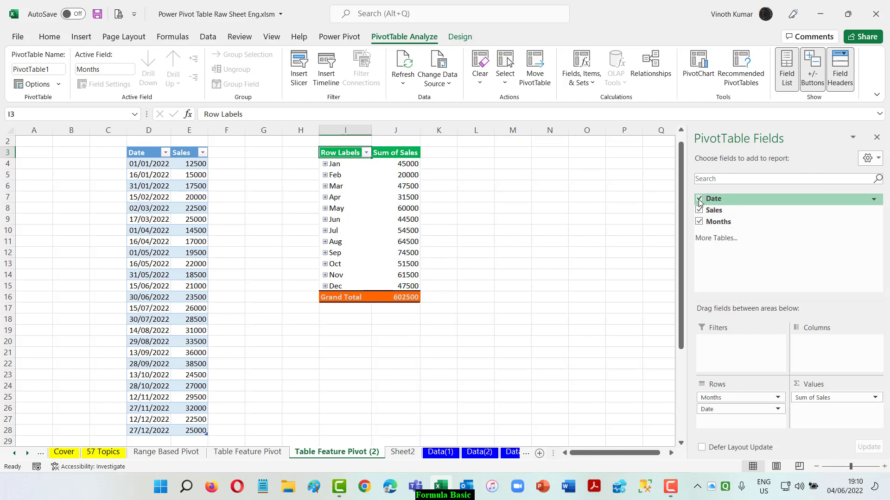
{"action": "left_click", "coordinate": [698, 199]}
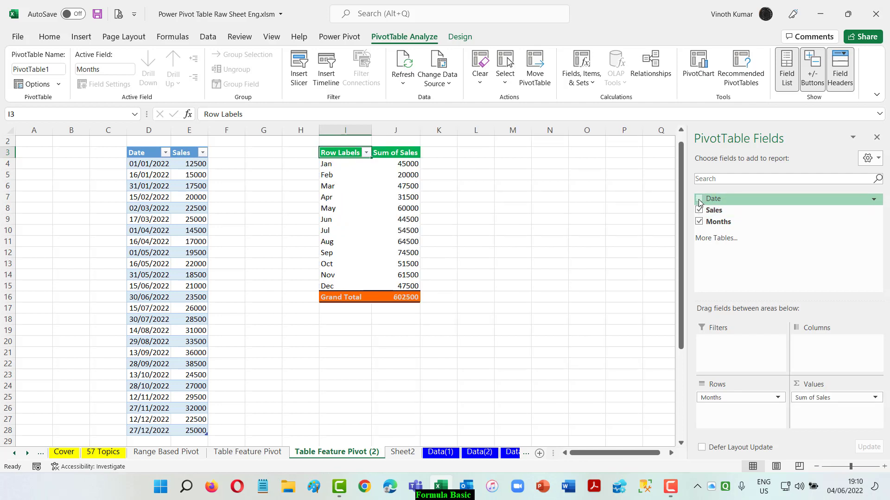
Step: Clear the PivotTable style from the new monthly sales pivot table
{"action": "left_click", "coordinate": [460, 37]}
{"action": "left_click", "coordinate": [573, 86]}
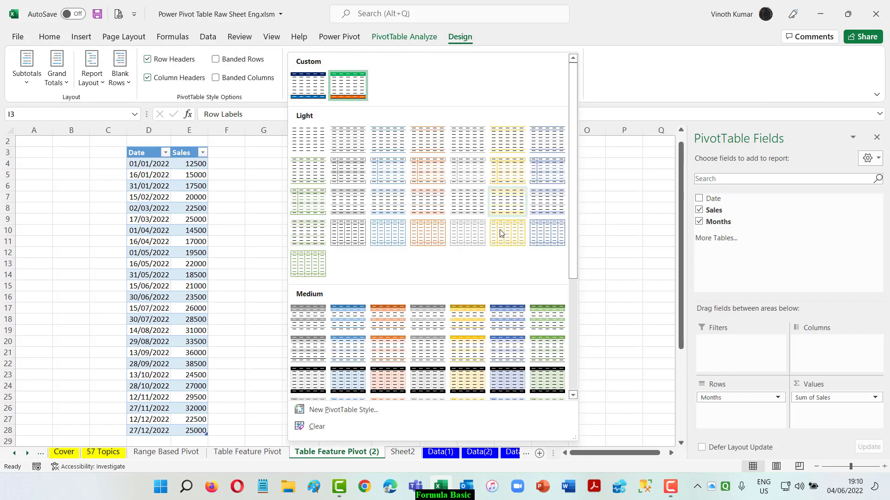
{"action": "scroll", "coordinate": [499, 233], "scroll_direction": "down", "scroll_amount": 3}
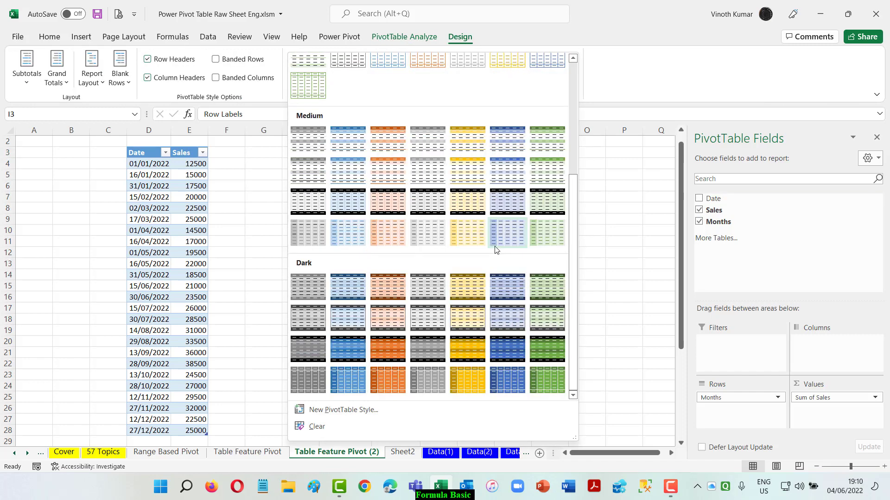
{"action": "left_click", "coordinate": [317, 426]}
{"action": "left_click", "coordinate": [516, 312]}
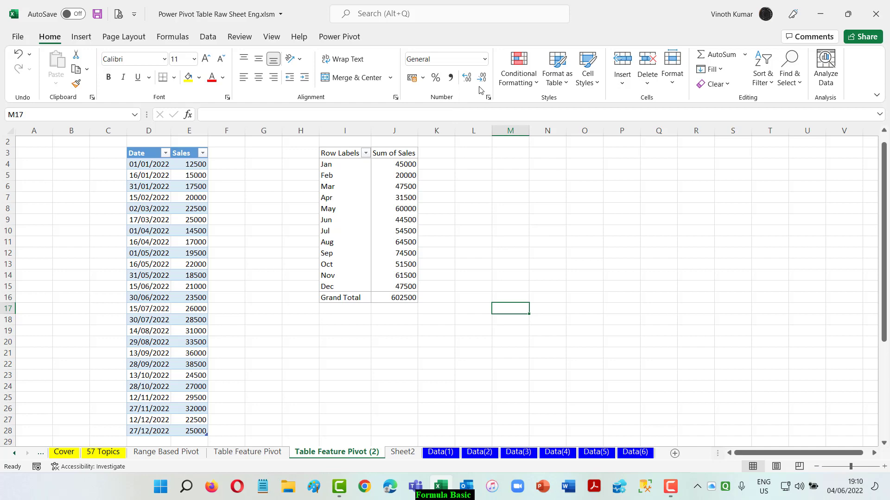
Step: Start a new custom PivotTable style for the monthly sales pivot table and name it Red
{"action": "left_click", "coordinate": [389, 170]}
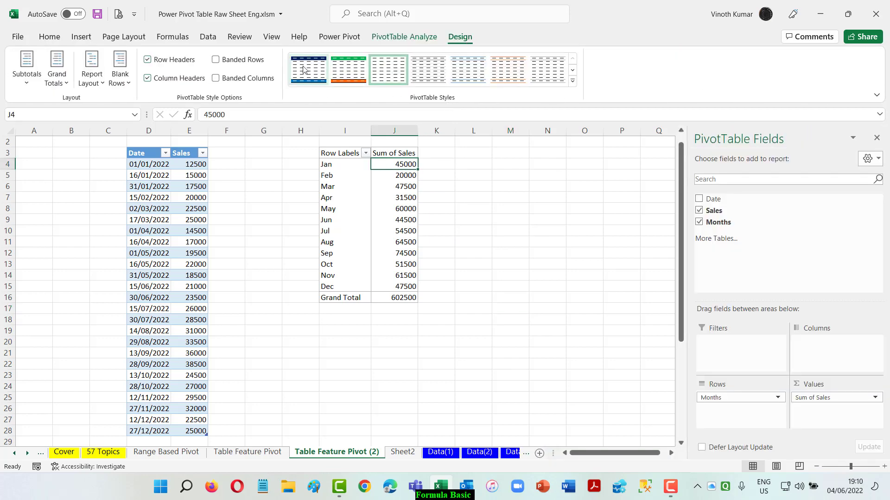
{"action": "left_click", "coordinate": [573, 81]}
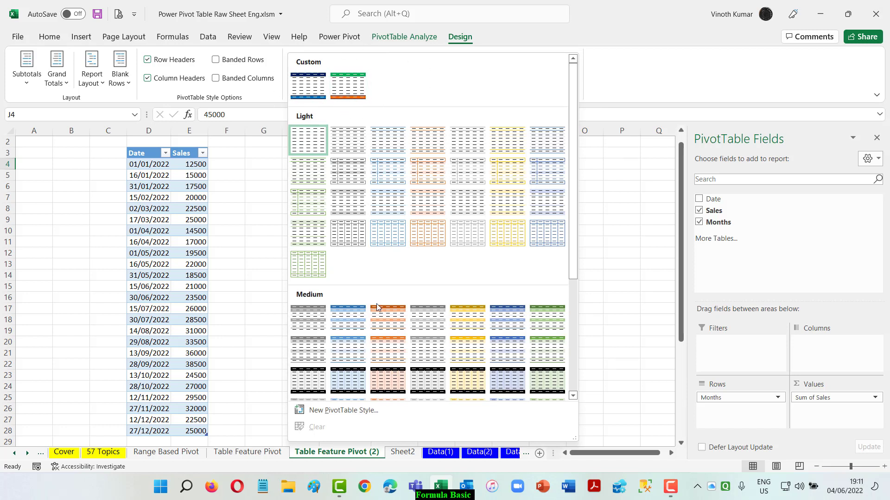
{"action": "left_click", "coordinate": [343, 410]}
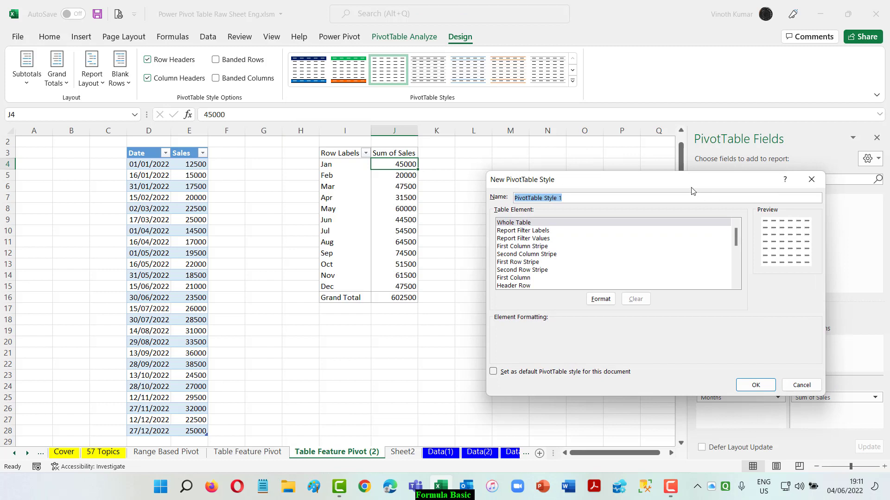
{"action": "left_click_drag", "start_coordinate": [691, 191], "coordinate": [623, 105]}
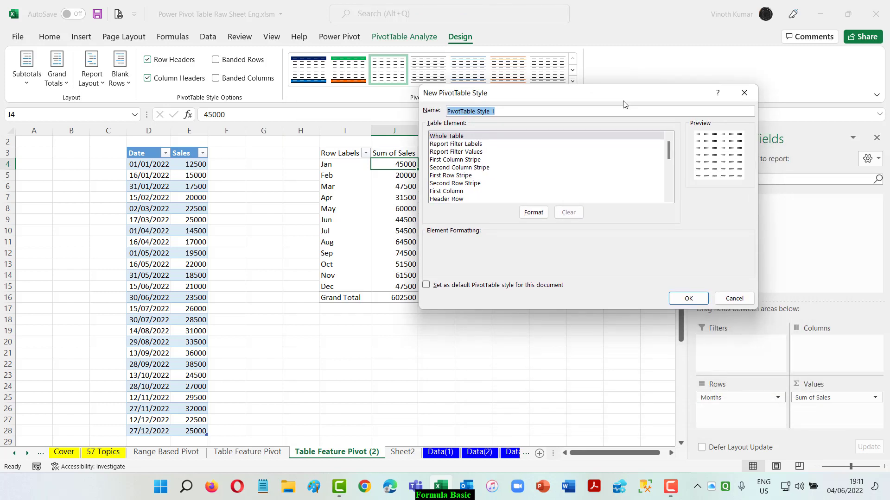
{"action": "key", "text": "BackSpace"}
Step: Format the new style's Header Row element with a red fill and a bold white font
{"action": "left_click", "coordinate": [443, 199]}
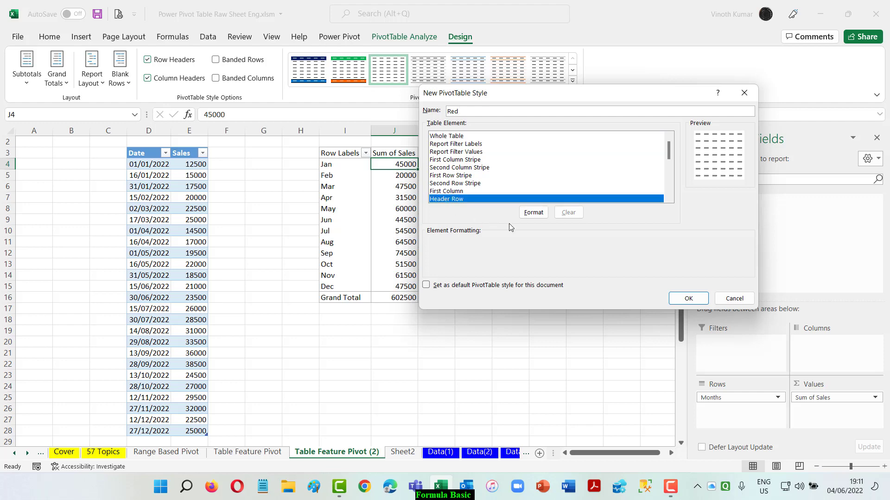
{"action": "left_click", "coordinate": [533, 212]}
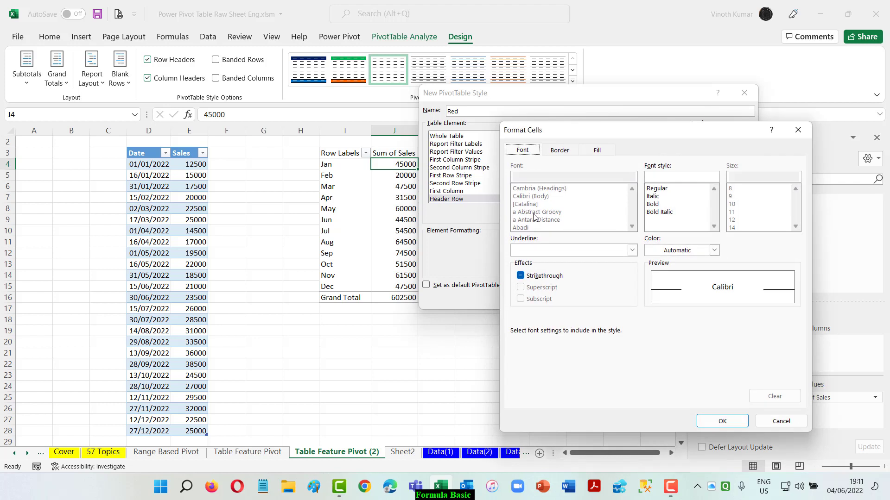
{"action": "left_click", "coordinate": [598, 150]}
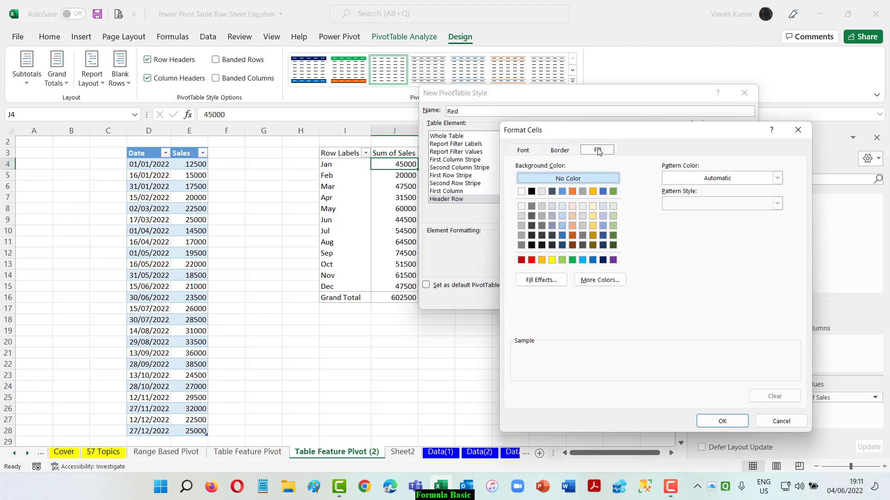
{"action": "left_click", "coordinate": [531, 260]}
{"action": "left_click", "coordinate": [532, 152]}
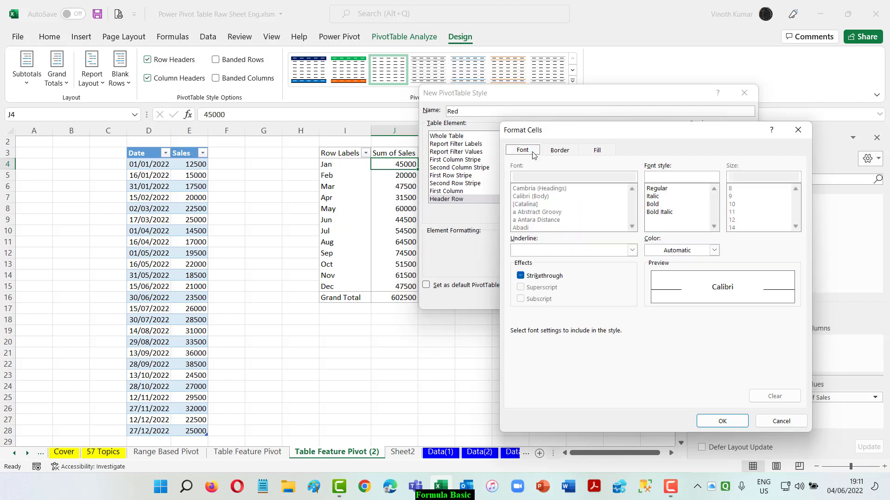
{"action": "left_click", "coordinate": [653, 204]}
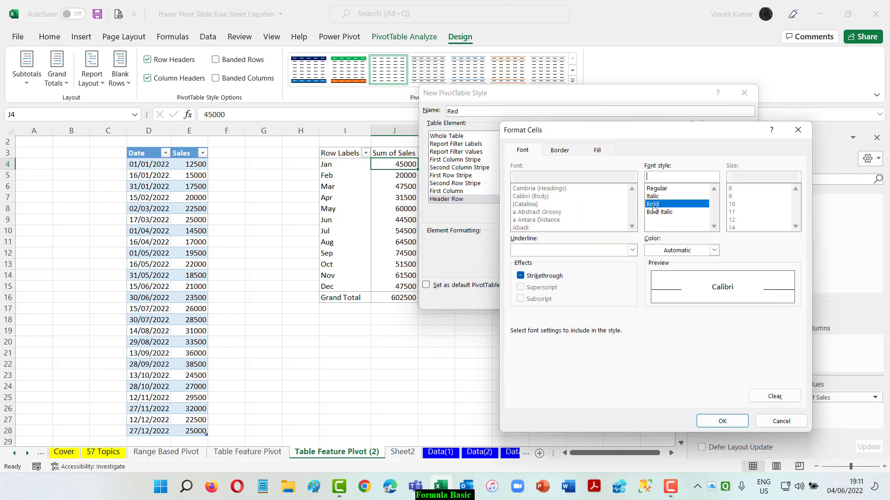
{"action": "left_click", "coordinate": [714, 250]}
{"action": "left_click", "coordinate": [650, 297]}
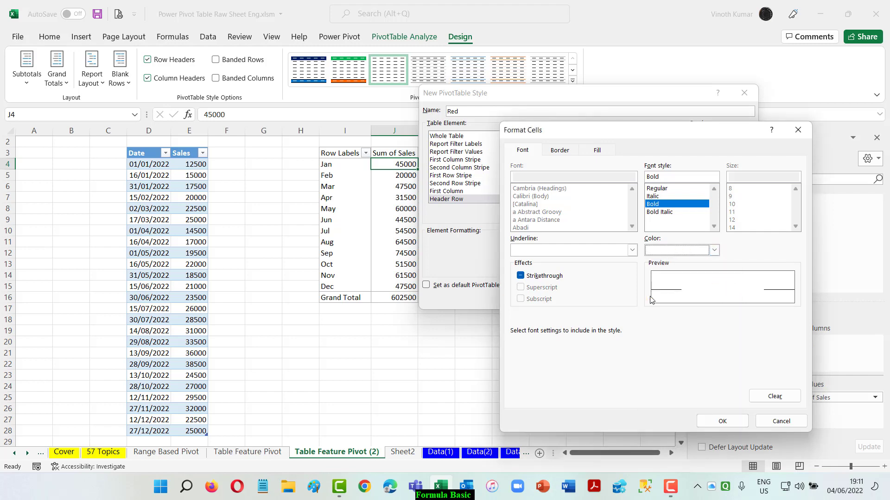
{"action": "left_click", "coordinate": [723, 422]}
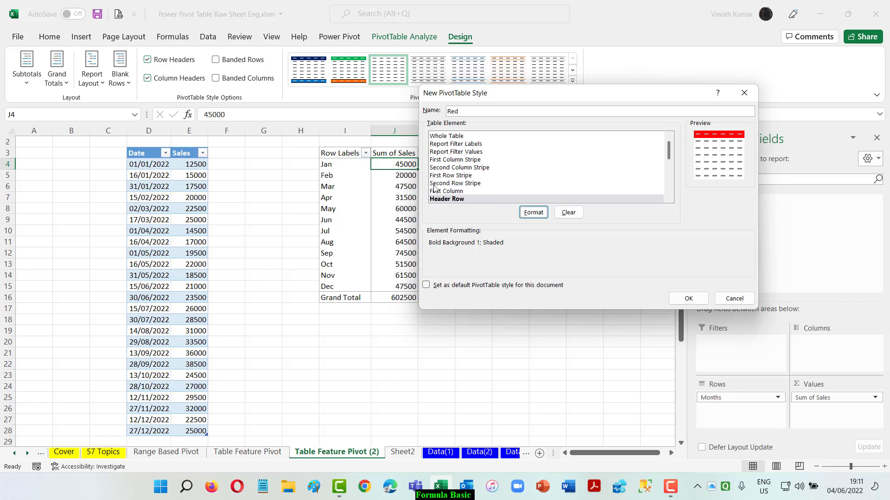
Step: Give the Grand Total Row element of the Red style a dark blue fill
{"action": "scroll", "coordinate": [542, 178], "scroll_direction": "down", "scroll_amount": 1}
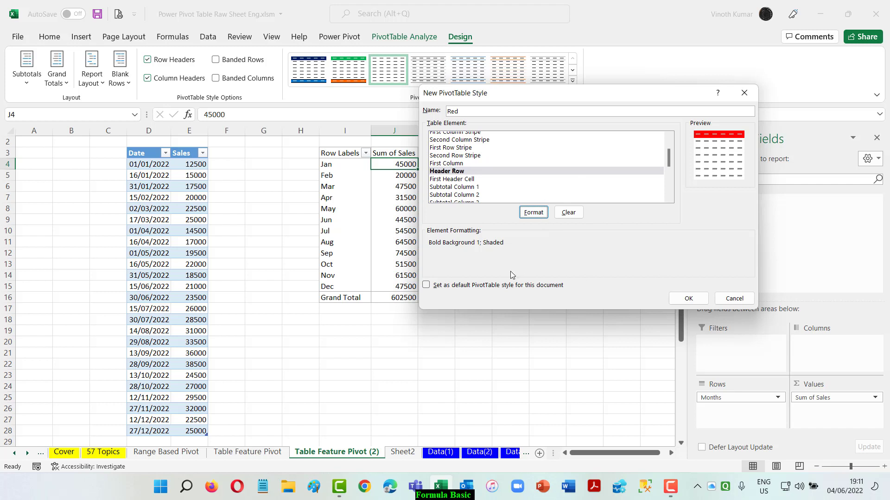
{"action": "scroll", "coordinate": [549, 181], "scroll_direction": "down", "scroll_amount": 3}
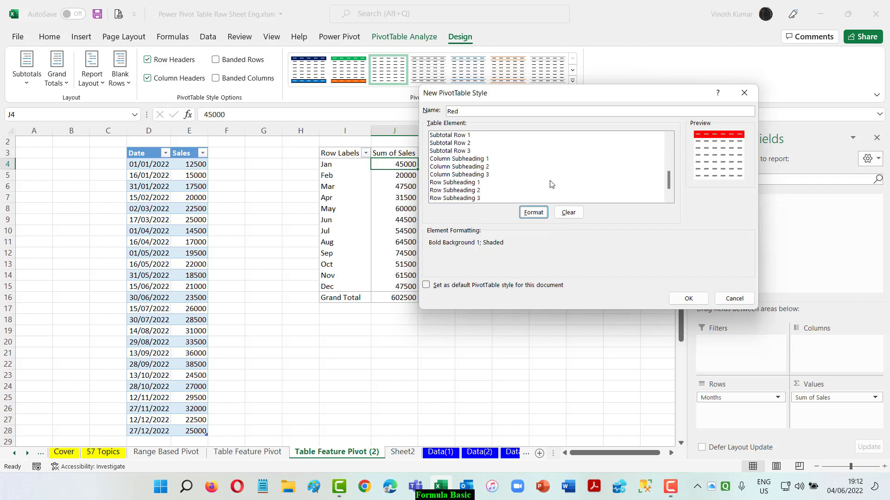
{"action": "scroll", "coordinate": [550, 183], "scroll_direction": "down", "scroll_amount": 1}
{"action": "left_click", "coordinate": [465, 200]}
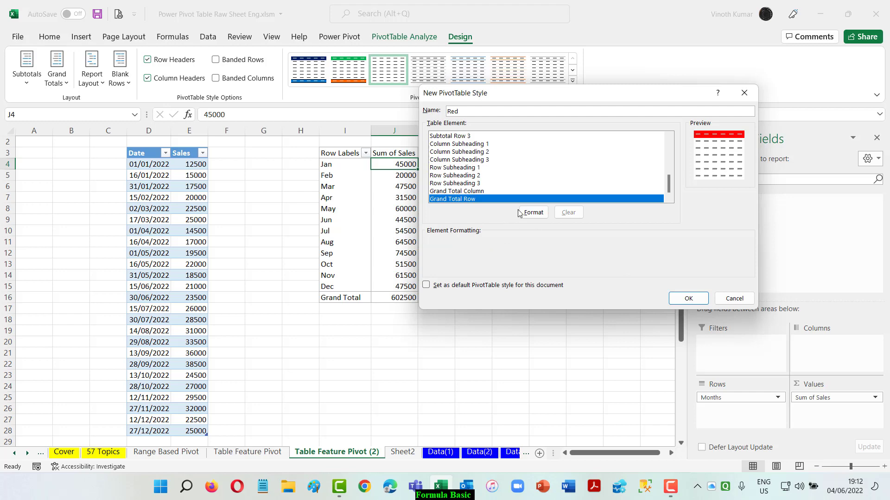
{"action": "left_click", "coordinate": [533, 213]}
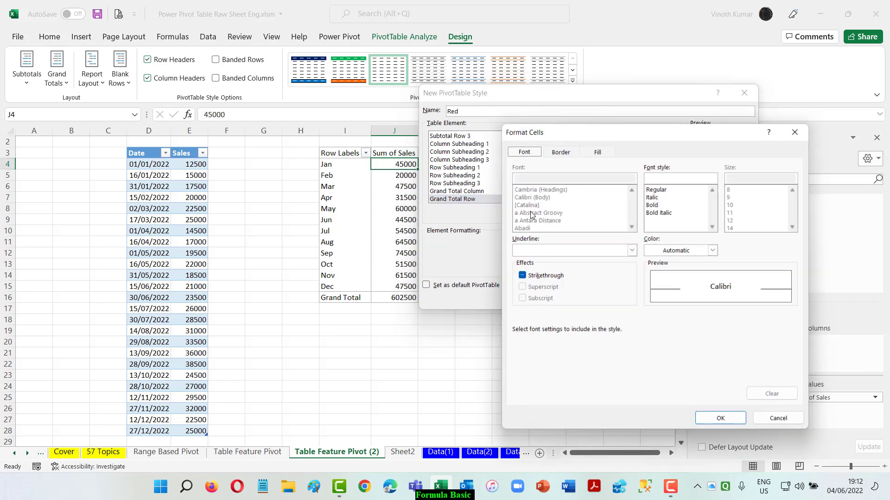
{"action": "left_click", "coordinate": [595, 149]}
{"action": "left_click", "coordinate": [602, 260]}
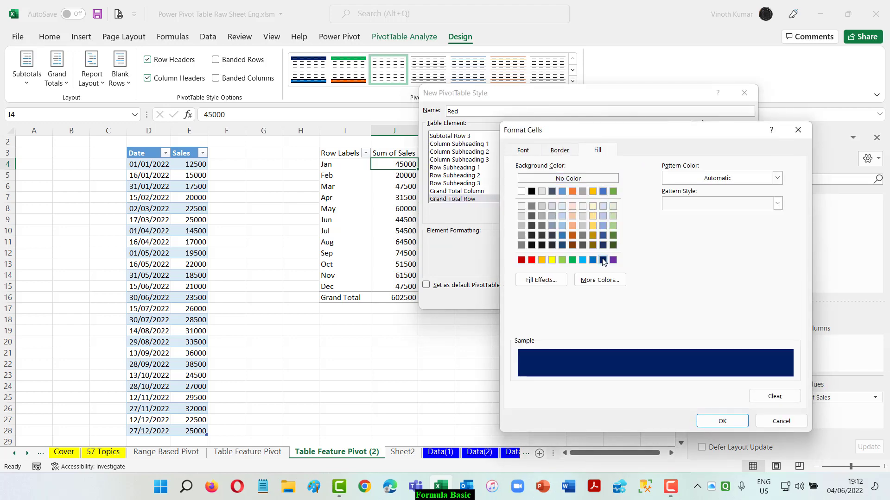
Step: Add a medium solid top border and a double bottom border to the Grand Total Row element
{"action": "left_click", "coordinate": [562, 152]}
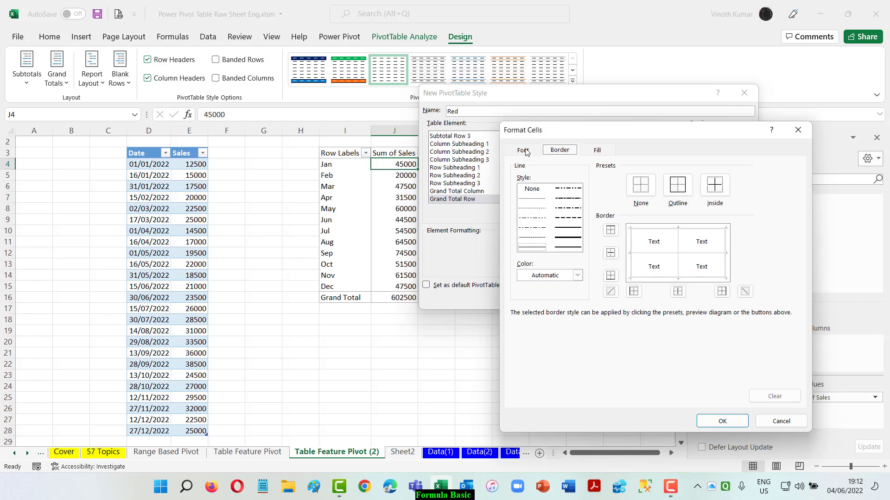
{"action": "left_click", "coordinate": [526, 151]}
{"action": "left_click", "coordinate": [564, 150]}
{"action": "left_click", "coordinate": [565, 229]}
{"action": "left_click", "coordinate": [659, 232]}
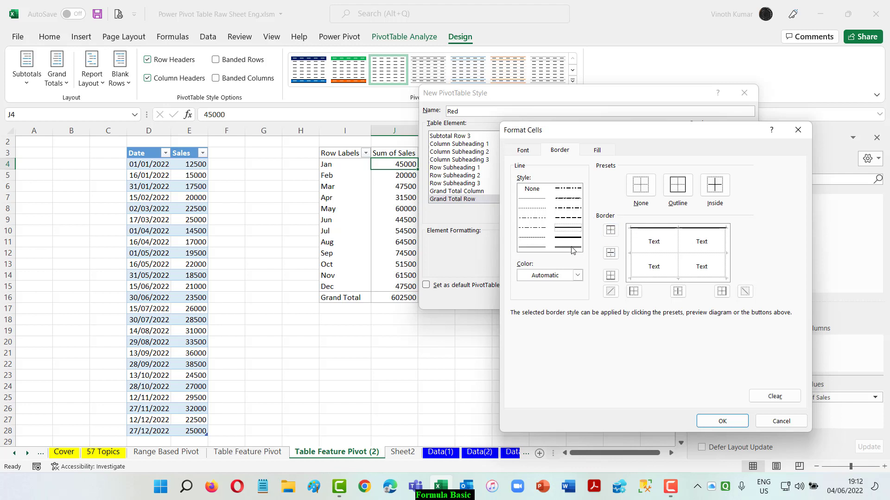
{"action": "left_click", "coordinate": [573, 249]}
{"action": "left_click", "coordinate": [695, 280]}
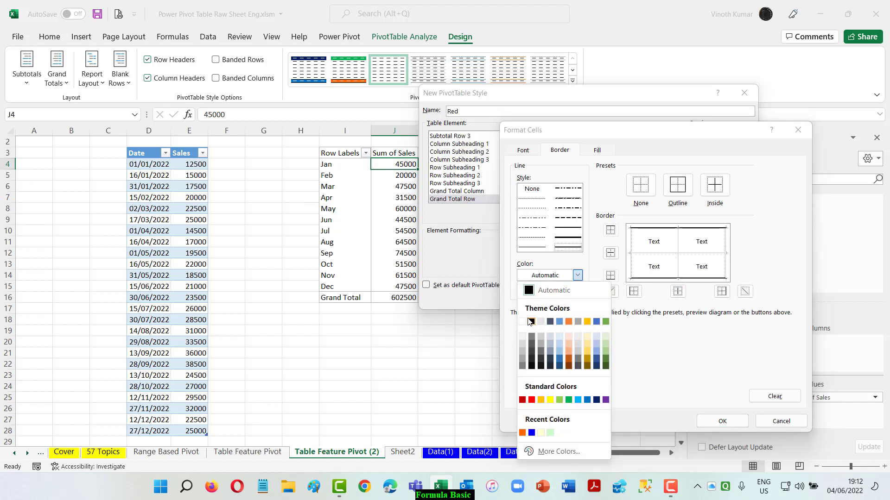
{"action": "left_click", "coordinate": [522, 347]}
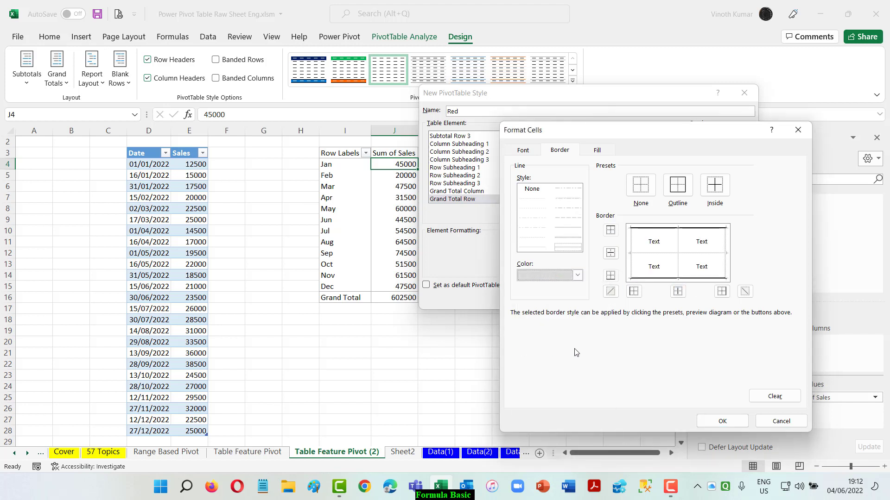
Step: Set the Grand Total Row font to bold in Background 1, Darker 15% and save the new PivotTable style
{"action": "left_click", "coordinate": [522, 151]}
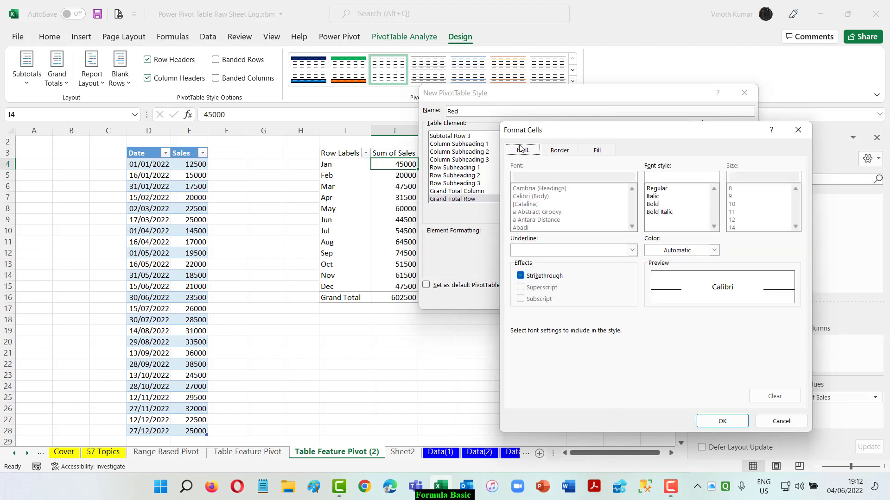
{"action": "left_click", "coordinate": [656, 205]}
{"action": "left_click", "coordinate": [714, 250]}
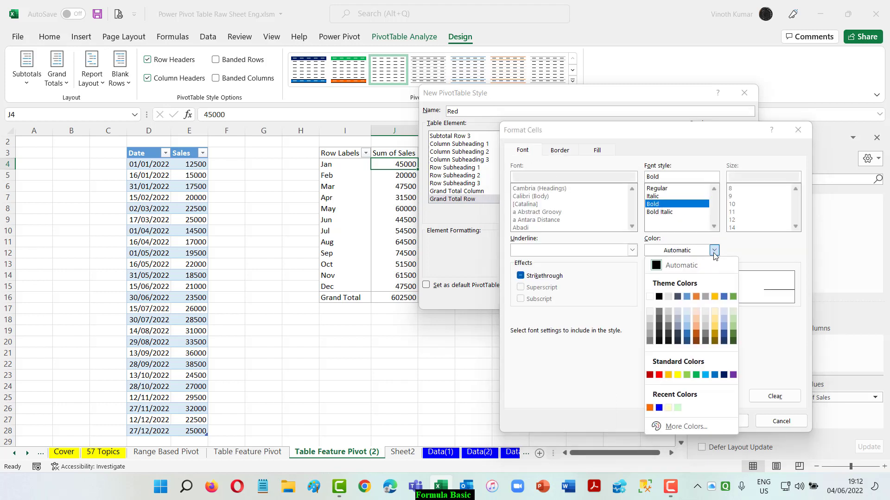
{"action": "left_click", "coordinate": [649, 320]}
{"action": "left_click", "coordinate": [732, 423]}
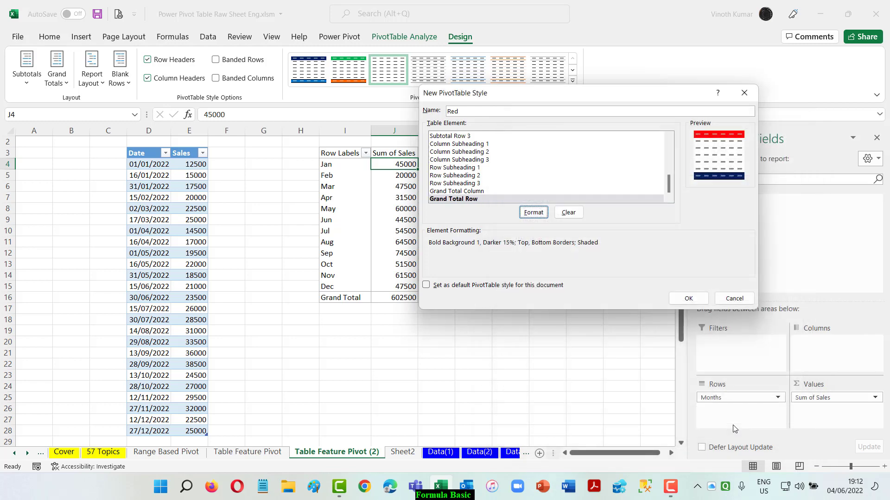
{"action": "left_click", "coordinate": [687, 298]}
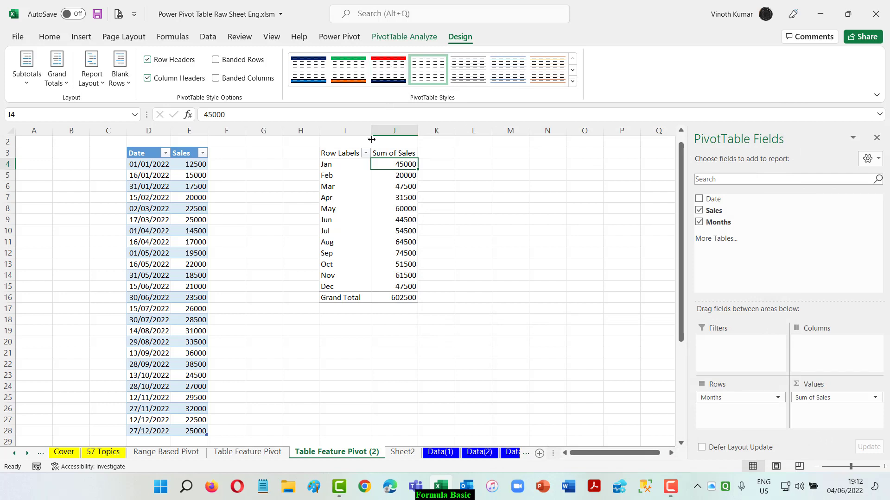
Step: Apply the custom Red style to the monthly sales pivot table and show its report layout in Tabular Form
{"action": "left_click", "coordinate": [354, 154]}
{"action": "left_click", "coordinate": [388, 70]}
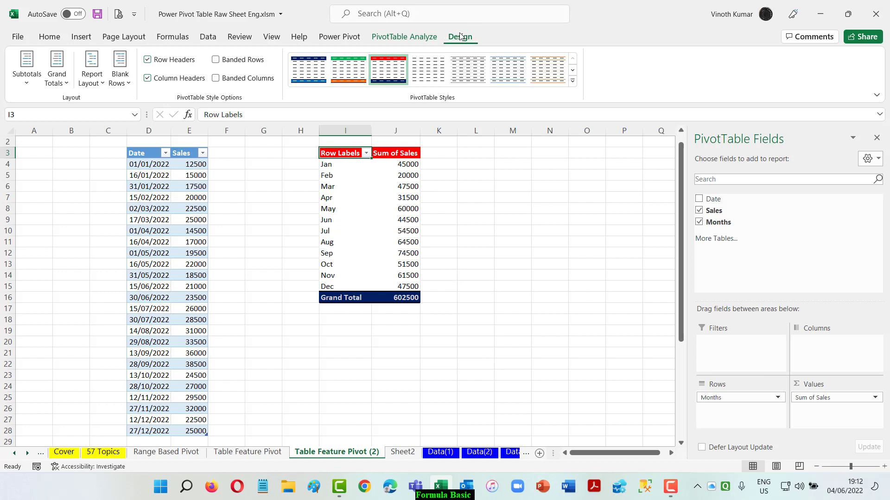
{"action": "left_click", "coordinate": [92, 74]}
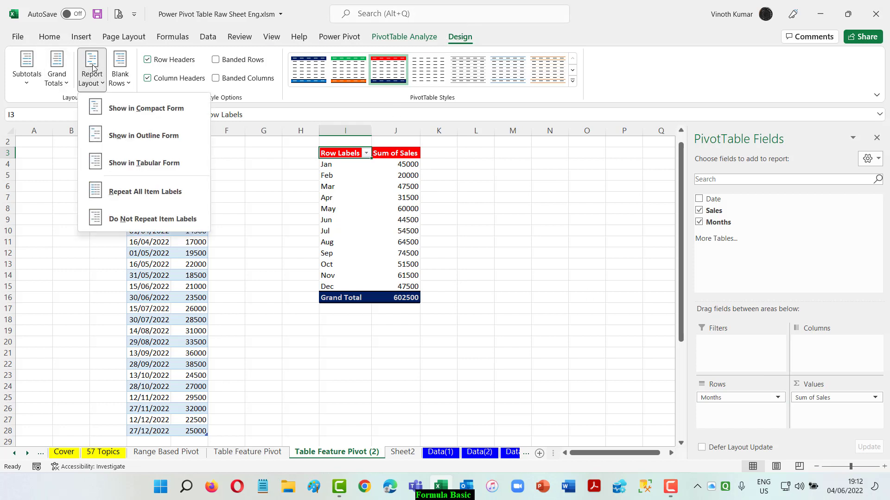
{"action": "left_click", "coordinate": [151, 162]}
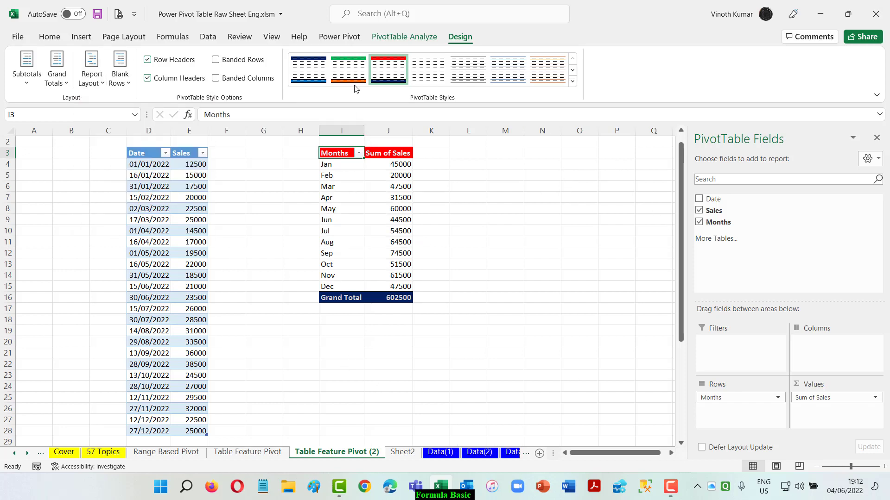
Step: Try the custom style with the navy header and blue total row on the pivot table, and reapply the Red style
{"action": "left_click", "coordinate": [307, 69]}
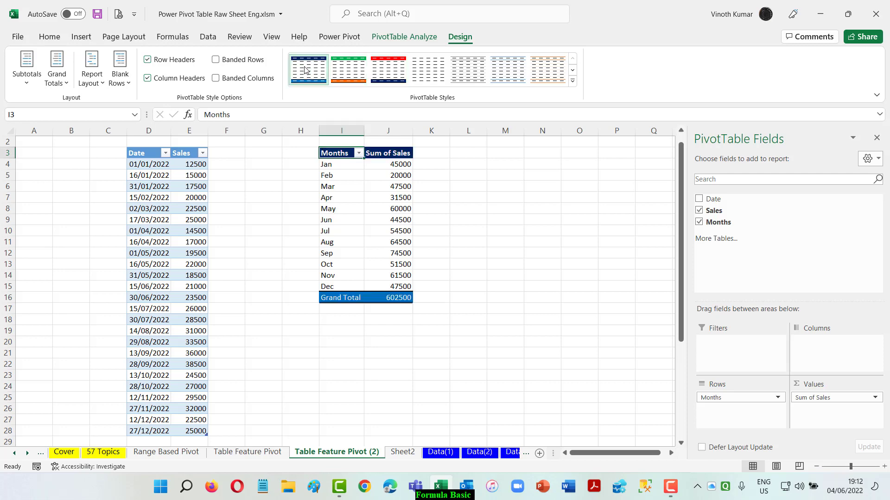
{"action": "left_click", "coordinate": [389, 70]}
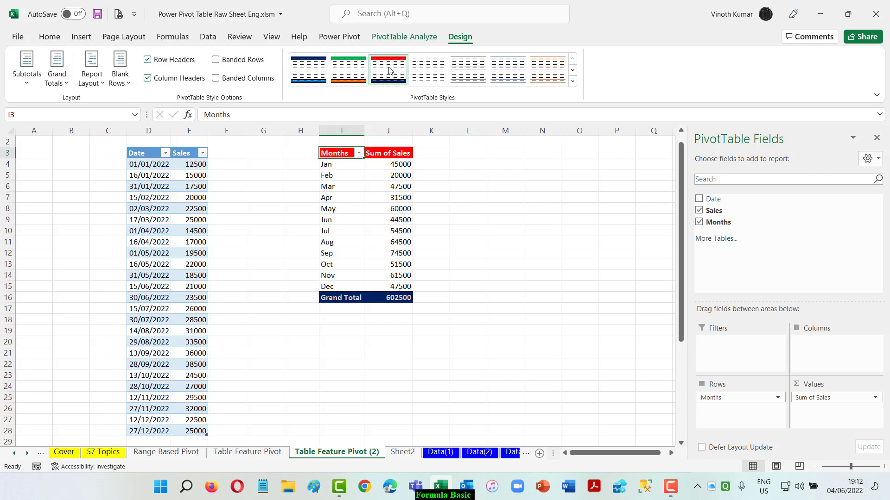
{"action": "left_click", "coordinate": [573, 82]}
{"action": "scroll", "coordinate": [476, 210], "scroll_direction": "down", "scroll_amount": 5}
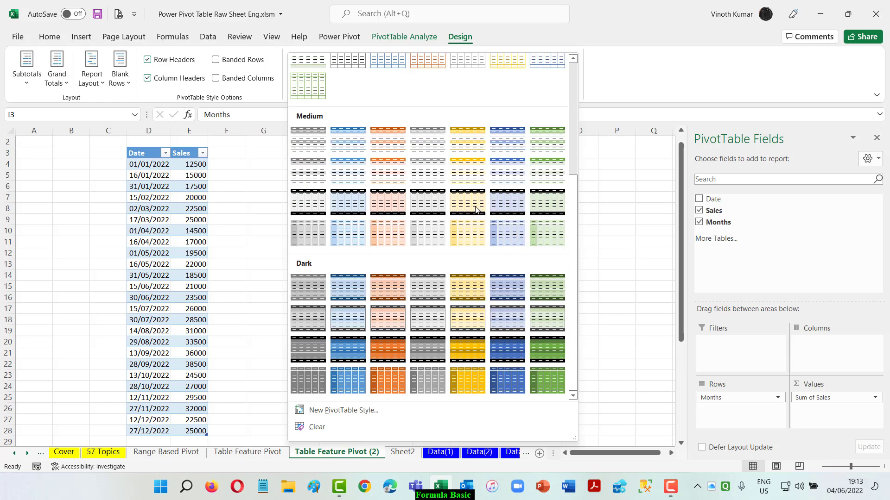
{"action": "scroll", "coordinate": [475, 210], "scroll_direction": "up", "scroll_amount": 5}
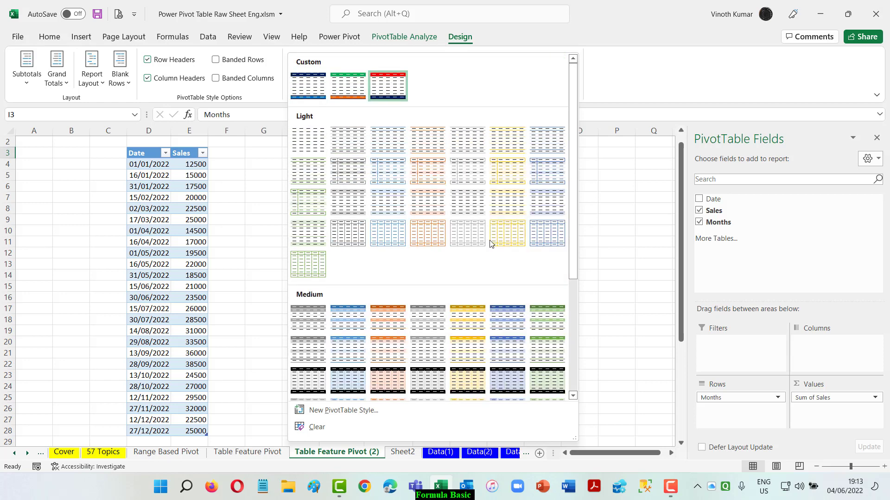
{"action": "left_click", "coordinate": [406, 89]}
{"action": "left_click", "coordinate": [544, 259]}
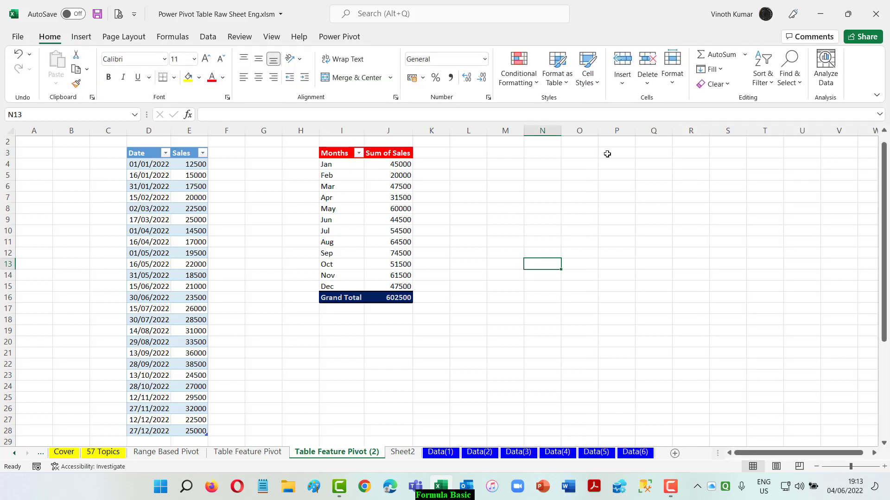
Step: Make the topic "Create PivotTable Style (Format Tip #3)" in cell B17 of the 57 Topics sheet bold
{"action": "left_click", "coordinate": [110, 455]}
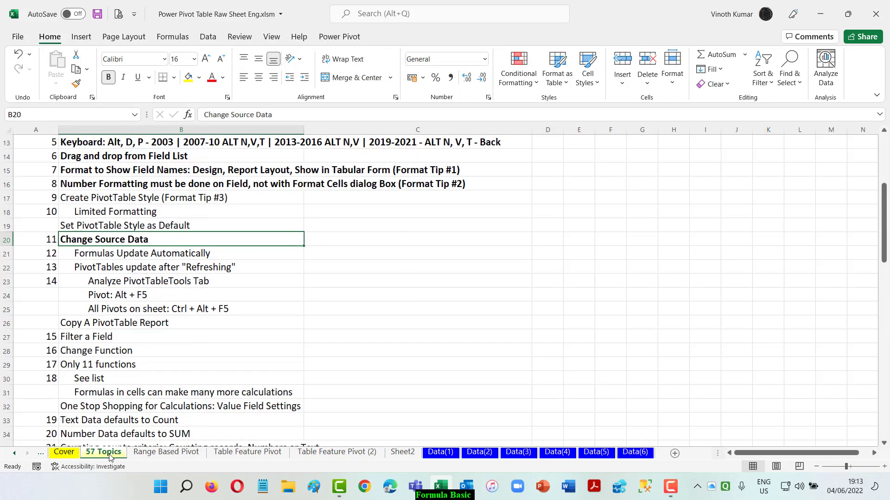
{"action": "left_click", "coordinate": [96, 197]}
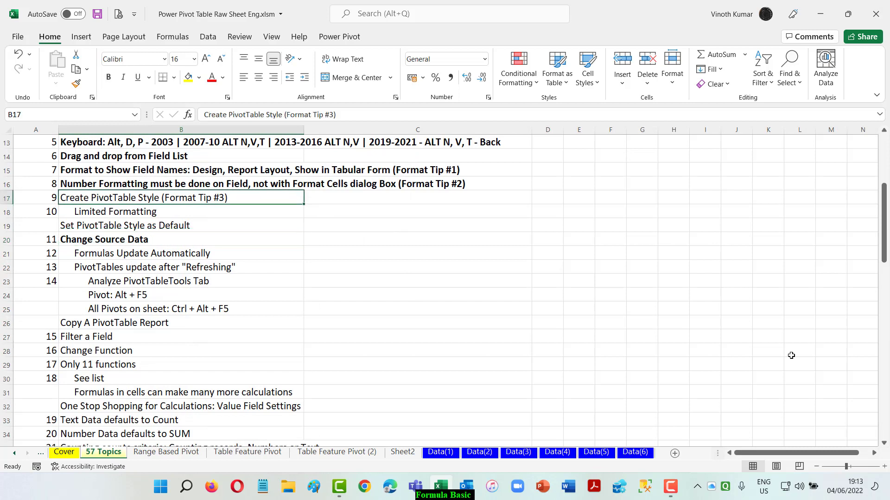
{"action": "key", "text": "ctrl+b"}
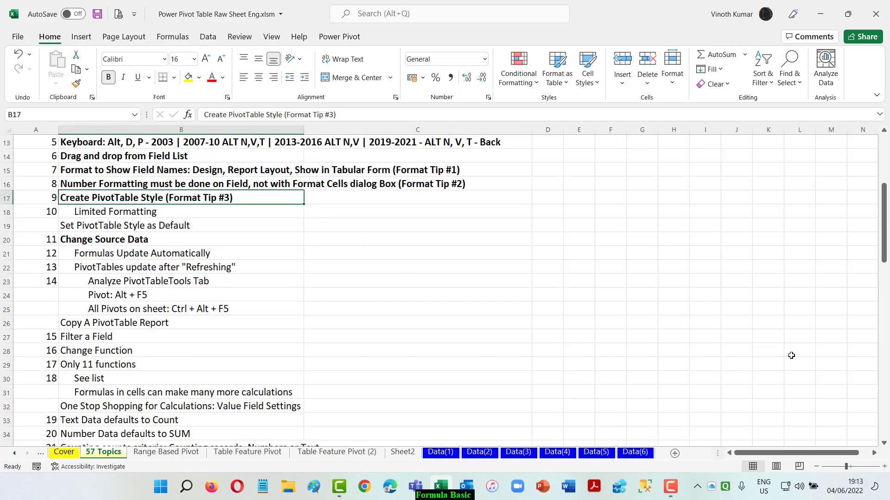
Step: Make the topics "Limited Formatting" and "Set PivotTable Style as Default" in cells B18 and B19 bold
{"action": "key", "text": "Down"}
{"action": "key", "text": "ctrl+b"}
{"action": "key", "text": "Down"}
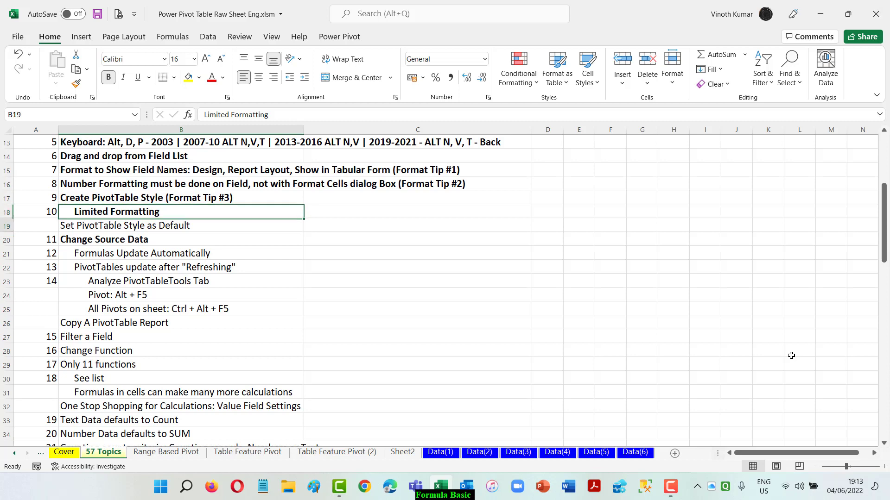
{"action": "key", "text": "ctrl+b"}
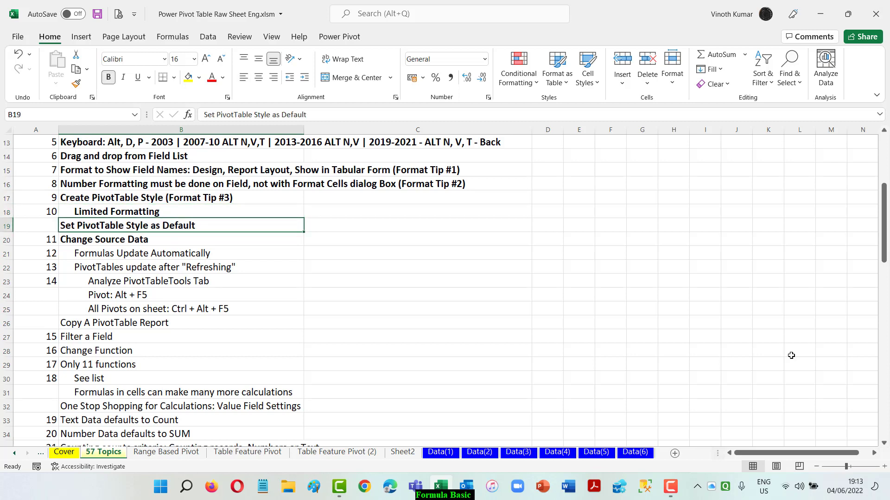
Step: Make "Formulas Update Automatically" in B21 and the PivotTable refreshing topics in B22:B25 bold
{"action": "key", "text": "Down"}
{"action": "key", "text": "Down"}
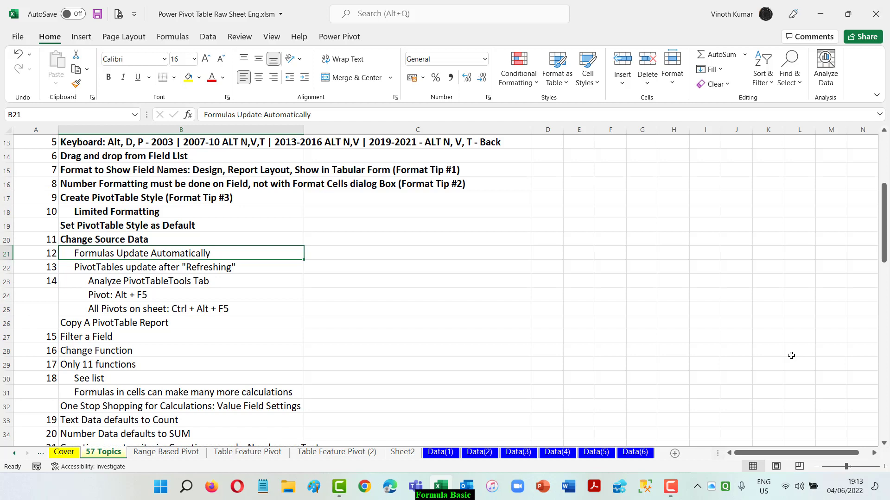
{"action": "key", "text": "ctrl+b"}
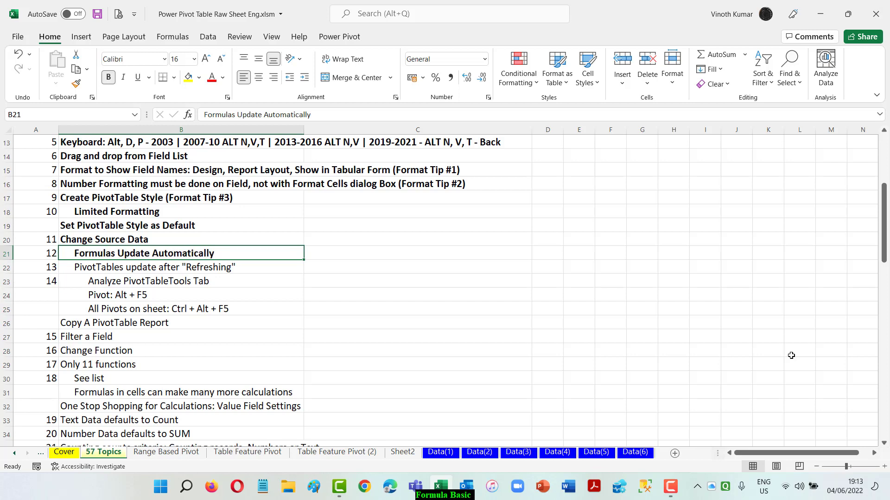
{"action": "key", "text": "Down"}
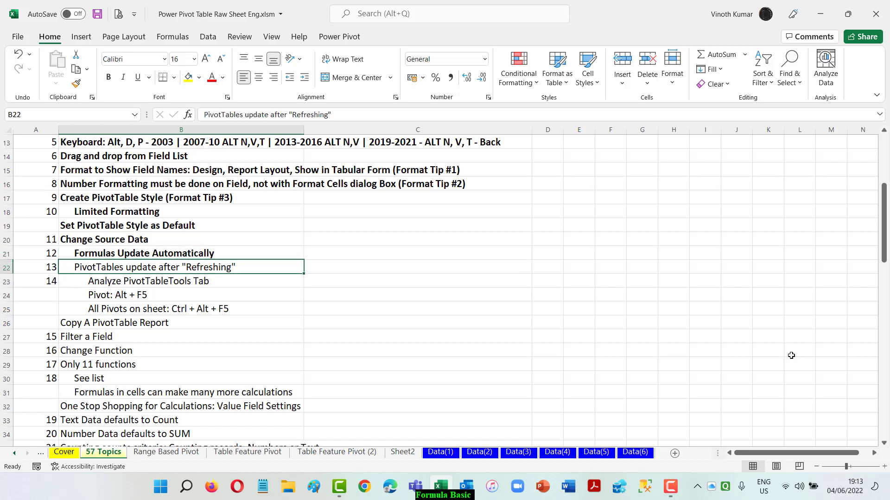
{"action": "key", "text": "shift+Down"}
{"action": "key", "text": "shift+Down"}
{"action": "key", "text": "shift+Down"}
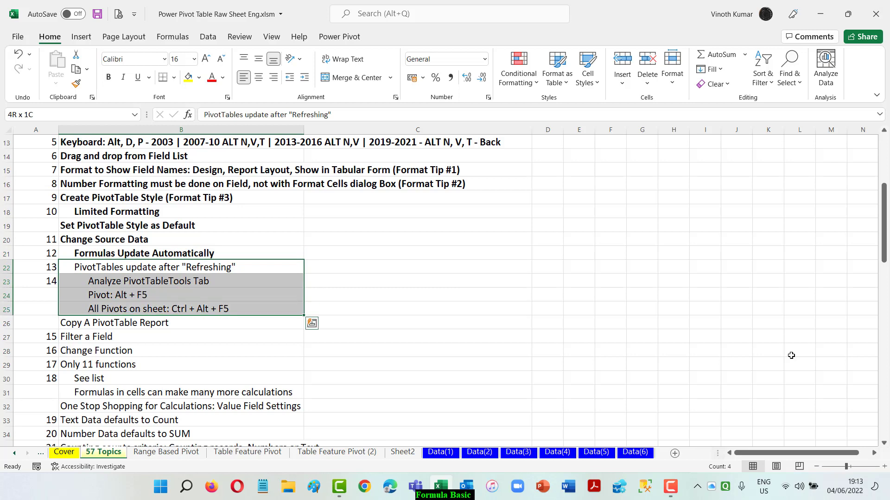
{"action": "key", "text": "ctrl+b"}
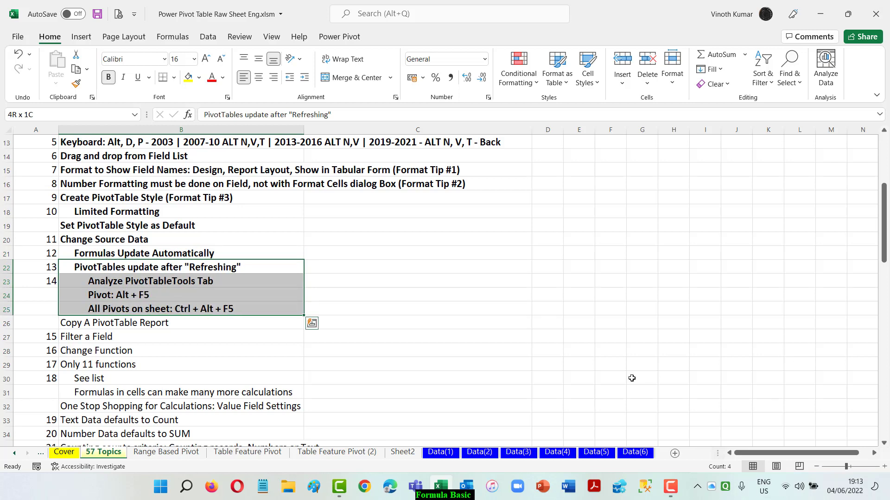
Step: Review the Refresh options for the pivot table on the Table Feature Pivot (2) sheet and return to the 57 Topics sheet
{"action": "left_click", "coordinate": [337, 453]}
{"action": "left_click", "coordinate": [395, 163]}
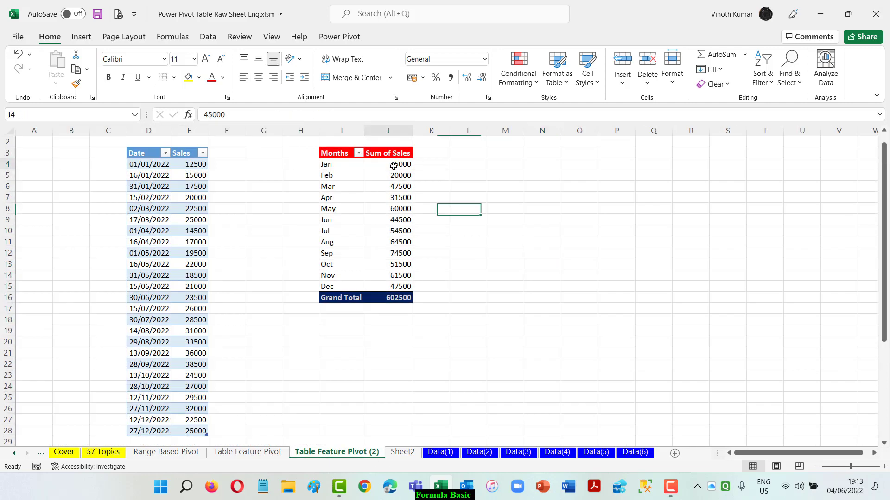
{"action": "left_click", "coordinate": [415, 37]}
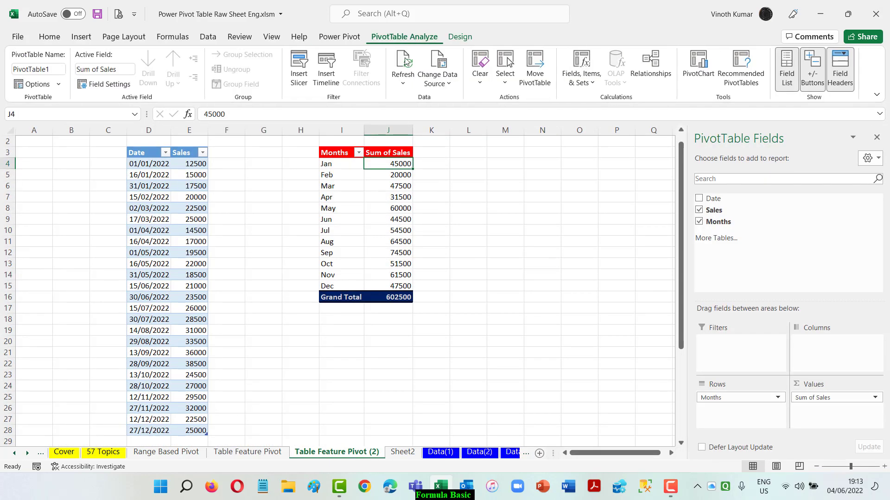
{"action": "left_click", "coordinate": [403, 80]}
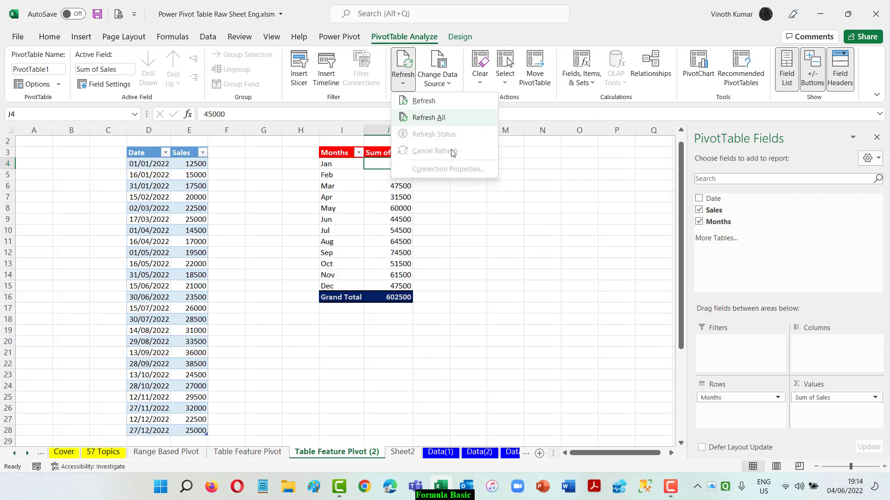
{"action": "left_click", "coordinate": [525, 211]}
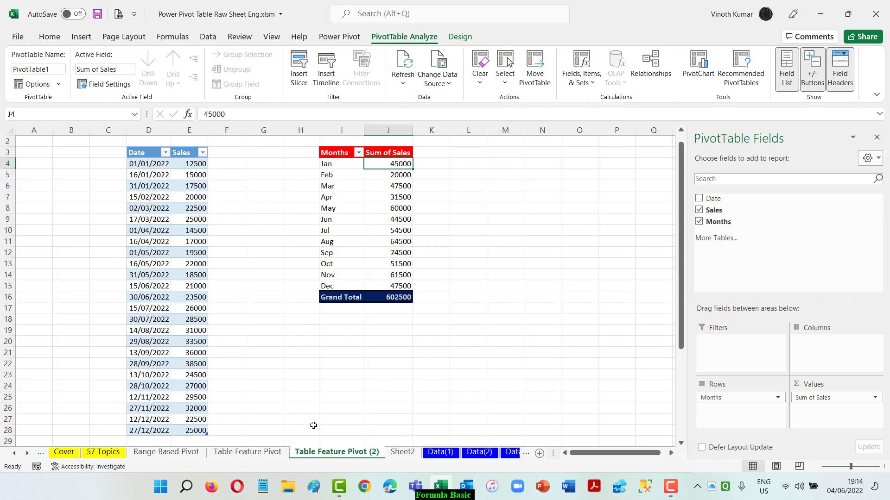
{"action": "left_click", "coordinate": [103, 453]}
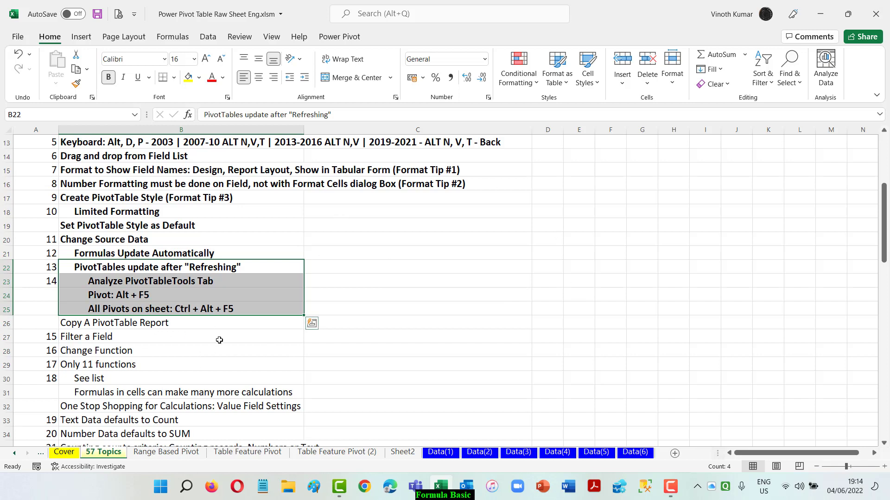
Step: Rename the Table Feature Pivot (2) sheet as "Multiple Pivot"
{"action": "left_click", "coordinate": [332, 453]}
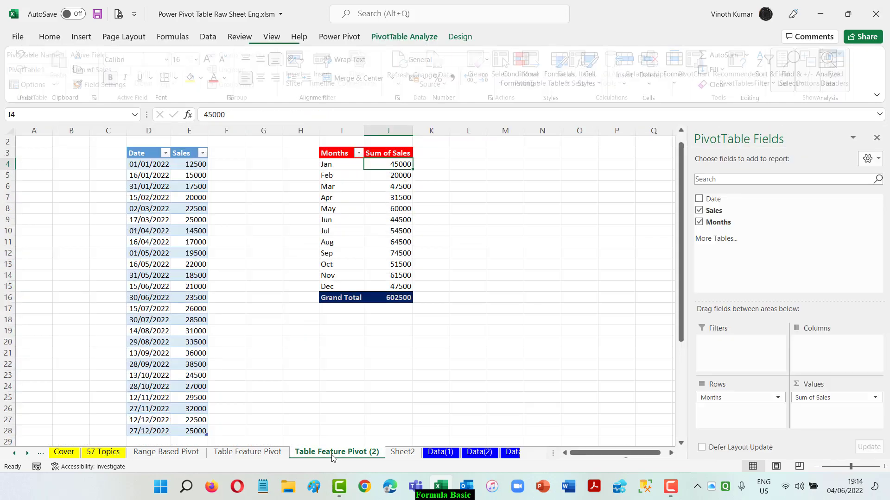
{"action": "type", "text": "MUlt"}
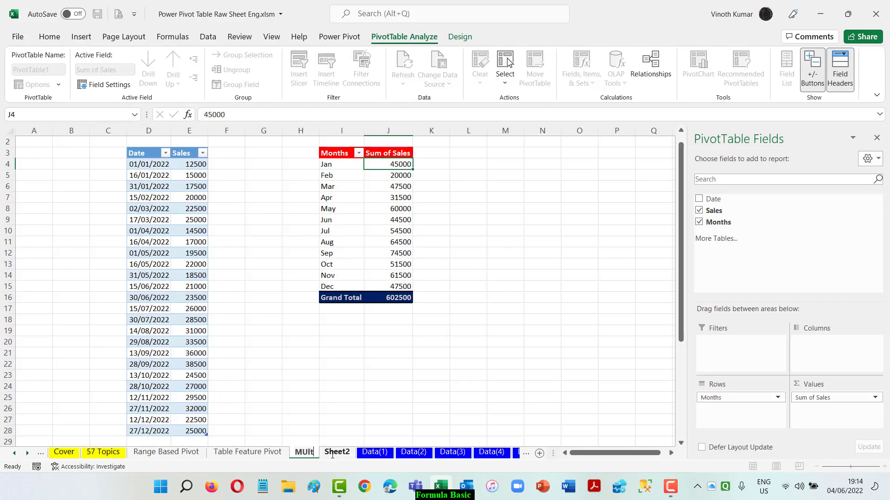
{"action": "type", "text": "iple"}
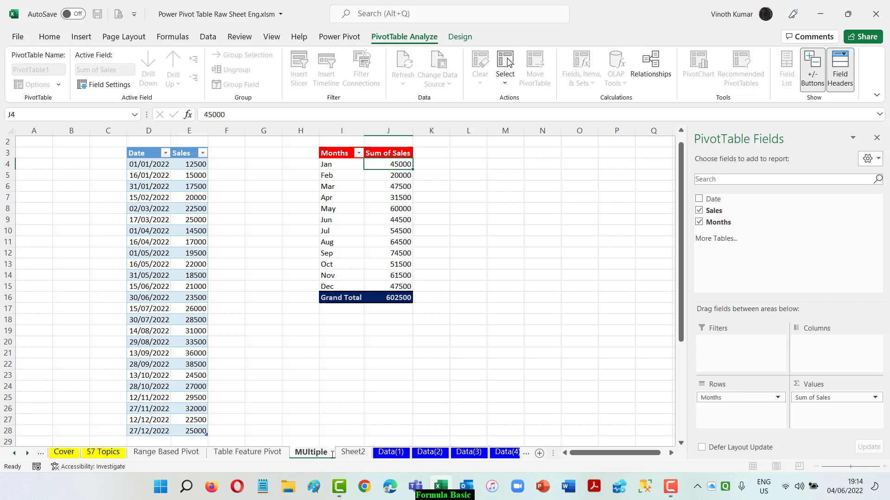
{"action": "type", "text": " Pivot"}
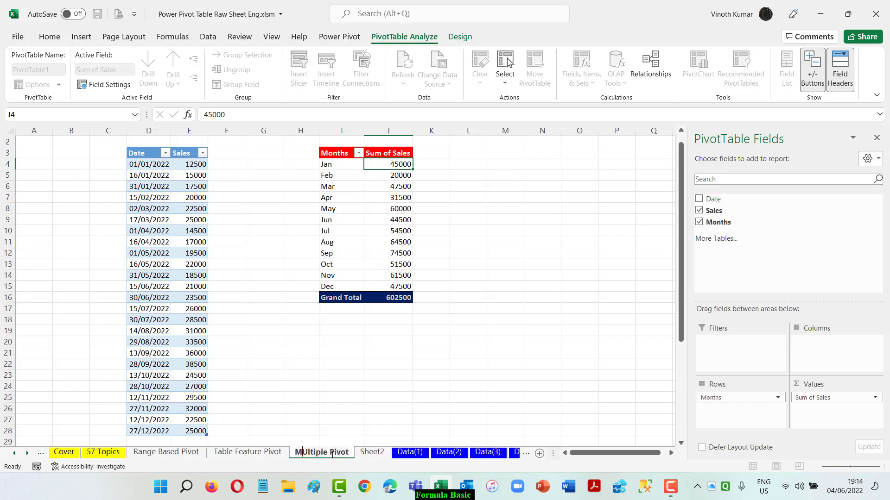
{"action": "key", "text": "BackSpace"}
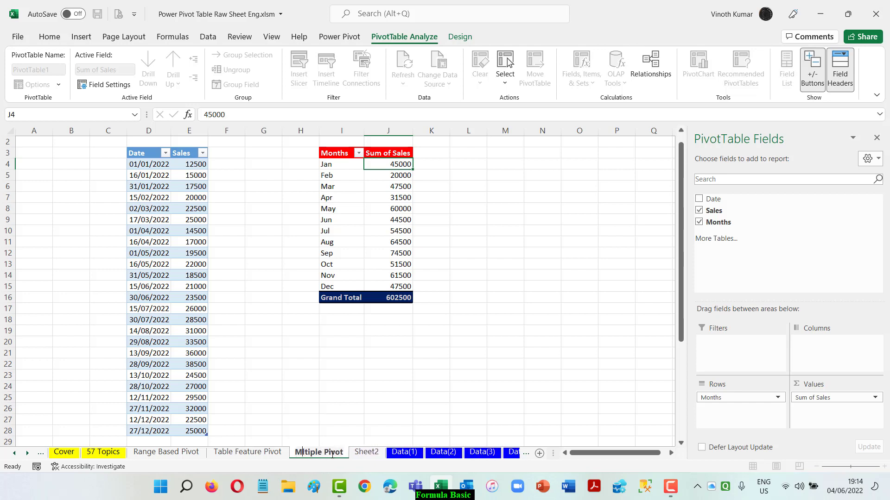
{"action": "type", "text": "u"}
{"action": "key", "text": "Return"}
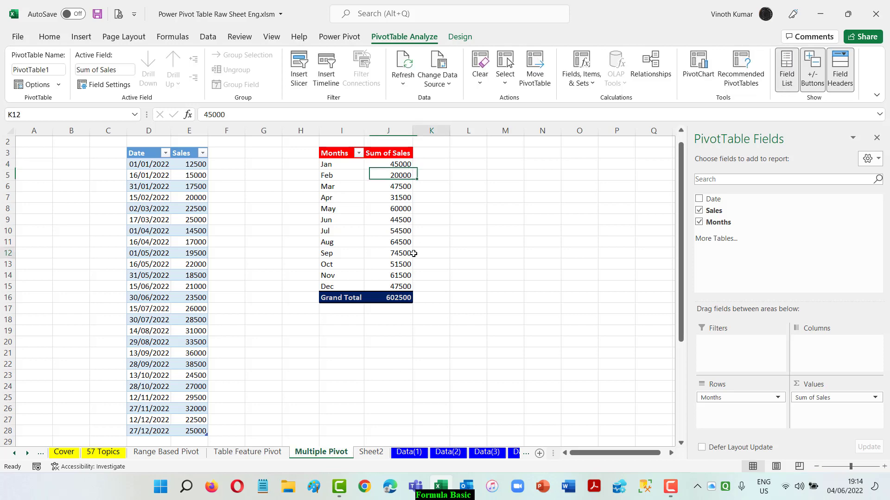
Step: Copy the monthly sales pivot table in I3:J16 and paste it at M3 and at Q3
{"action": "left_click", "coordinate": [431, 253]}
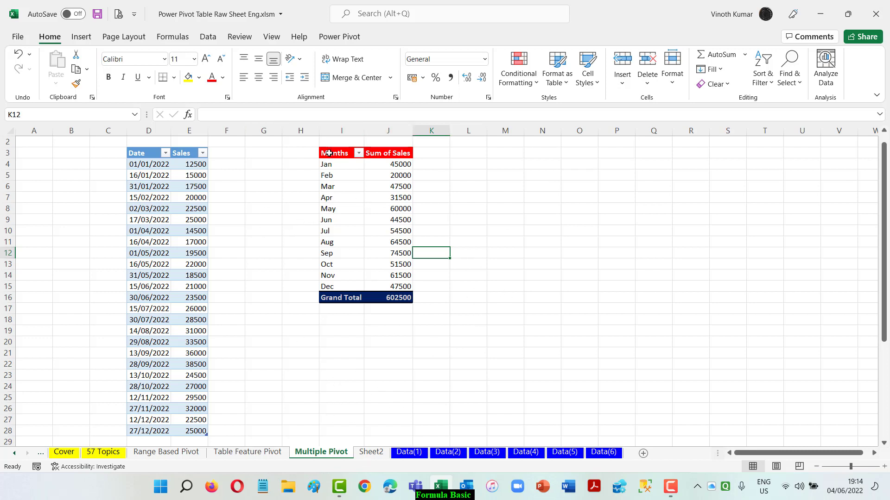
{"action": "left_click_drag", "start_coordinate": [329, 154], "coordinate": [392, 298]}
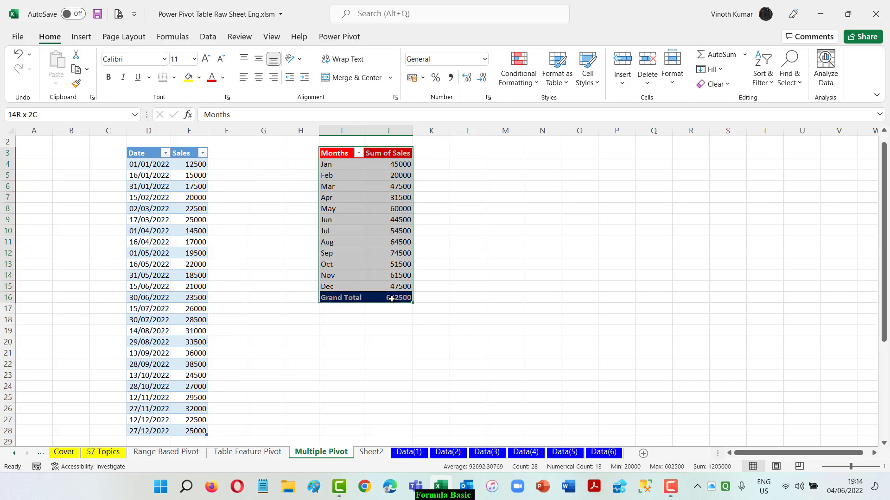
{"action": "key", "text": "ctrl+c"}
{"action": "left_click", "coordinate": [503, 154]}
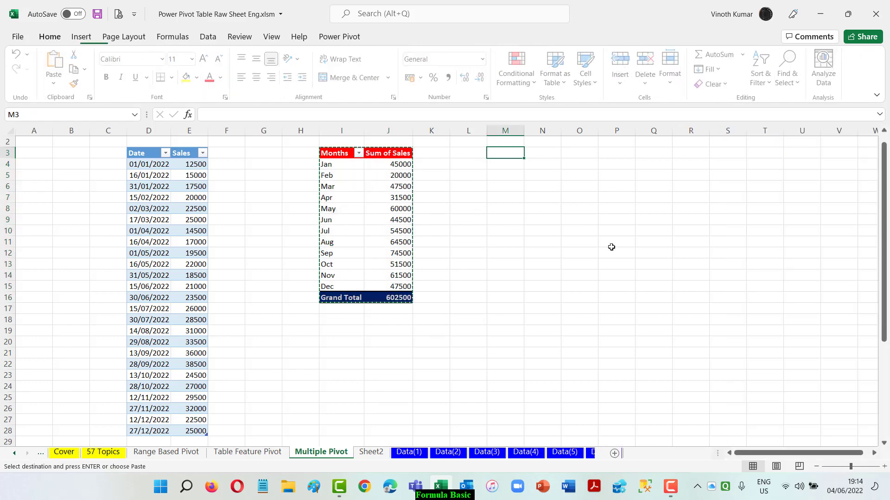
{"action": "key", "text": "ctrl+v"}
{"action": "left_click", "coordinate": [657, 156]}
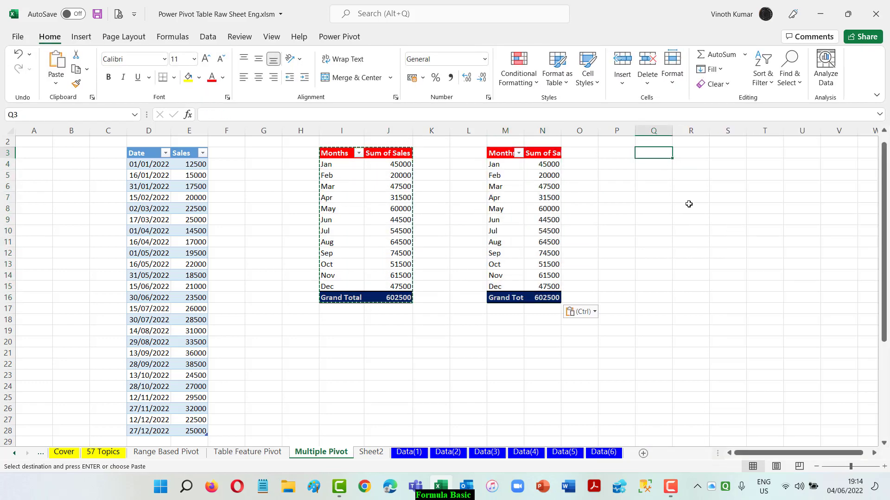
{"action": "key", "text": "ctrl+v"}
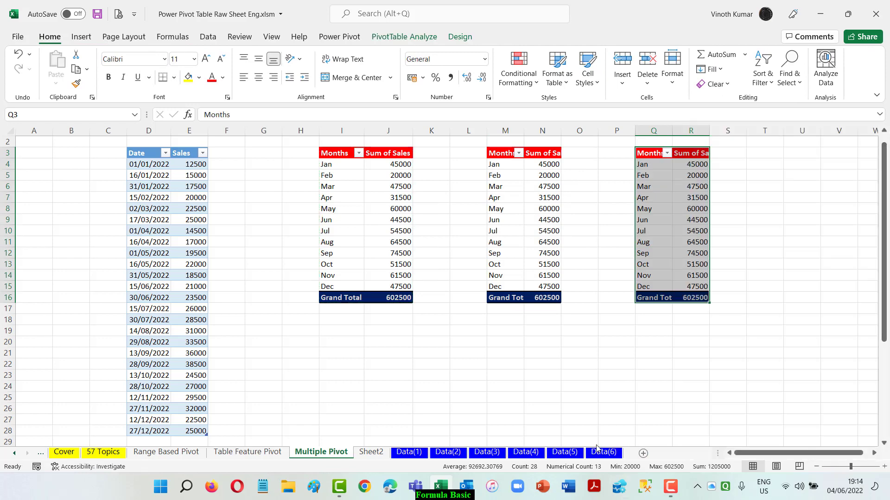
{"action": "left_click", "coordinate": [621, 411]}
Step: Insert two blank rows at row 2, above the source table and the three pivot tables
{"action": "left_click", "coordinate": [508, 166]}
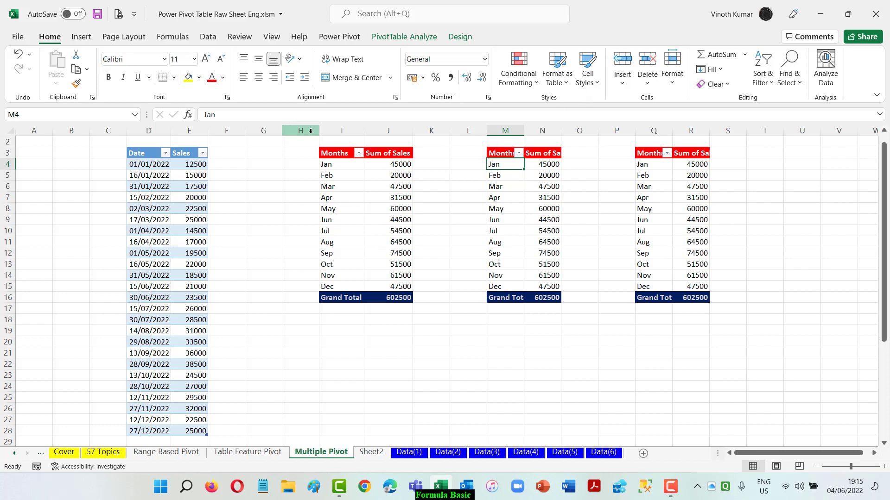
{"action": "left_click", "coordinate": [301, 143]}
{"action": "key", "text": "shift+space"}
{"action": "key", "text": "ctrl+shift+plus"}
{"action": "key", "text": "ctrl+shift+plus"}
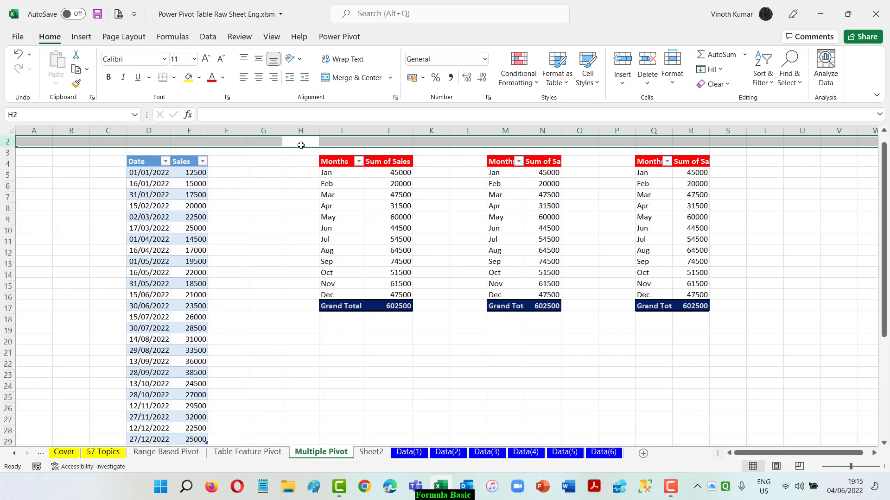
Step: Enter the title "Monthly Sales" in cell I4 above the first pivot table
{"action": "key", "text": "Right"}
{"action": "key", "text": "Down"}
{"action": "key", "text": "Down"}
{"action": "key", "text": "shift+Right"}
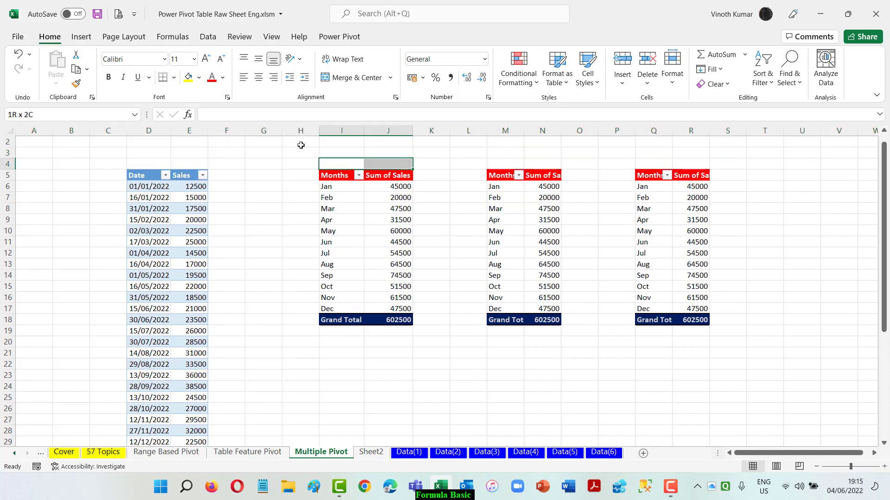
{"action": "type", "text": "Monthly "}
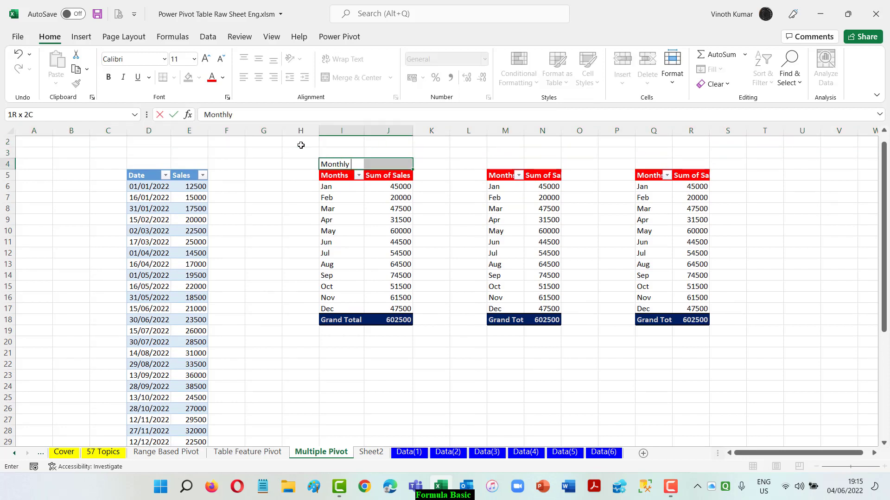
{"action": "type", "text": "Sales"}
{"action": "key", "text": "Return"}
Step: Enter the title "Quarterly Sales" in cell M4 above the second pivot table
{"action": "key", "text": "Up"}
{"action": "key", "text": "Right"}
{"action": "key", "text": "Right"}
{"action": "key", "text": "Right"}
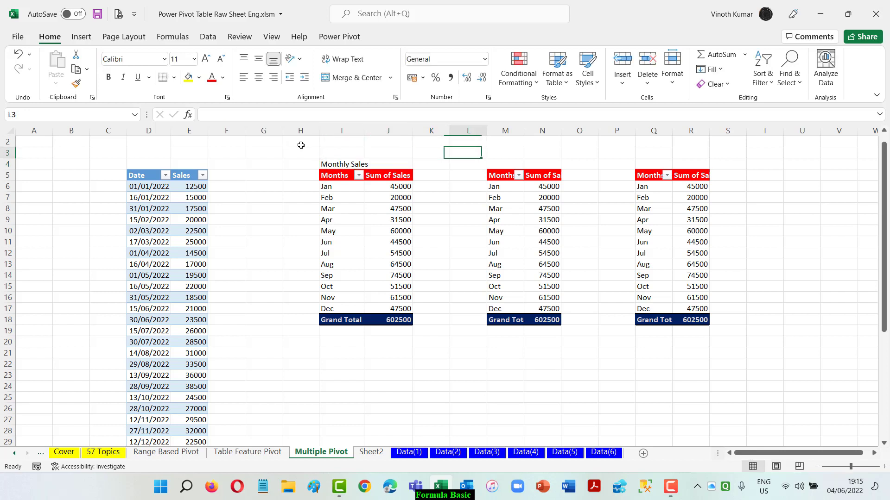
{"action": "key", "text": "Down"}
{"action": "type", "text": "Quarter"}
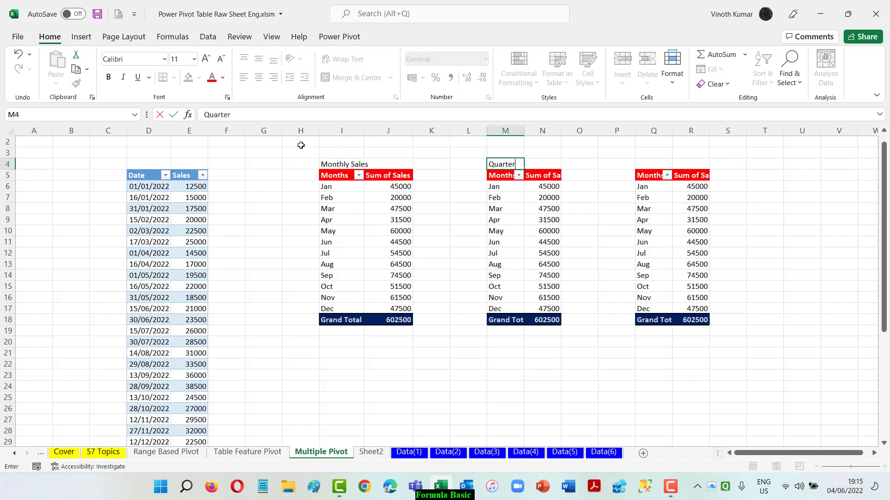
{"action": "type", "text": "ly Sales"}
{"action": "key", "text": "Return"}
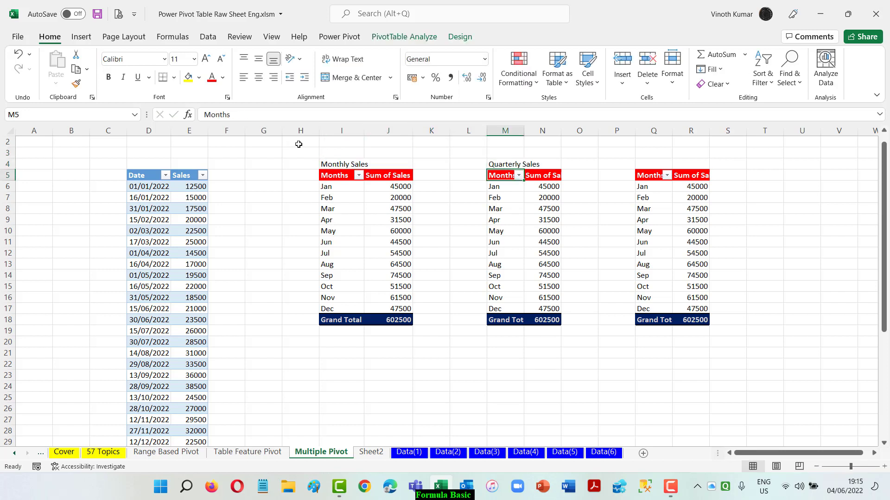
Step: Group the Quarterly Sales pivot table's dates by Days, Months and Quarters, and show its field list
{"action": "left_click", "coordinate": [512, 187]}
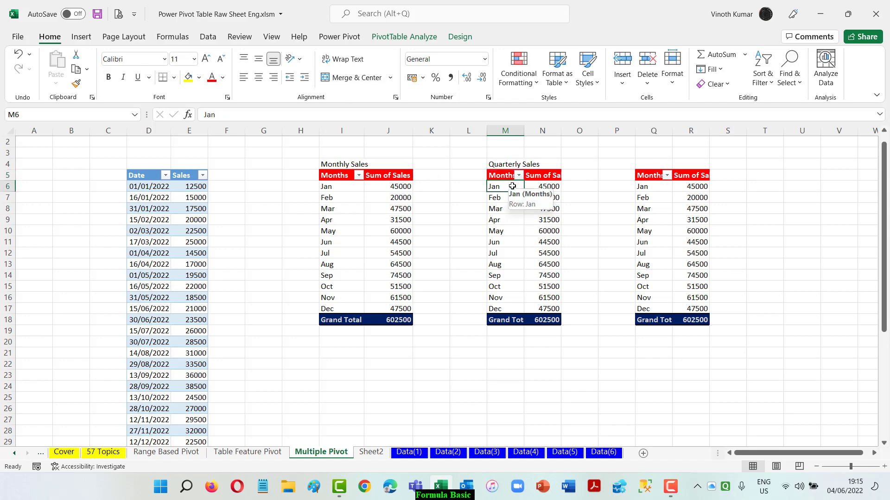
{"action": "right_click", "coordinate": [512, 187]}
{"action": "left_click", "coordinate": [562, 327]}
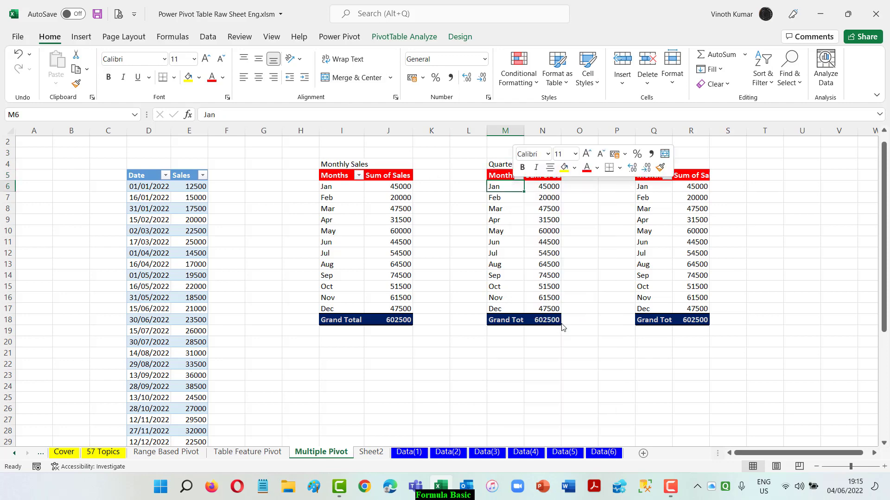
{"action": "left_click", "coordinate": [510, 344]}
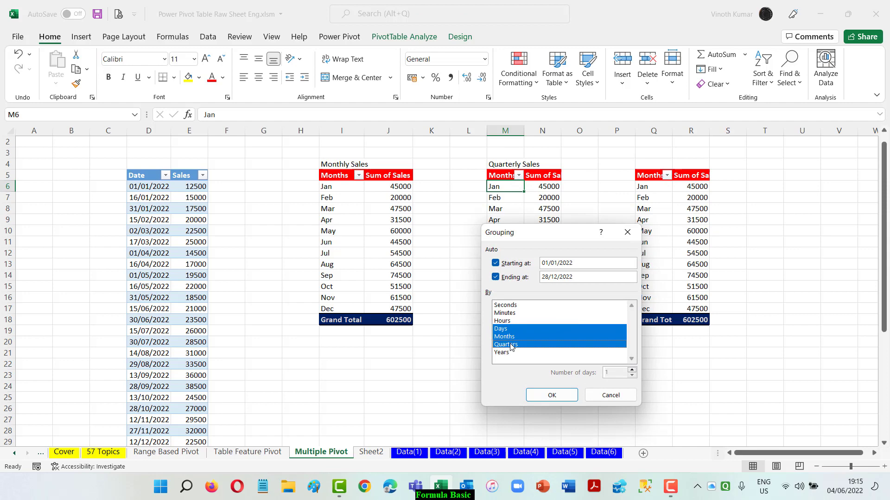
{"action": "left_click", "coordinate": [551, 396]}
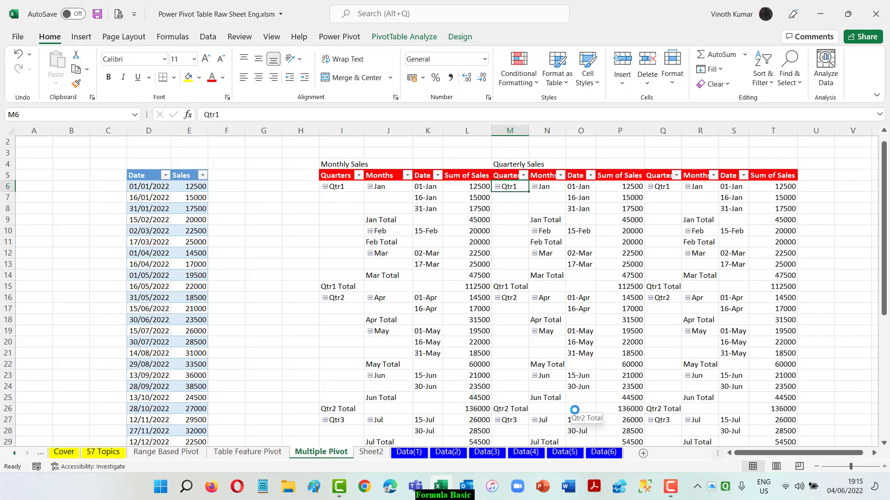
{"action": "right_click", "coordinate": [511, 187]}
{"action": "left_click", "coordinate": [555, 422]}
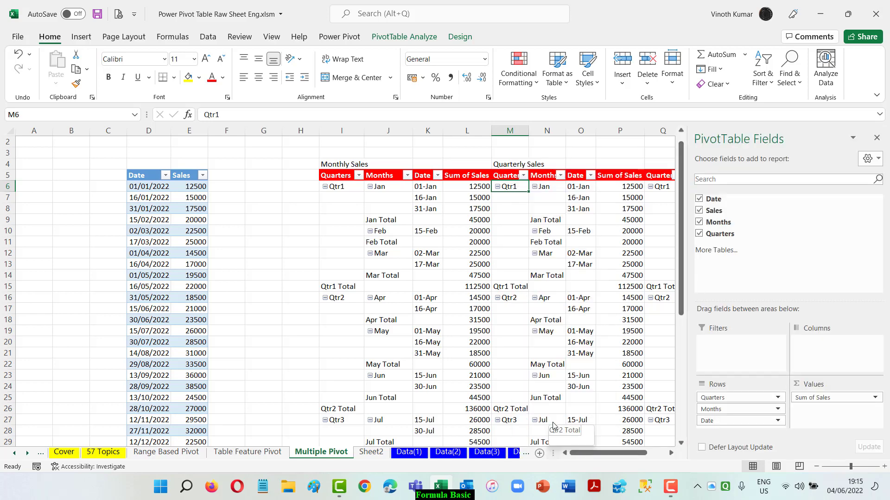
Step: Reduce the Quarterly Sales pivot table's row fields to Quarters only and the Monthly Sales pivot table's to Months only
{"action": "left_click", "coordinate": [700, 222]}
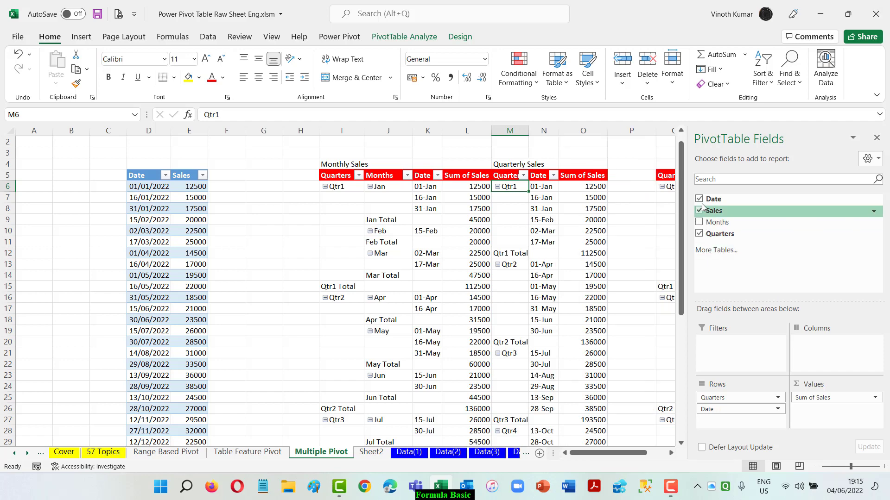
{"action": "left_click", "coordinate": [701, 200]}
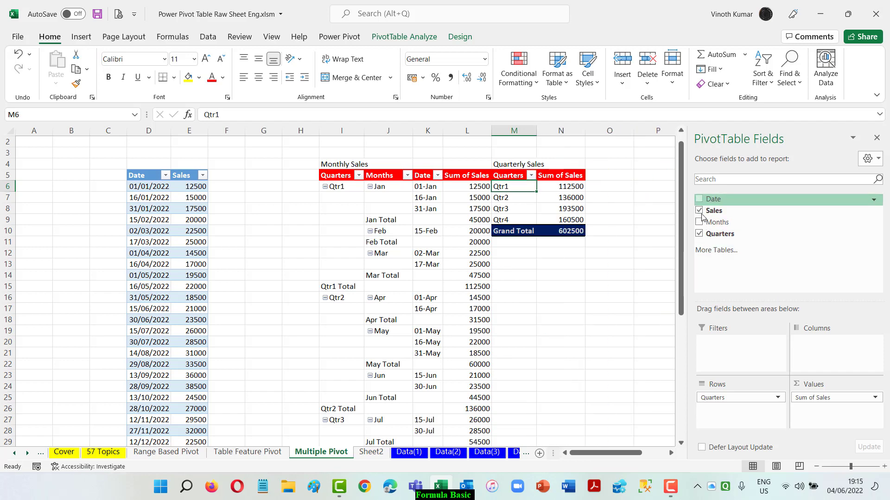
{"action": "left_click_drag", "start_coordinate": [668, 446], "coordinate": [669, 446]}
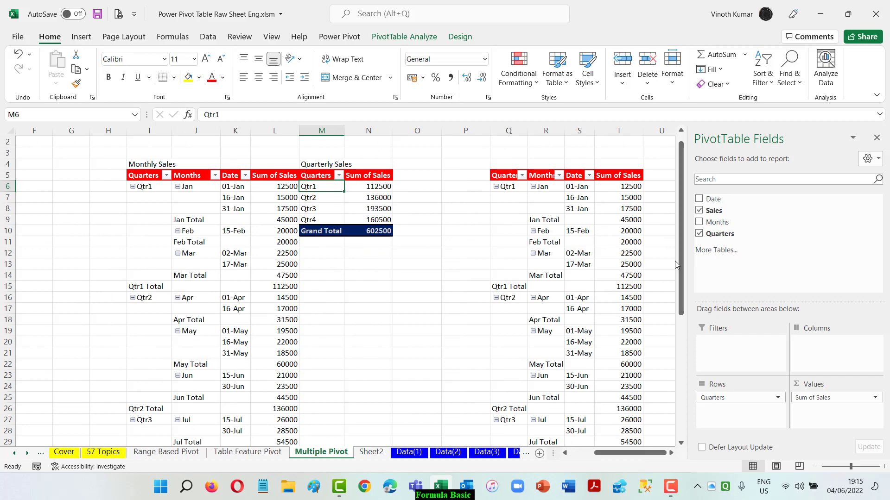
{"action": "left_click", "coordinate": [153, 187]}
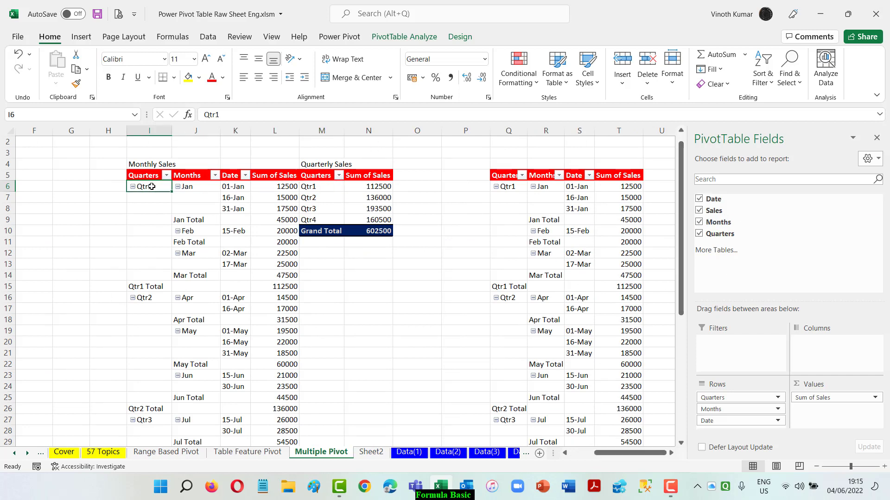
{"action": "left_click", "coordinate": [699, 235]}
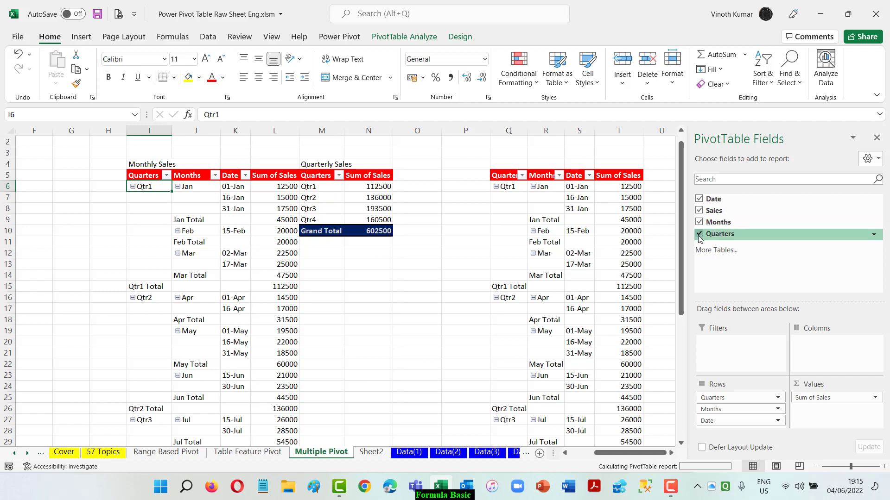
{"action": "left_click", "coordinate": [699, 200]}
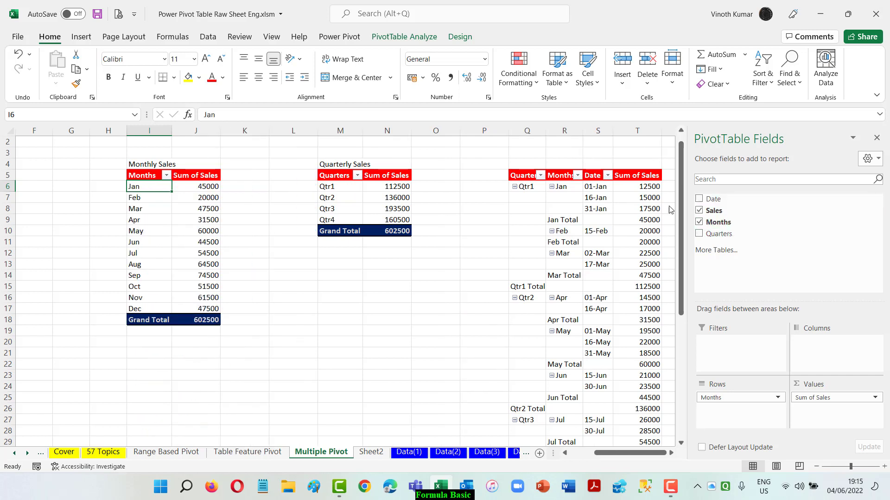
Step: Remove the Quarters and Months fields from the untitled third pivot table, leaving Date as its only row field
{"action": "left_click", "coordinate": [528, 187]}
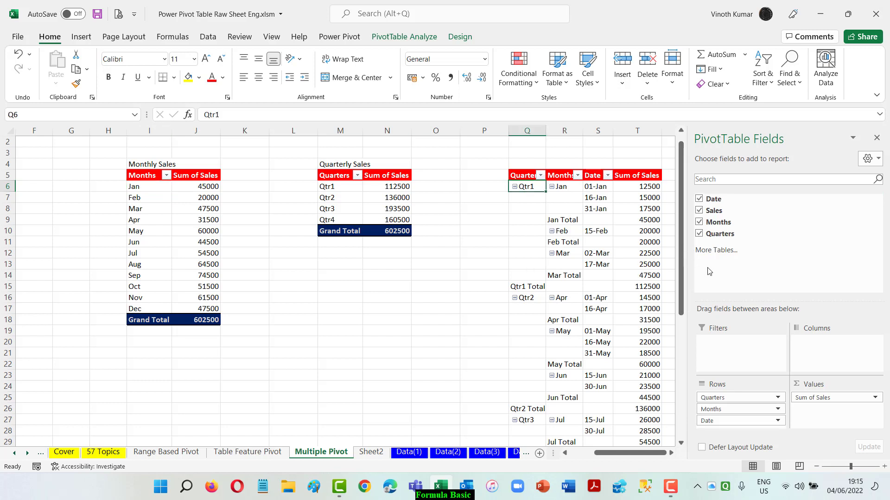
{"action": "left_click", "coordinate": [699, 234]}
{"action": "left_click", "coordinate": [699, 223]}
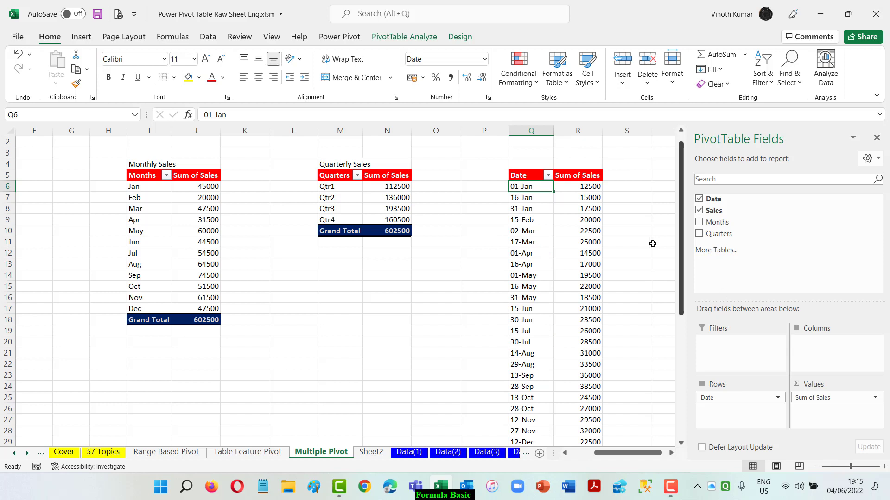
Step: Group the third pivot table's dates by Days only, with the number of days set to 7
{"action": "right_click", "coordinate": [541, 189]}
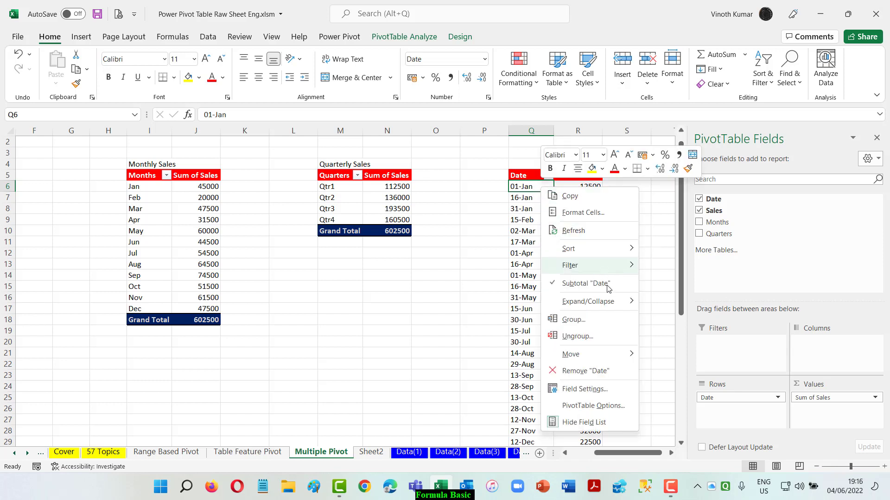
{"action": "left_click", "coordinate": [588, 319]}
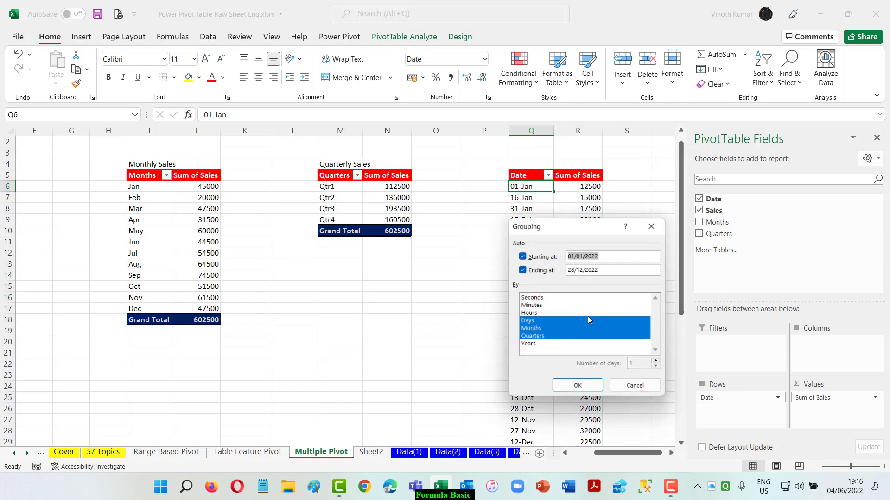
{"action": "left_click", "coordinate": [552, 336]}
{"action": "left_click", "coordinate": [547, 327]}
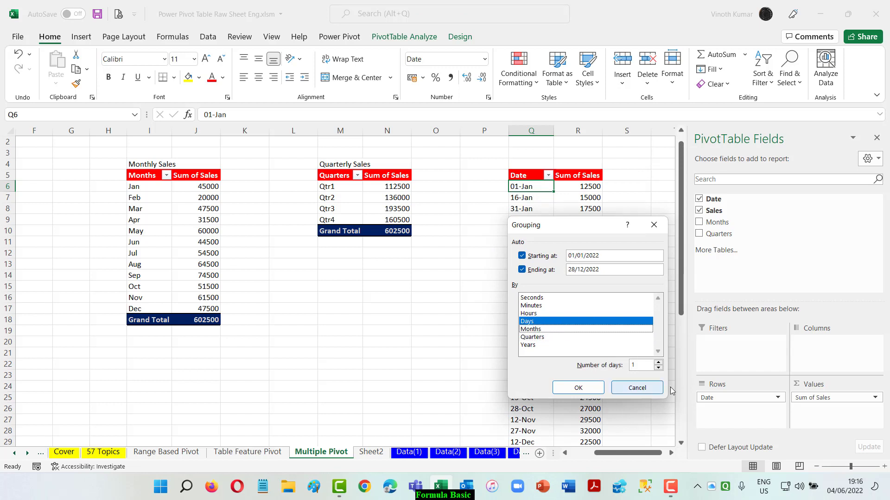
{"action": "key", "text": "Tab"}
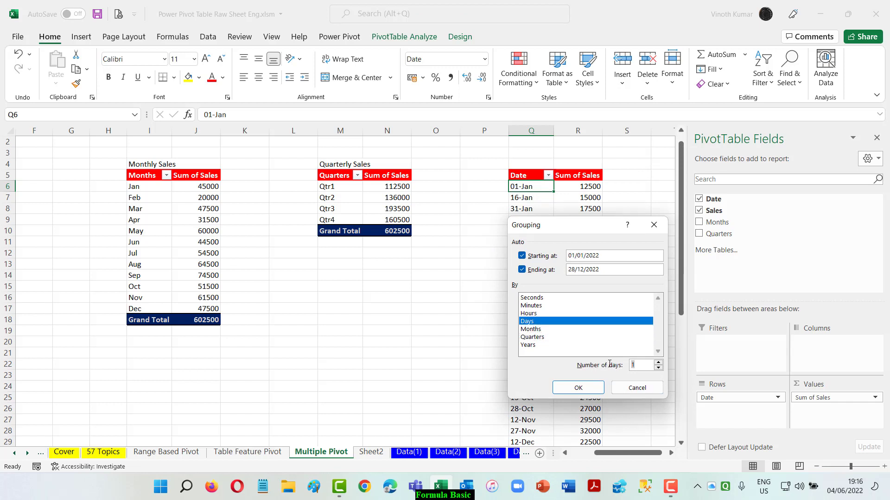
{"action": "type", "text": "7"}
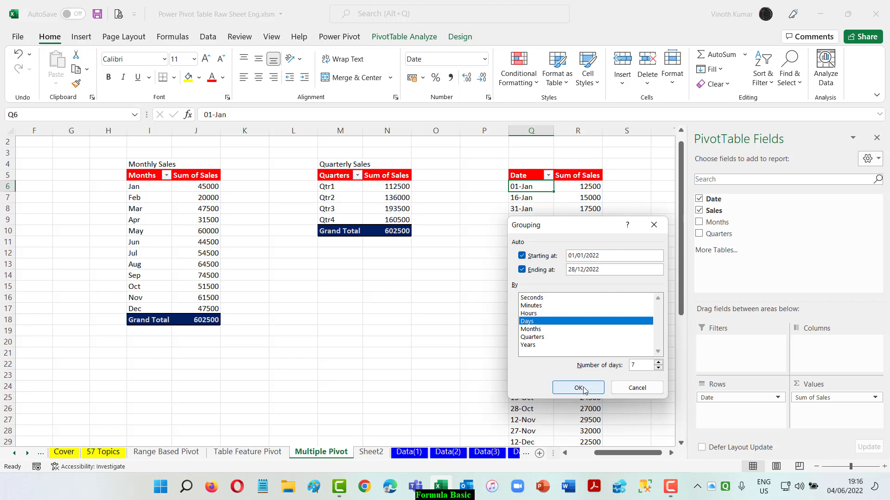
{"action": "left_click", "coordinate": [582, 389]}
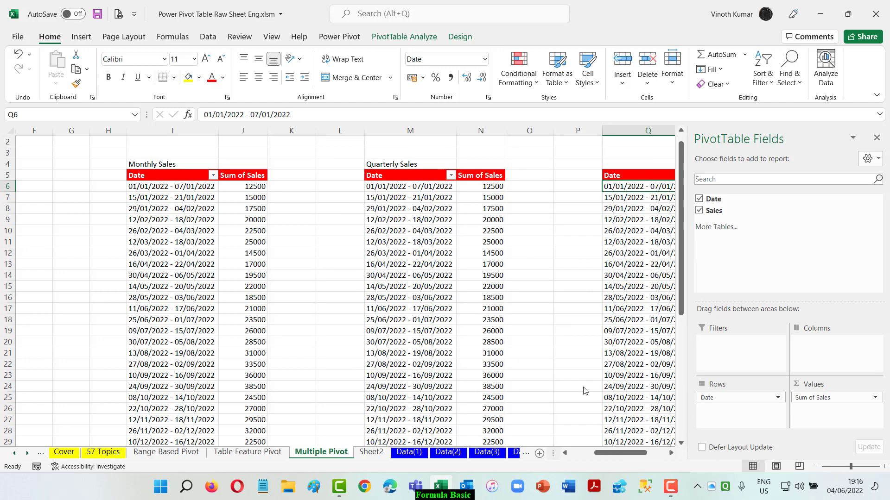
Step: Group the Monthly Sales pivot table's dates by Days and Months, and remove its Date field
{"action": "left_click", "coordinate": [192, 187]}
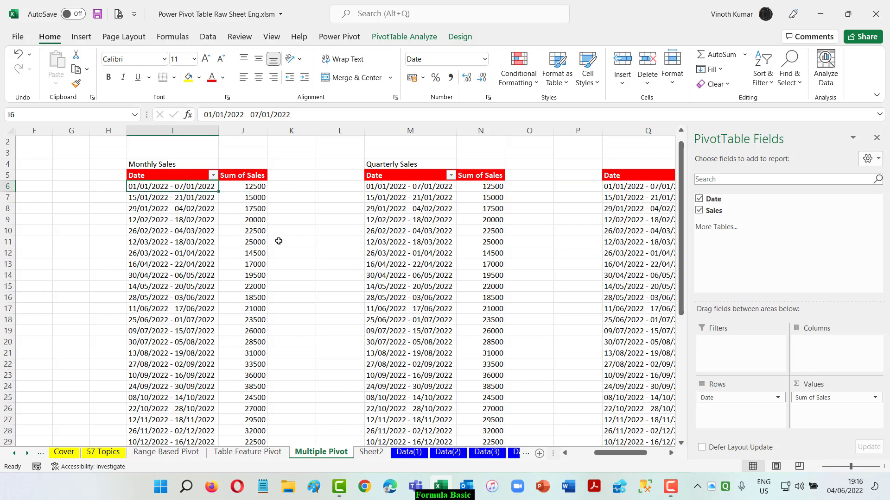
{"action": "right_click", "coordinate": [178, 187]}
{"action": "left_click", "coordinate": [216, 324]}
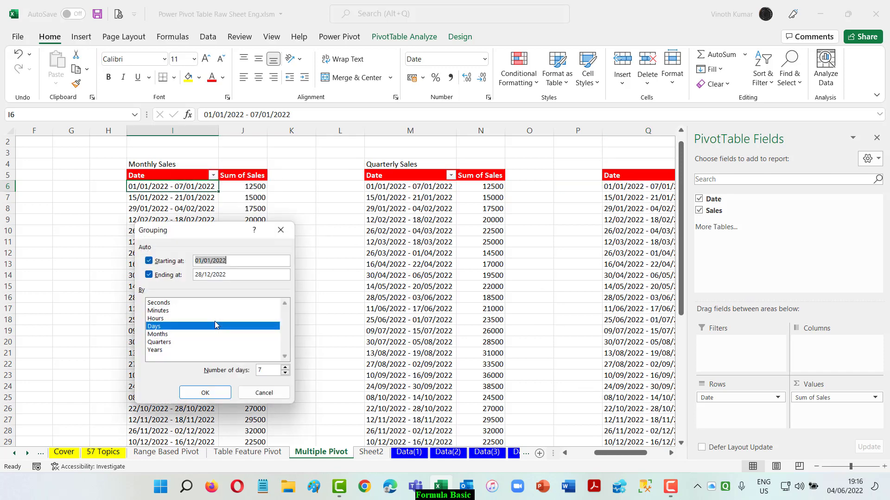
{"action": "left_click", "coordinate": [162, 334]}
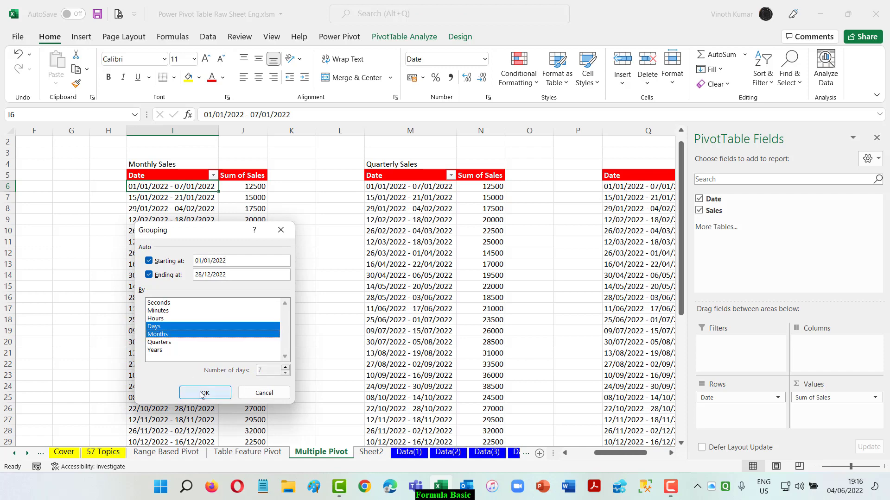
{"action": "left_click", "coordinate": [204, 393]}
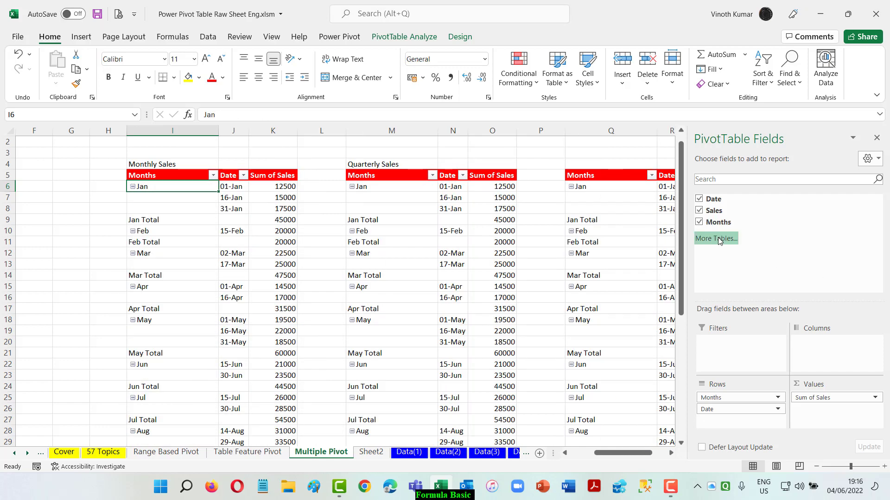
{"action": "left_click", "coordinate": [699, 200]}
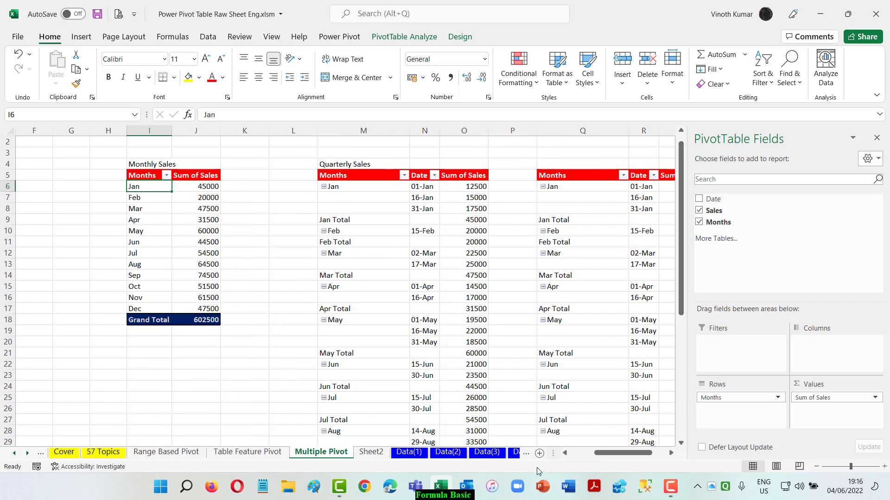
Step: Add Quarters to the Days and Months grouping from the Quarterly Sales pivot table, and remove its Months and Date fields
{"action": "left_click_drag", "start_coordinate": [617, 453], "coordinate": [630, 453]}
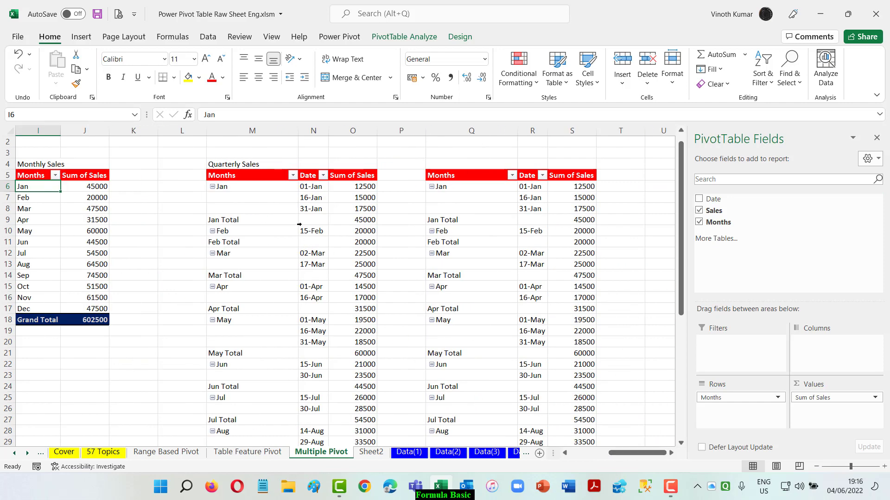
{"action": "left_click", "coordinate": [250, 189]}
{"action": "right_click", "coordinate": [251, 187]}
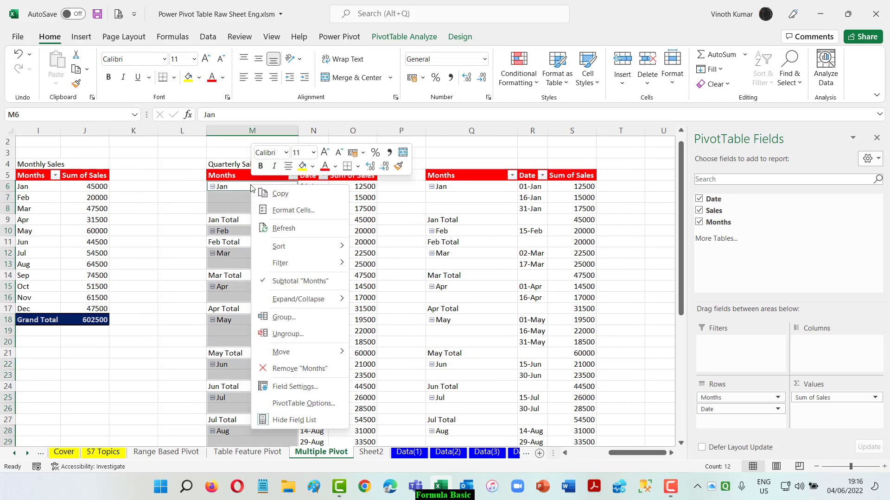
{"action": "left_click", "coordinate": [284, 318]}
{"action": "left_click", "coordinate": [244, 340]}
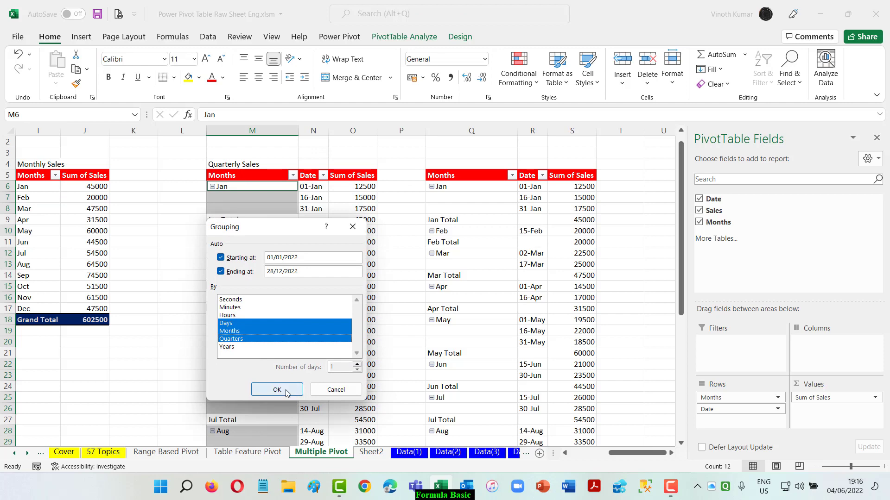
{"action": "left_click", "coordinate": [286, 392]}
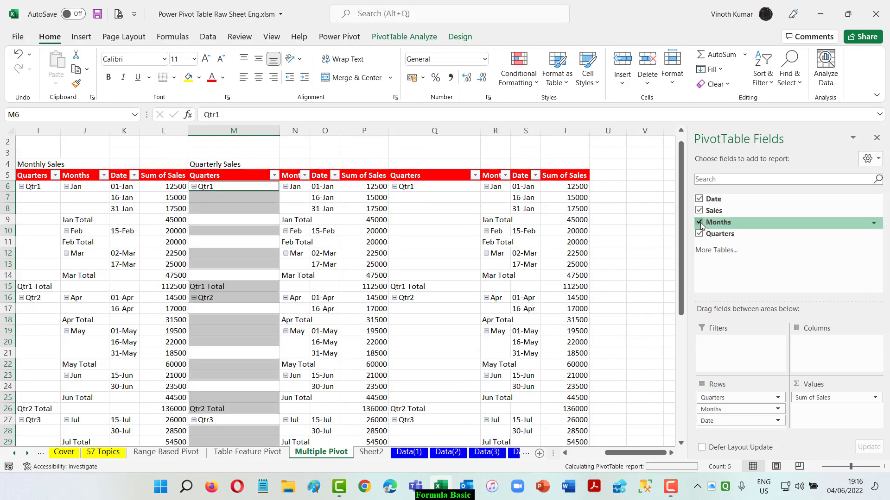
{"action": "left_click", "coordinate": [699, 223]}
{"action": "left_click", "coordinate": [699, 200]}
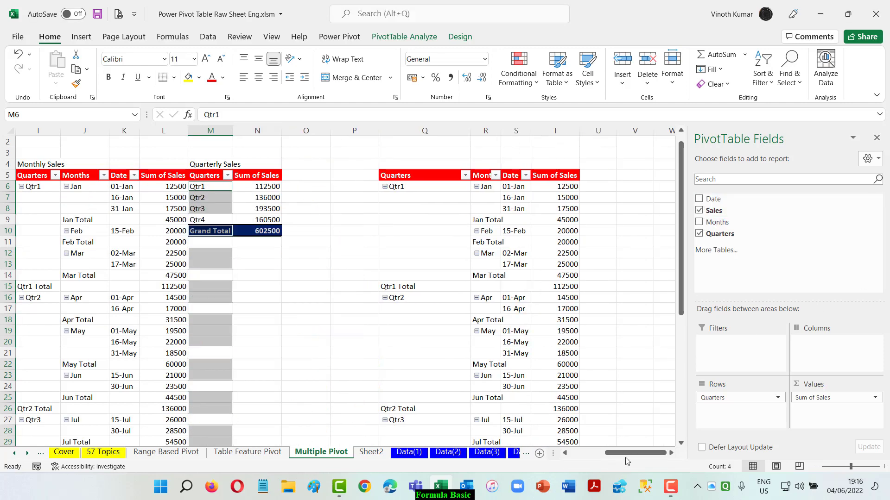
Step: Remove the Date and Quarters fields from the Monthly Sales pivot table so it lists sales by Months only
{"action": "left_click_drag", "start_coordinate": [626, 461], "coordinate": [590, 461]}
{"action": "left_click", "coordinate": [342, 187]}
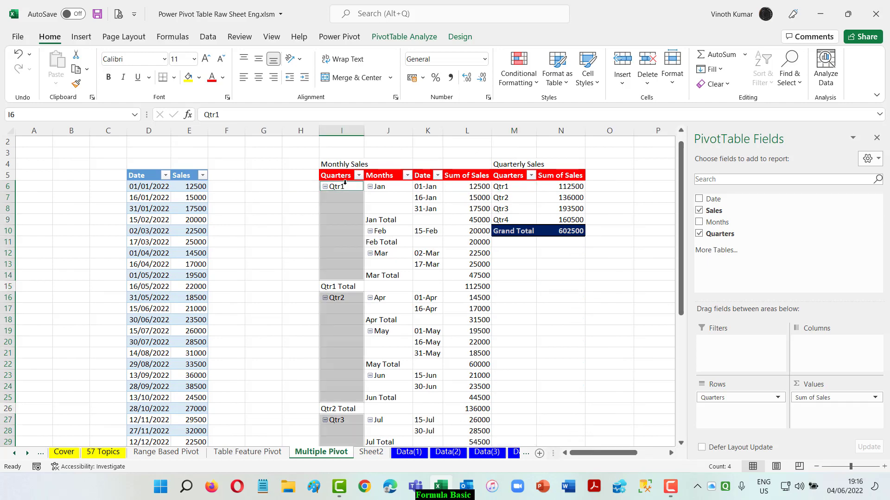
{"action": "left_click", "coordinate": [699, 200]}
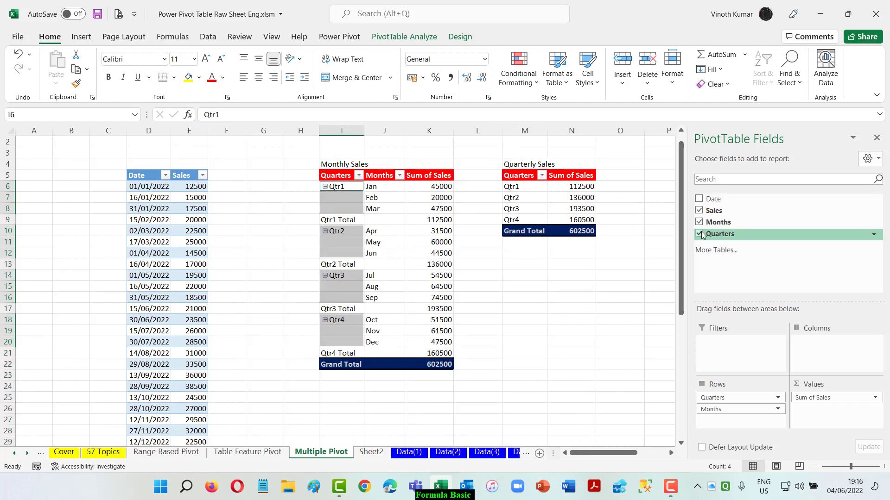
{"action": "left_click", "coordinate": [699, 234]}
Step: Strip Quarters and Months from the third pivot table so its rows list sales by Date only
{"action": "left_click_drag", "start_coordinate": [606, 462], "coordinate": [634, 462]}
{"action": "left_click", "coordinate": [543, 191]}
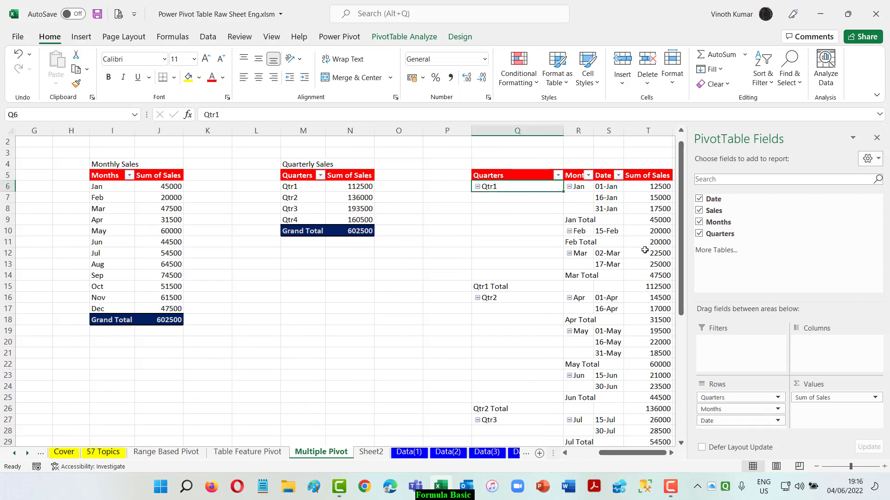
{"action": "left_click", "coordinate": [699, 235]}
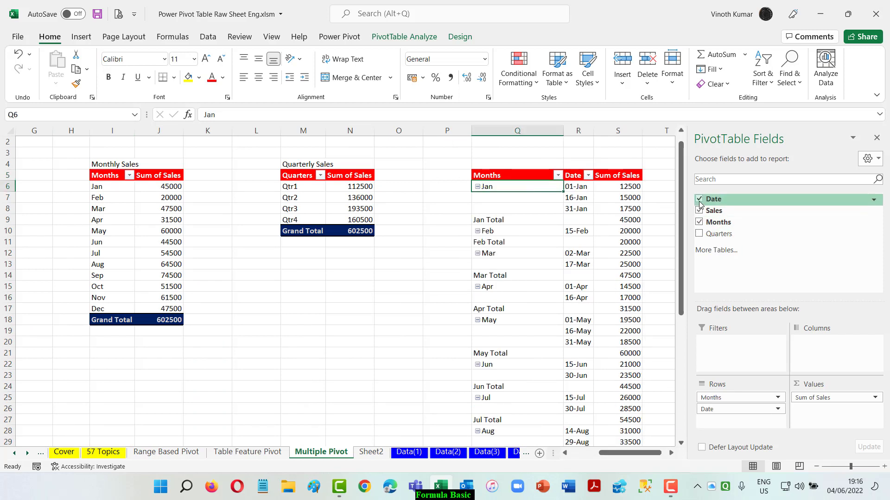
{"action": "left_click", "coordinate": [699, 222]}
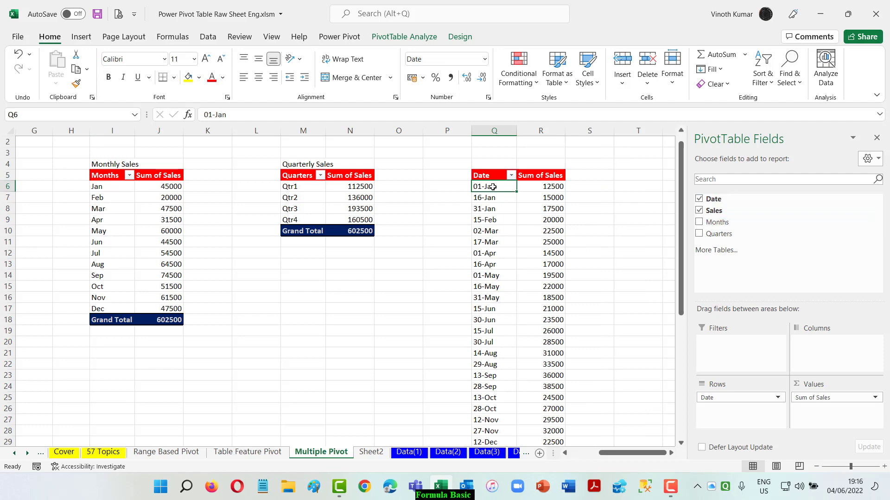
Step: Try to group the third pivot table's dates into 7-day intervals, and undo that grouping
{"action": "right_click", "coordinate": [495, 186]}
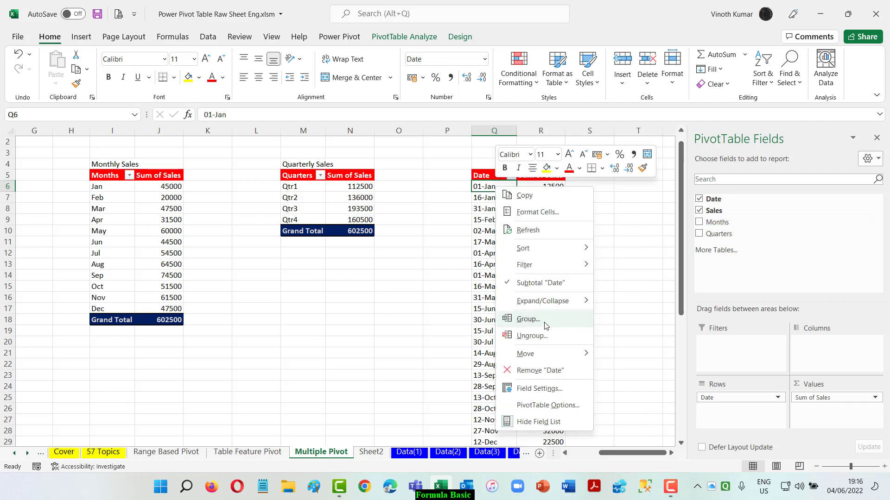
{"action": "left_click", "coordinate": [544, 321]}
{"action": "left_click", "coordinate": [526, 327]}
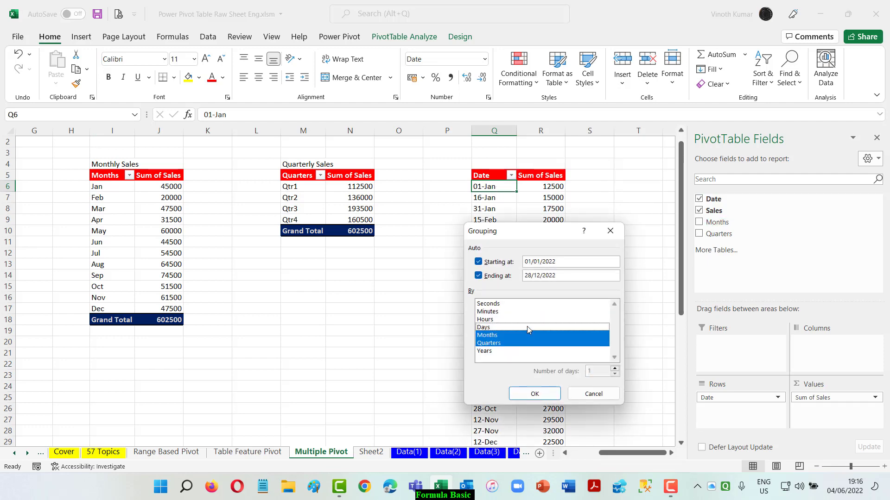
{"action": "left_click", "coordinate": [531, 336]}
{"action": "left_click", "coordinate": [533, 343]}
{"action": "left_click", "coordinate": [487, 327]}
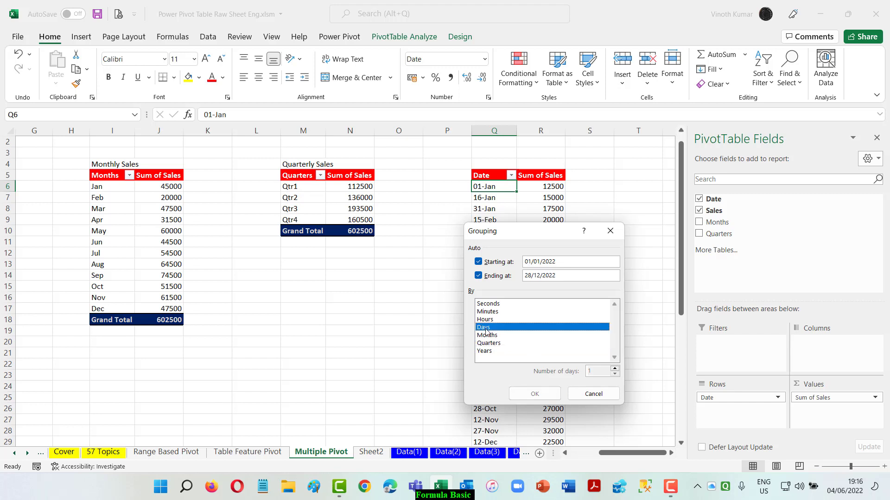
{"action": "left_click", "coordinate": [615, 369]}
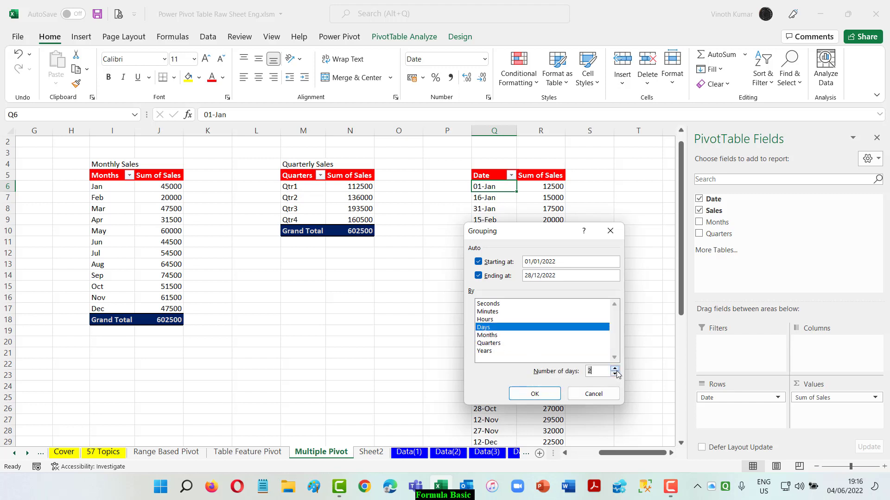
{"action": "left_click", "coordinate": [615, 370]}
{"action": "left_click", "coordinate": [534, 393]}
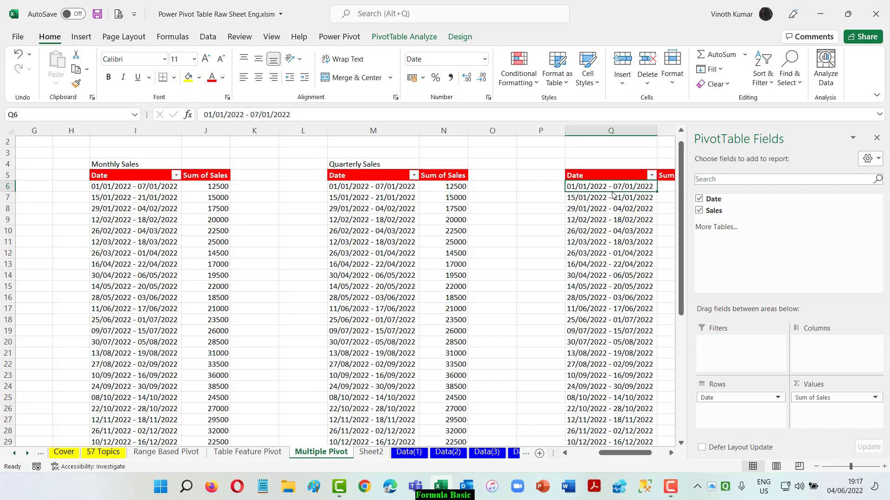
{"action": "key", "text": "ctrl+z"}
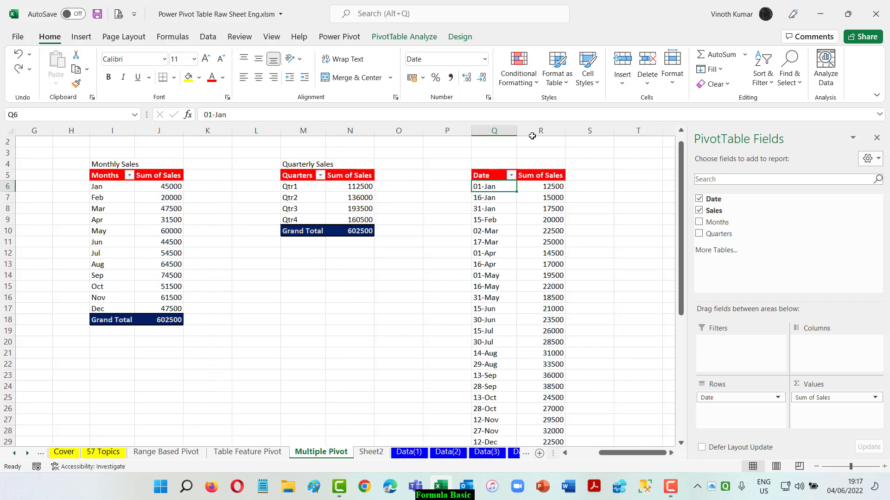
Step: Delete columns Q and R that hold the third, date-based pivot table
{"action": "left_click_drag", "start_coordinate": [493, 131], "coordinate": [557, 133]}
{"action": "right_click", "coordinate": [557, 133]}
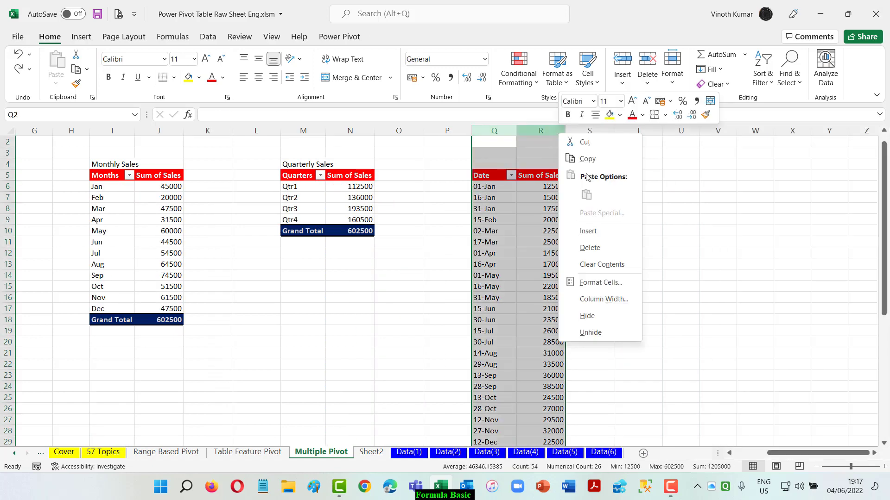
{"action": "left_click", "coordinate": [601, 248]}
{"action": "left_click", "coordinate": [699, 285]}
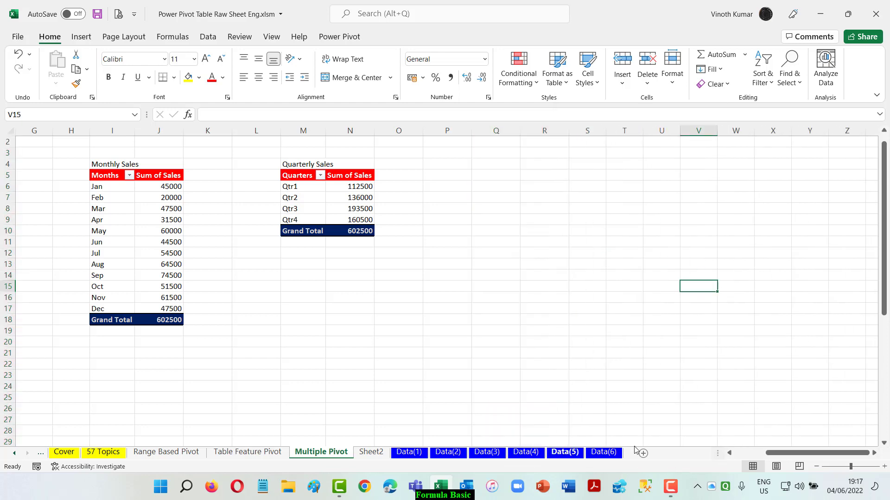
Step: Apply the PivotTable style with dark blue headers and a blue grand total row to the Quarterly Sales pivot table
{"action": "left_click_drag", "start_coordinate": [767, 456], "coordinate": [736, 456]}
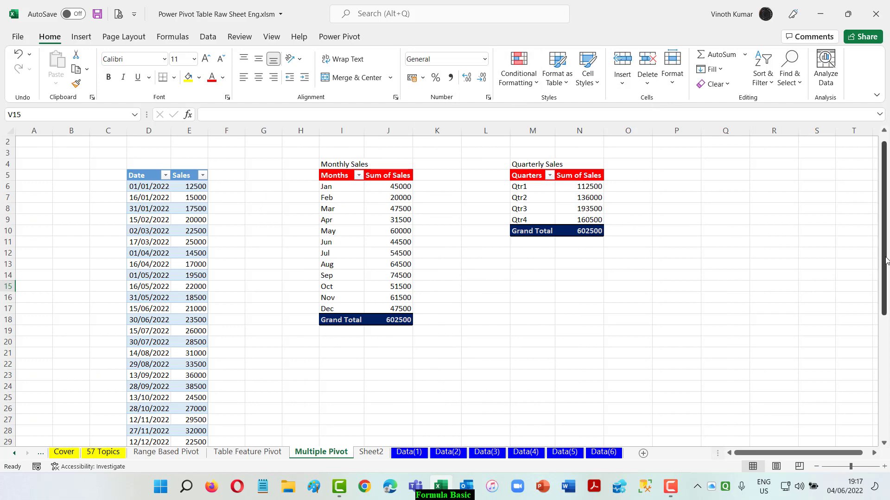
{"action": "left_click", "coordinate": [532, 174]}
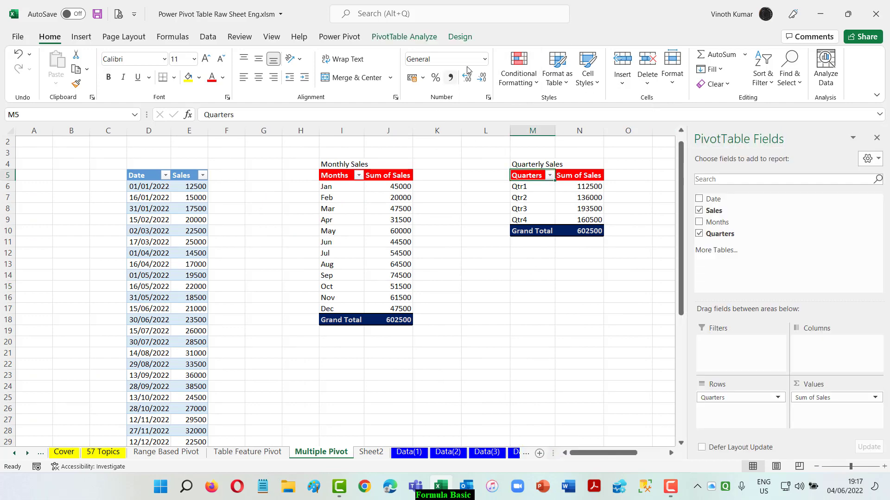
{"action": "left_click", "coordinate": [460, 37]}
{"action": "left_click", "coordinate": [308, 69]}
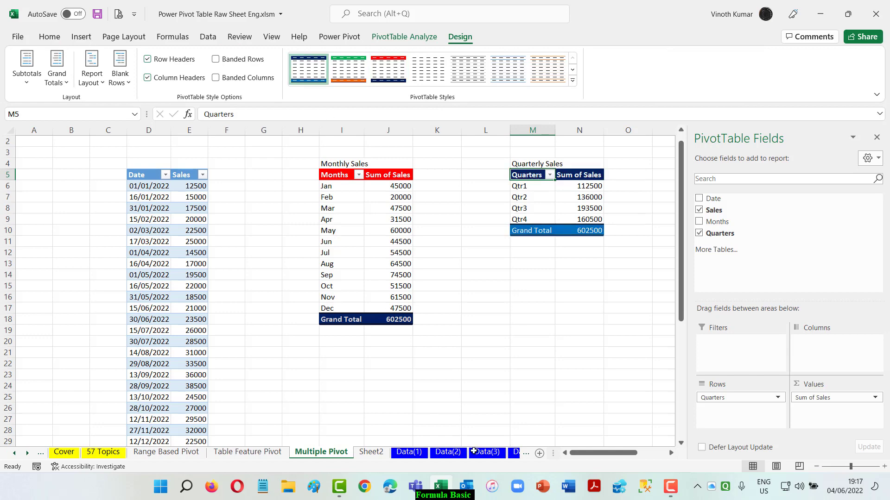
Step: Insert a PivotTable from the TableFormat2 source table at cell Q5 of the existing Multiple Pivot worksheet
{"action": "left_click_drag", "start_coordinate": [590, 457], "coordinate": [613, 457]}
{"action": "left_click", "coordinate": [145, 177]}
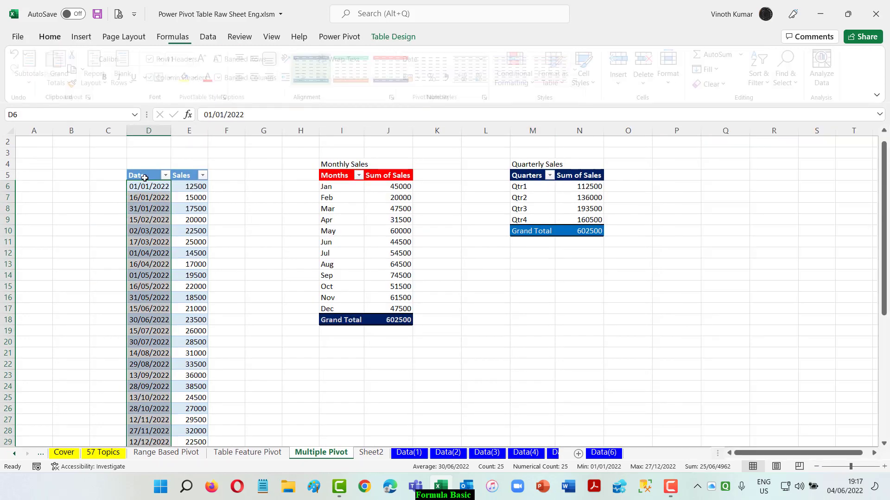
{"action": "right_click", "coordinate": [145, 178]}
{"action": "key", "text": "Escape"}
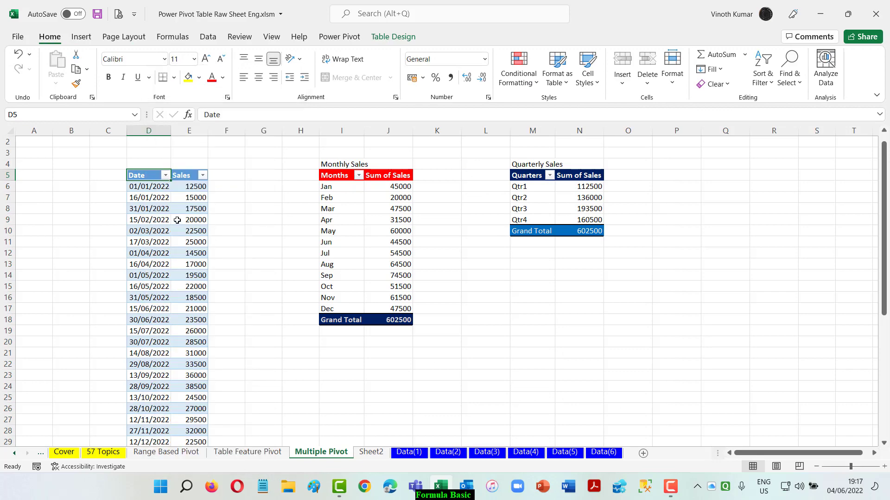
{"action": "left_click", "coordinate": [81, 36]}
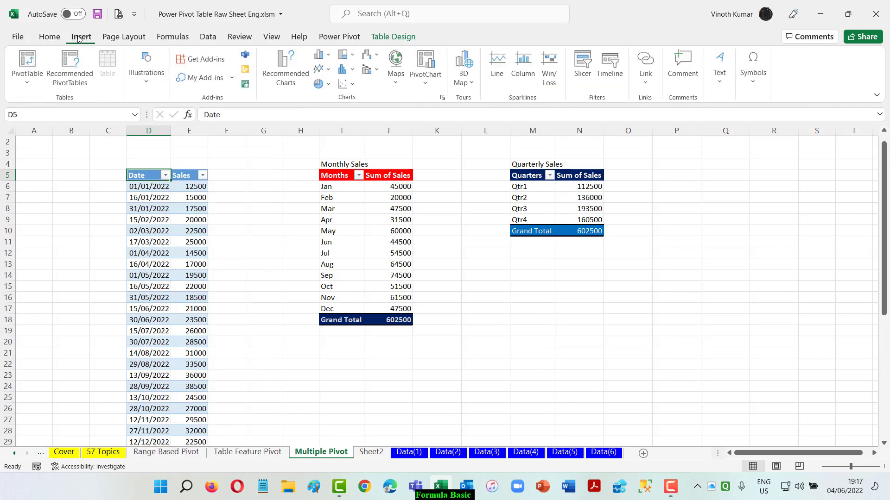
{"action": "left_click", "coordinate": [28, 60]}
{"action": "left_click", "coordinate": [512, 217]}
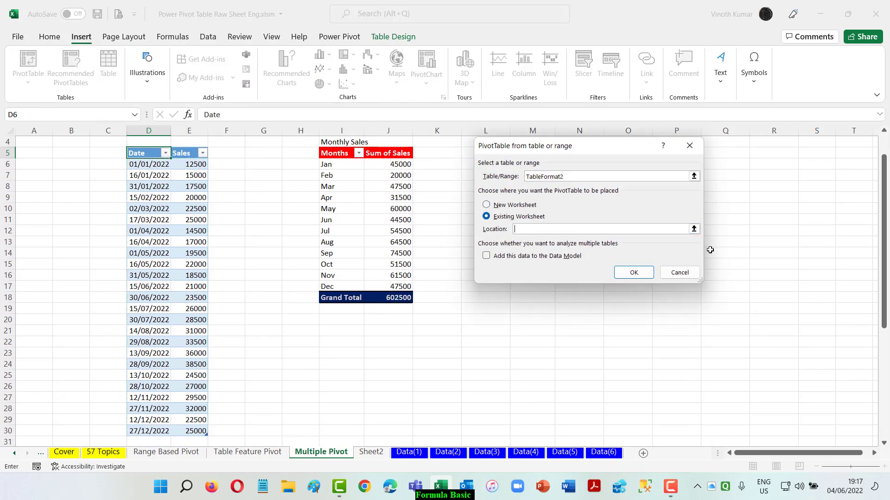
{"action": "left_click", "coordinate": [693, 228]}
{"action": "scroll", "coordinate": [775, 291], "scroll_direction": "up", "scroll_amount": 1}
{"action": "left_click", "coordinate": [719, 182]}
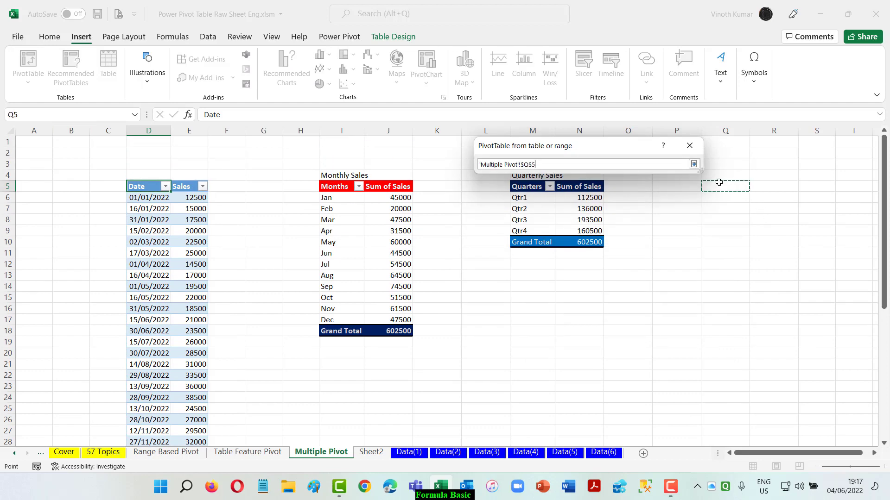
{"action": "left_click", "coordinate": [694, 165]}
{"action": "left_click", "coordinate": [633, 276]}
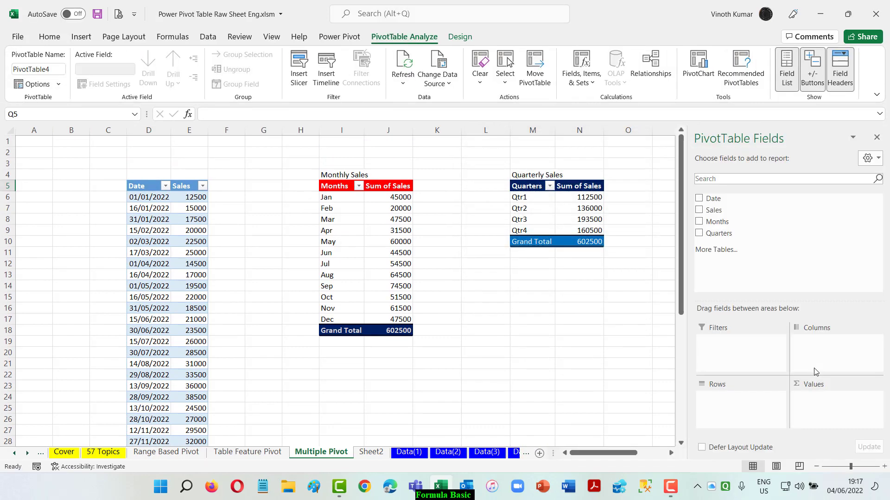
Step: Add Date and Sales to the new pivot table and exclude the Months and Quarters fields
{"action": "left_click", "coordinate": [699, 198]}
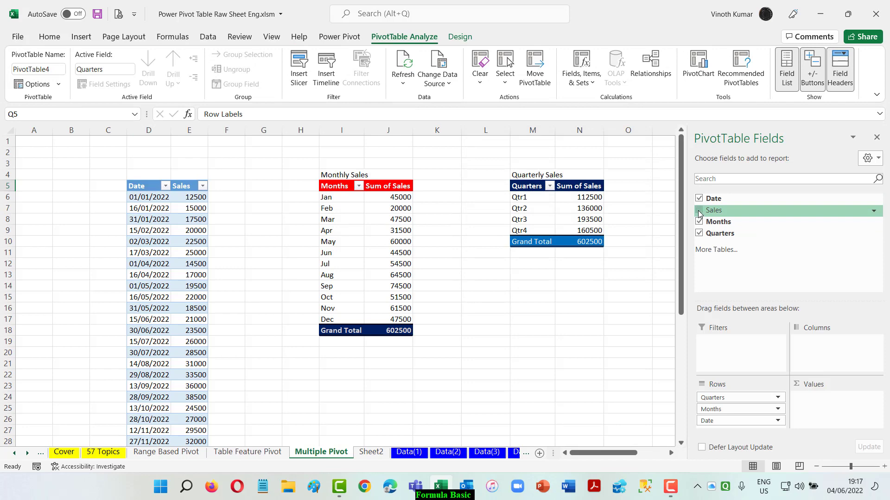
{"action": "left_click", "coordinate": [699, 210]}
{"action": "left_click", "coordinate": [698, 222]}
{"action": "left_click", "coordinate": [699, 233]}
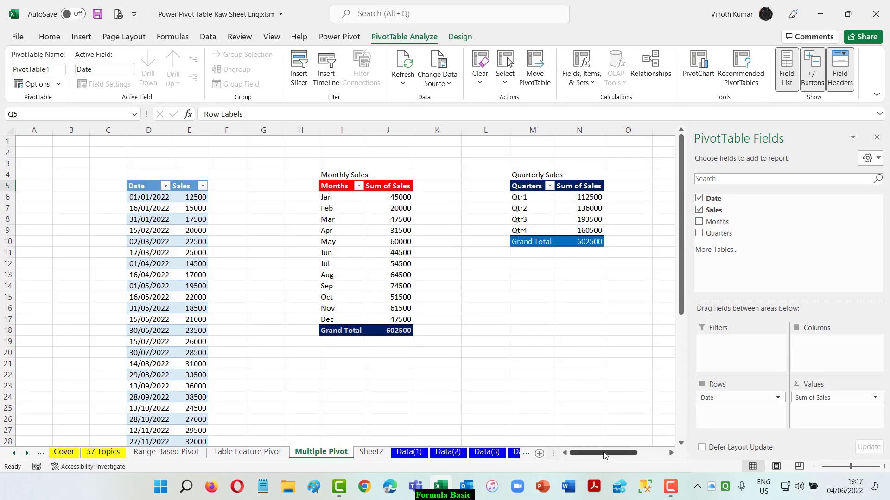
Step: Try to group the new pivot table's dates by Days only in 7-day intervals, and undo that grouping
{"action": "left_click_drag", "start_coordinate": [605, 456], "coordinate": [634, 456]}
{"action": "right_click", "coordinate": [485, 197]}
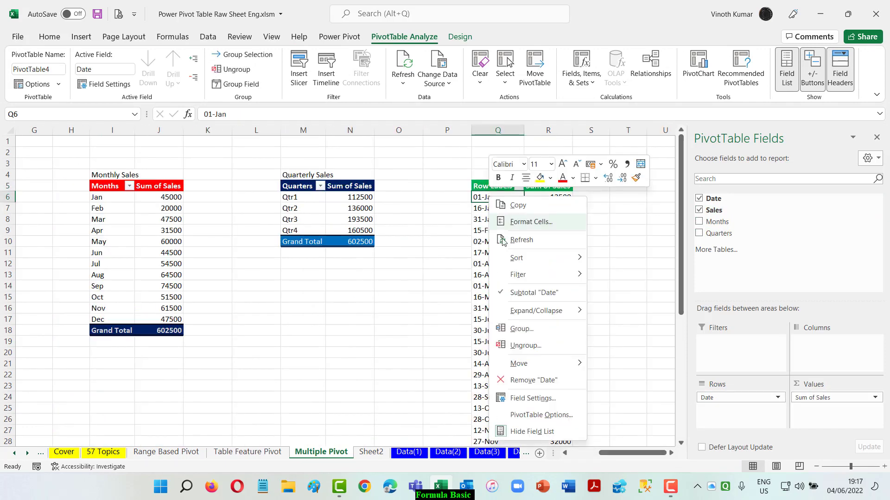
{"action": "left_click", "coordinate": [522, 329]}
{"action": "left_click", "coordinate": [476, 342]}
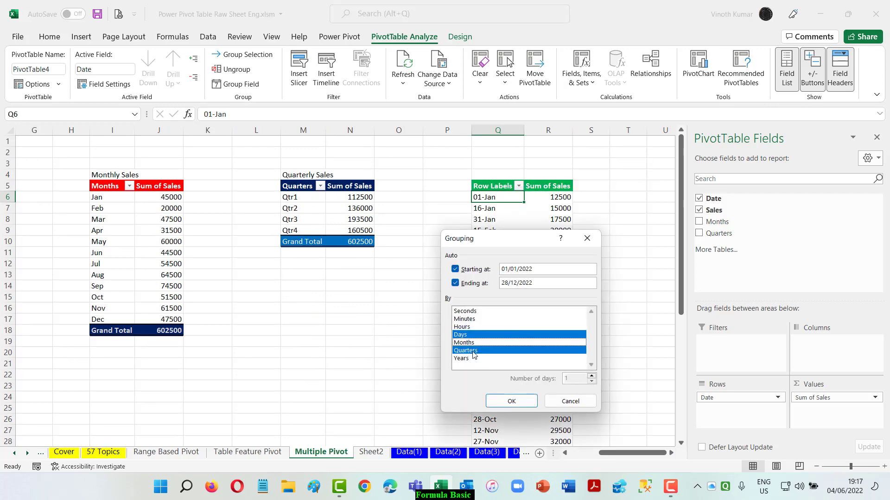
{"action": "left_click", "coordinate": [477, 351]}
{"action": "left_click", "coordinate": [591, 376]}
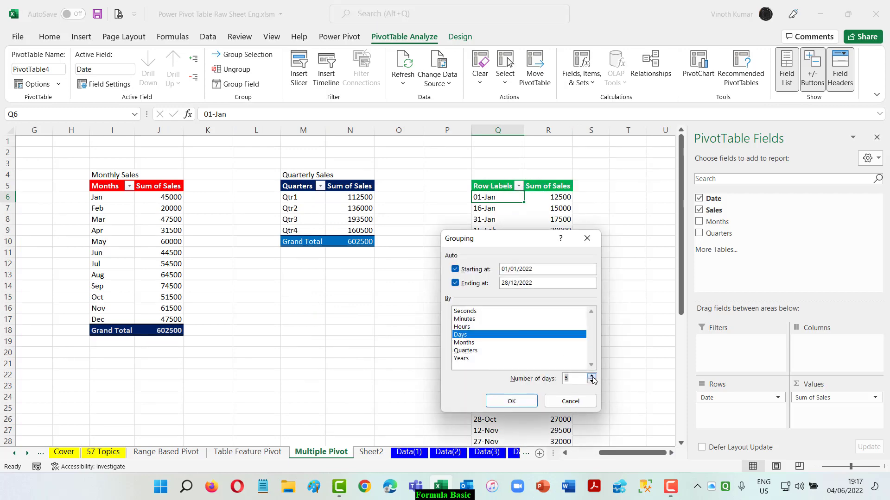
{"action": "left_click", "coordinate": [591, 377]}
{"action": "left_click", "coordinate": [512, 402]}
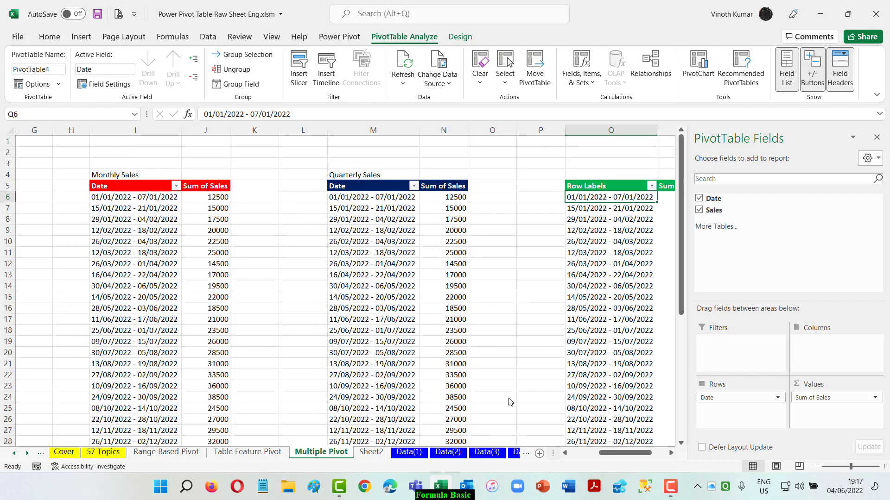
{"action": "key", "text": "ctrl+z"}
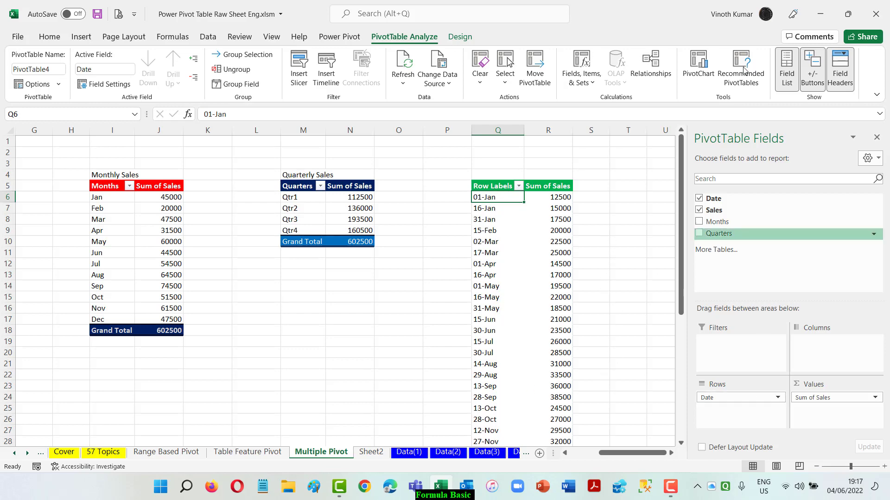
Step: Change the new pivot table's report layout so its row header shows the Date field name
{"action": "left_click", "coordinate": [458, 37]}
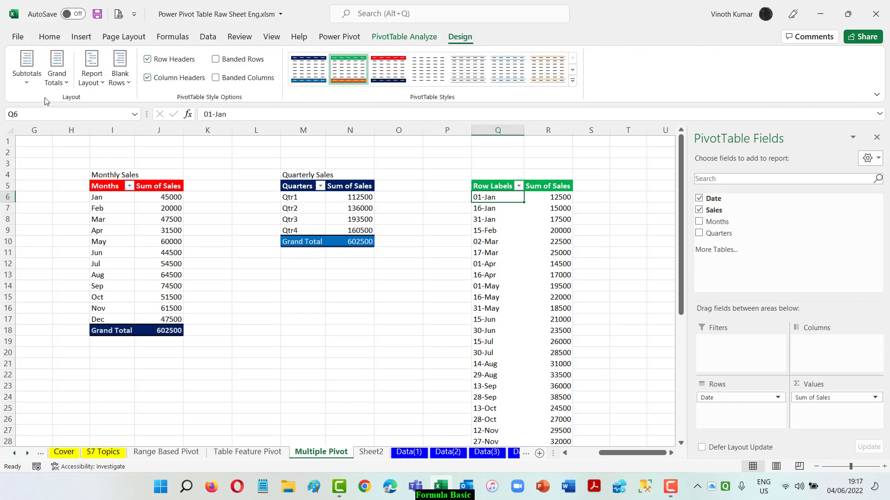
{"action": "left_click", "coordinate": [91, 72]}
{"action": "left_click", "coordinate": [152, 163]}
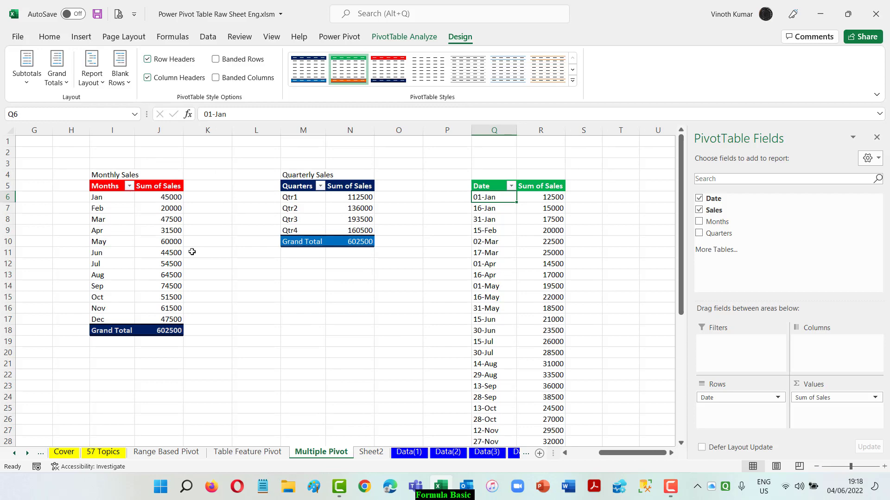
Step: Format the Monthly Sales pivot table's Sum of Sales values as ₹ Currency with 2 decimal places
{"action": "right_click", "coordinate": [158, 203]}
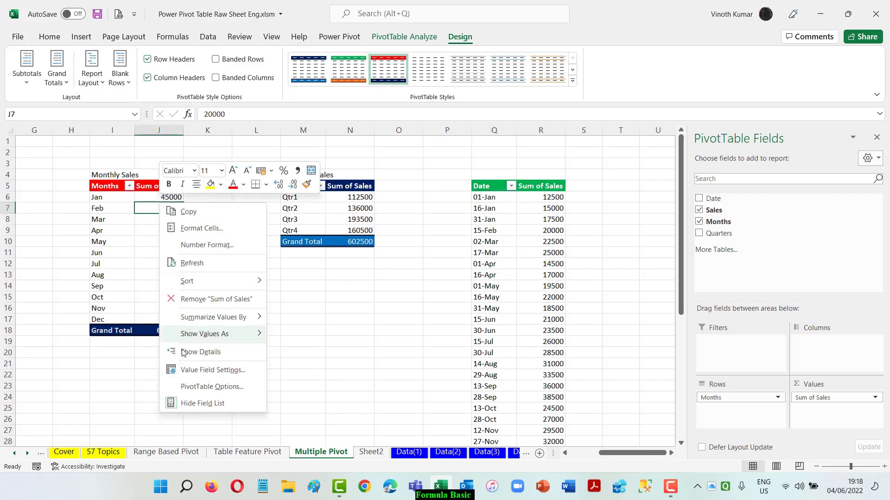
{"action": "left_click", "coordinate": [162, 369]}
{"action": "left_click", "coordinate": [96, 445]}
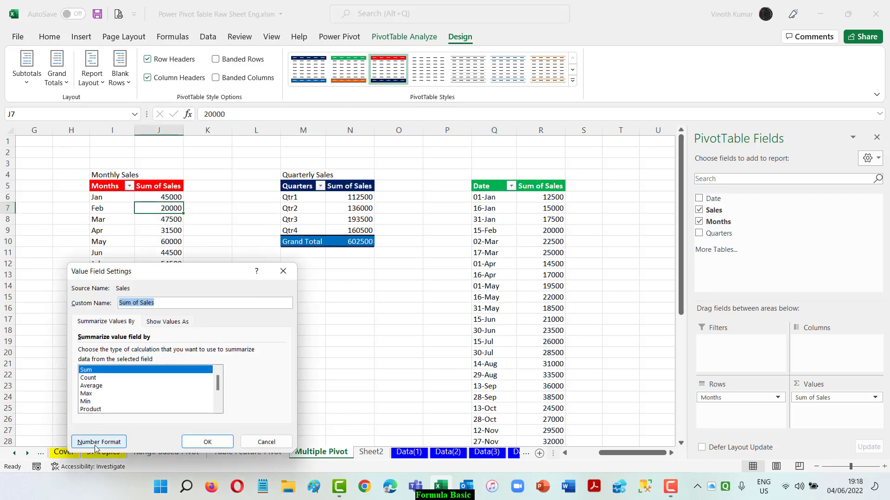
{"action": "left_click", "coordinate": [51, 249]}
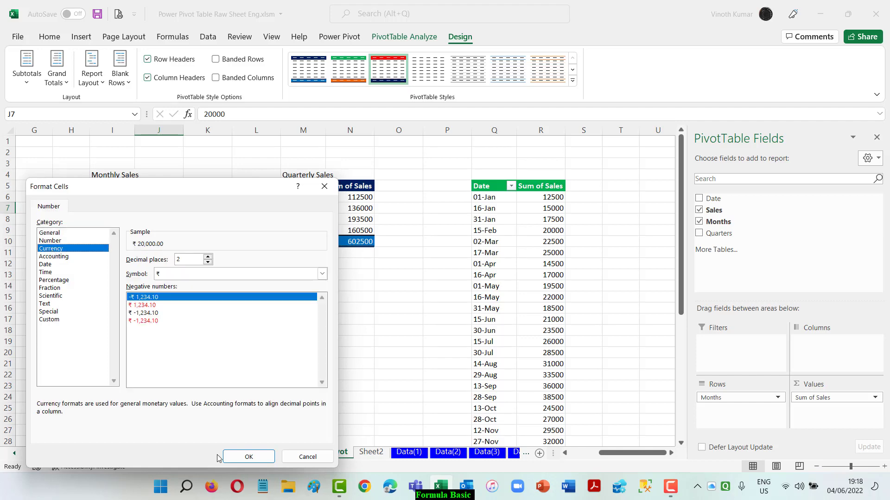
{"action": "left_click", "coordinate": [242, 457]}
{"action": "left_click", "coordinate": [207, 441]}
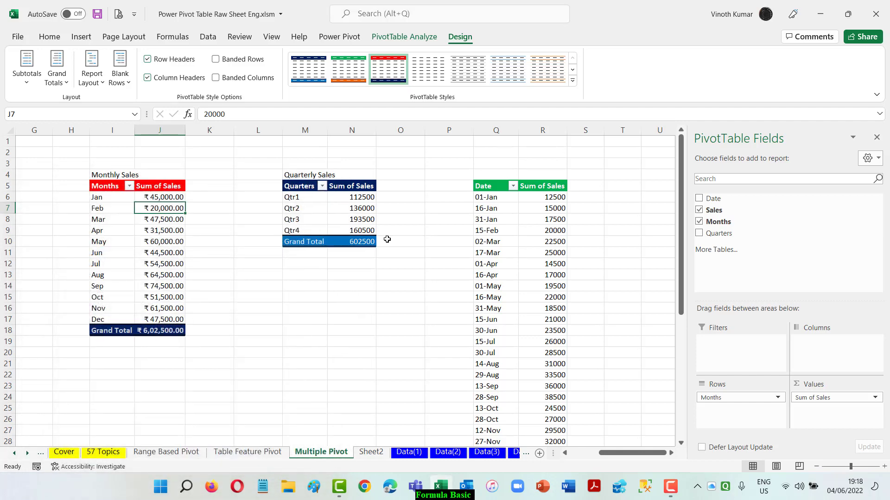
Step: Format the Quarterly Sales pivot table's Sum of Sales values as ₹ Currency with 2 decimal places
{"action": "left_click", "coordinate": [361, 198]}
{"action": "right_click", "coordinate": [360, 198]}
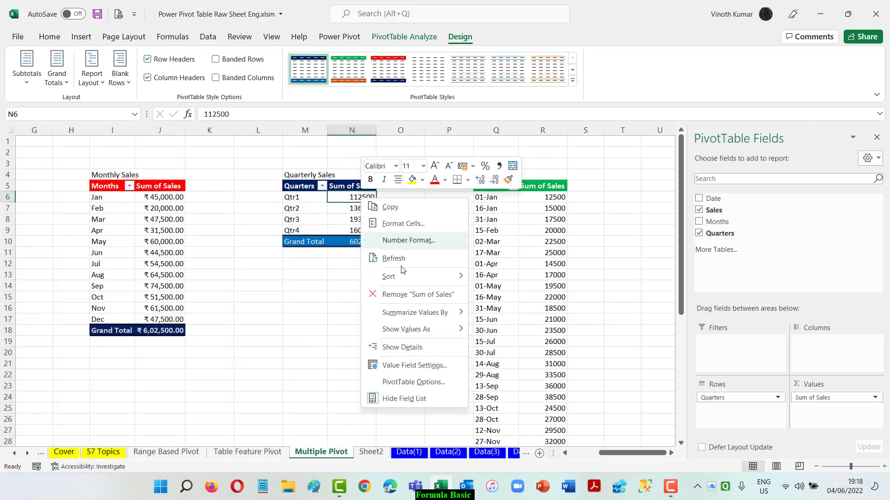
{"action": "left_click", "coordinate": [404, 366]}
{"action": "left_click", "coordinate": [320, 443]}
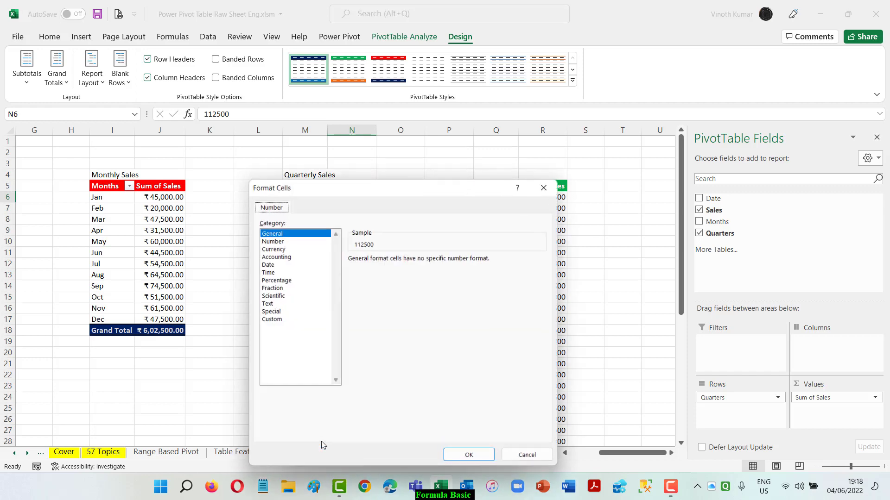
{"action": "left_click", "coordinate": [272, 249]}
{"action": "left_click", "coordinate": [470, 457]}
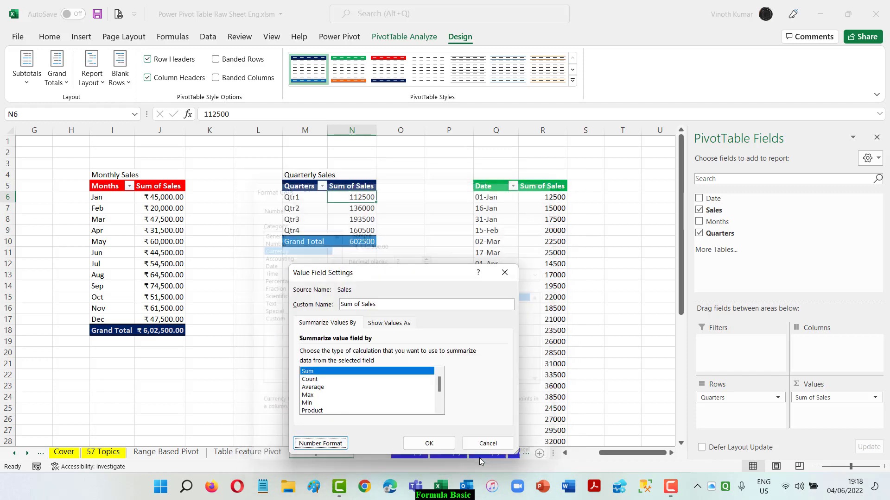
{"action": "left_click", "coordinate": [429, 444]}
Step: Format the date-based pivot table's Sum of Sales values as ₹ Currency with 2 decimal places
{"action": "left_click", "coordinate": [492, 199]}
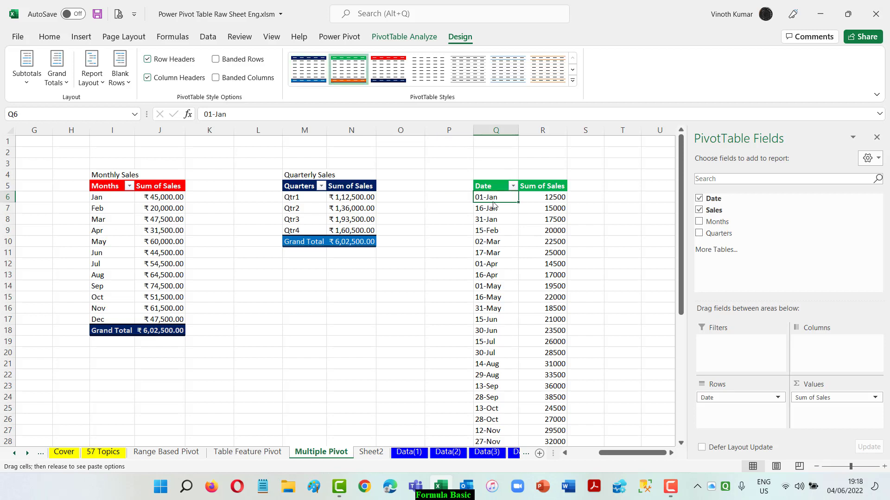
{"action": "right_click", "coordinate": [536, 198]}
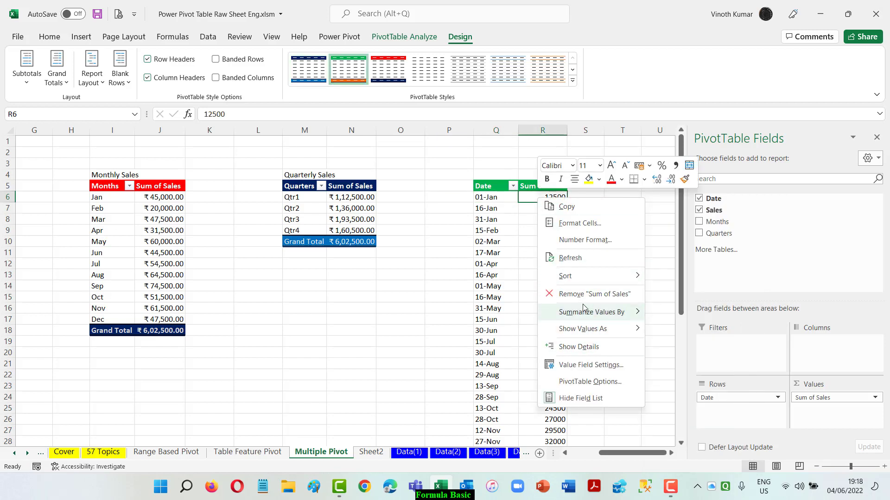
{"action": "left_click", "coordinate": [586, 365]}
{"action": "left_click", "coordinate": [495, 443]}
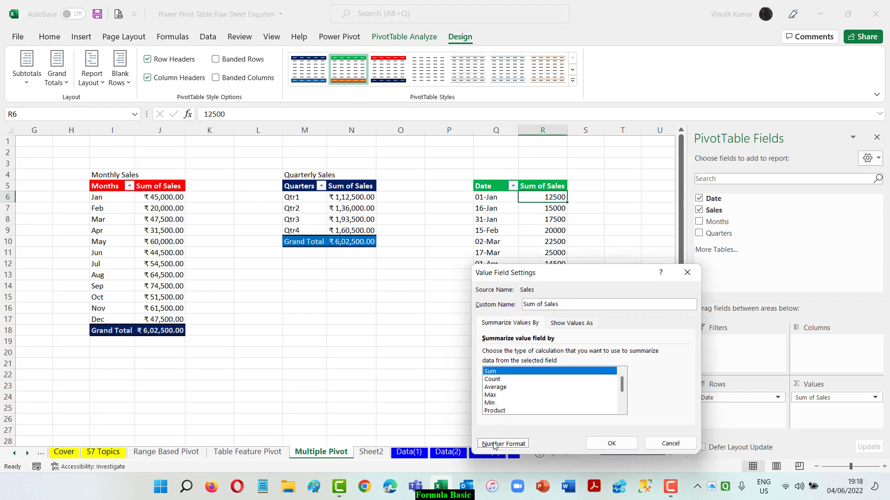
{"action": "left_click", "coordinate": [445, 249]}
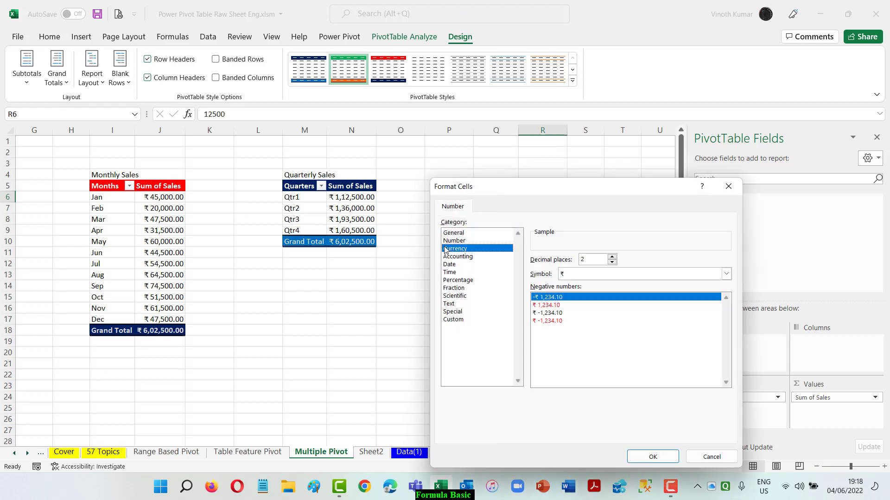
{"action": "left_click", "coordinate": [652, 457]}
{"action": "left_click", "coordinate": [611, 445]}
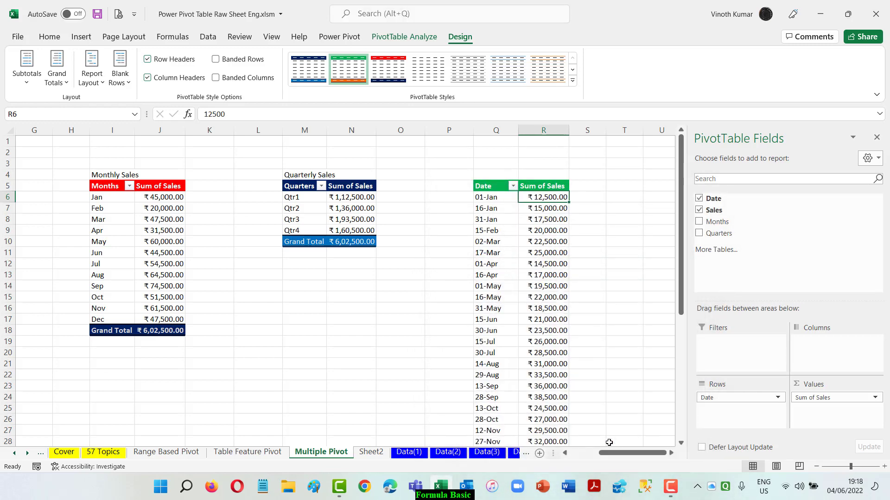
{"action": "left_click", "coordinate": [653, 307]}
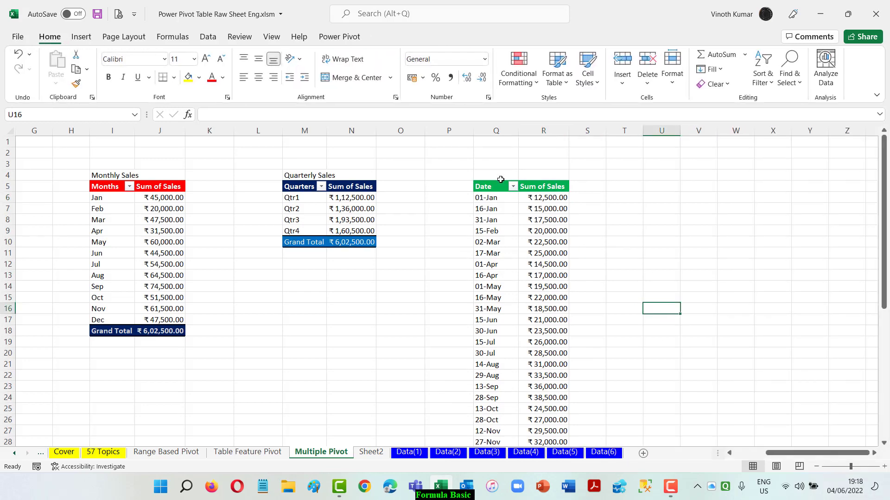
Step: Enter the title Daily Sales in cell Q4 above the date-based pivot table
{"action": "left_click_drag", "start_coordinate": [499, 177], "coordinate": [538, 175]}
{"action": "type", "text": "Dai"}
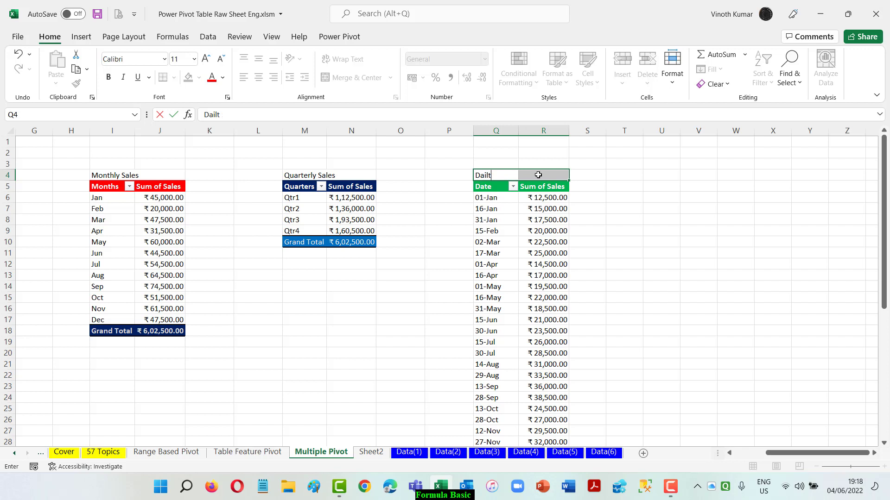
{"action": "type", "text": "ly Sales"}
{"action": "key", "text": "Return"}
{"action": "left_click", "coordinate": [727, 274]}
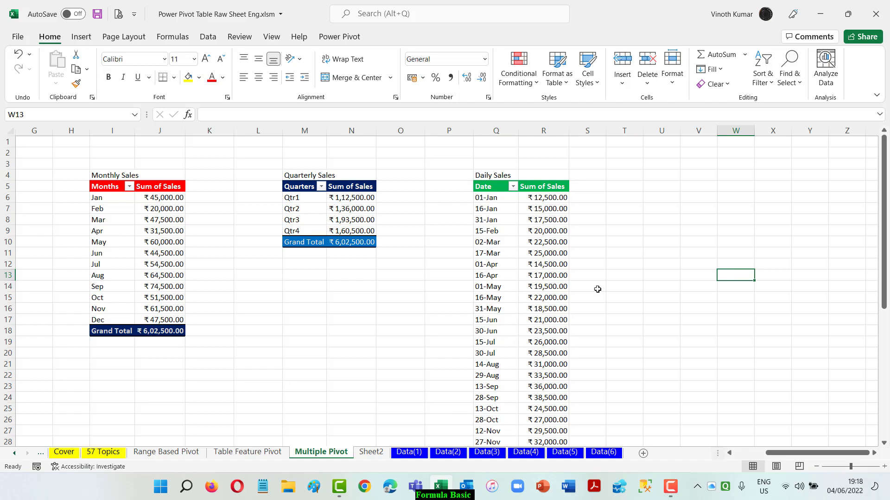
{"action": "scroll", "coordinate": [597, 288], "scroll_direction": "down", "scroll_amount": 4}
{"action": "scroll", "coordinate": [599, 289], "scroll_direction": "up", "scroll_amount": 4}
{"action": "right_click", "coordinate": [498, 186]}
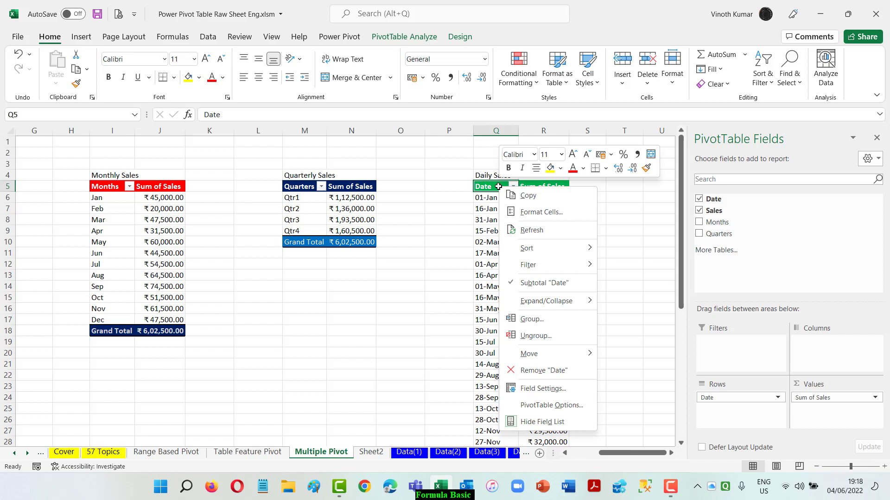
{"action": "mouse_move", "coordinate": [559, 304]}
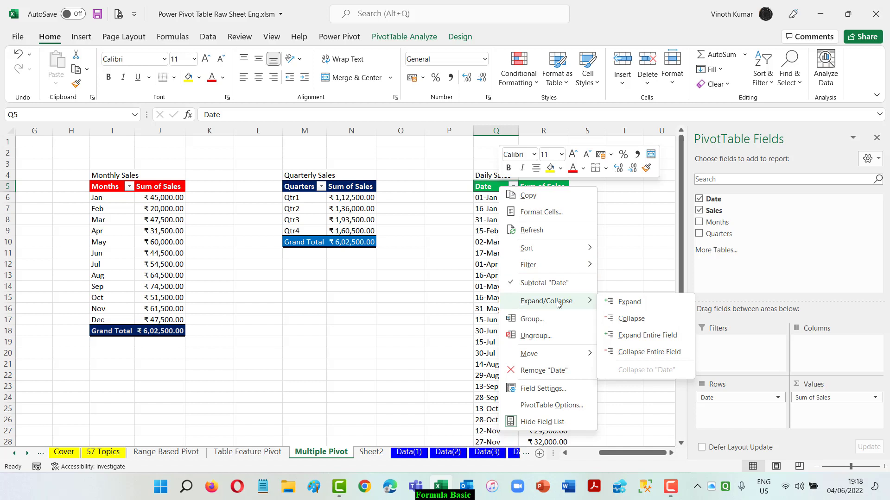
{"action": "left_click", "coordinate": [452, 331]}
Step: Add the Months field below Quarters in the Quarterly Sales pivot table's rows and try collapsing Qtr1
{"action": "left_click", "coordinate": [301, 199]}
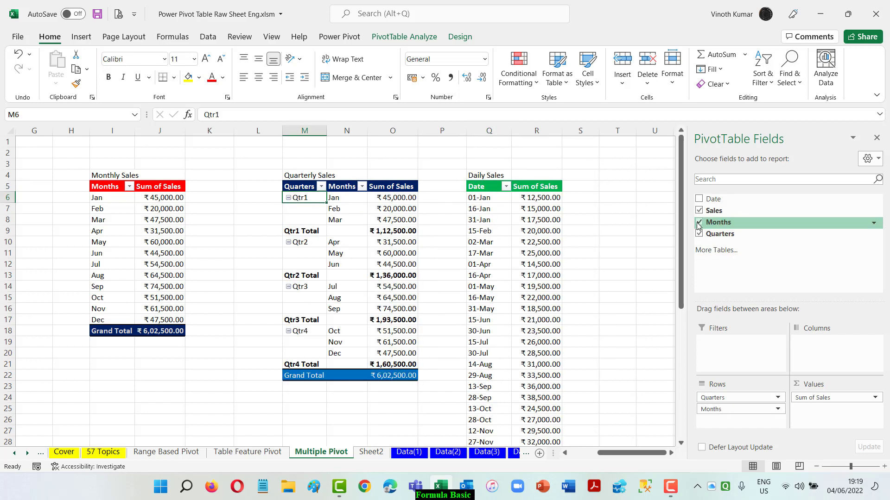
{"action": "right_click", "coordinate": [308, 197]}
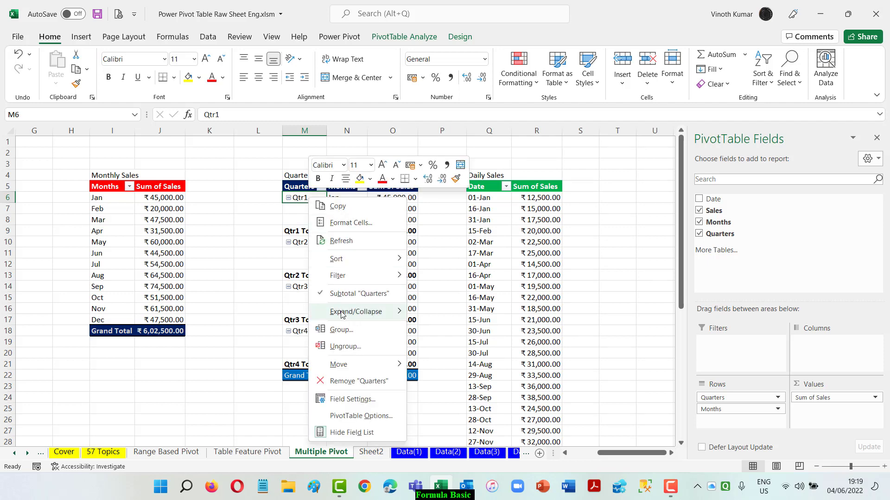
{"action": "mouse_move", "coordinate": [344, 313]}
{"action": "left_click", "coordinate": [443, 329]}
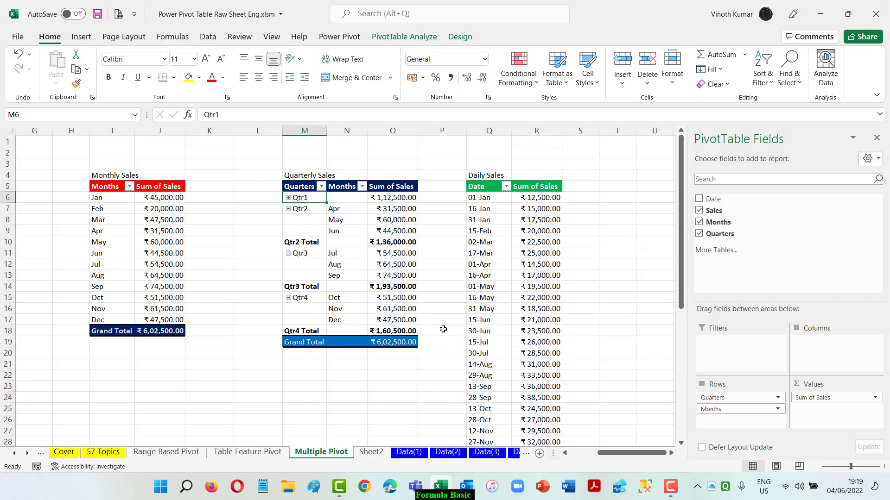
{"action": "key", "text": "ctrl+z"}
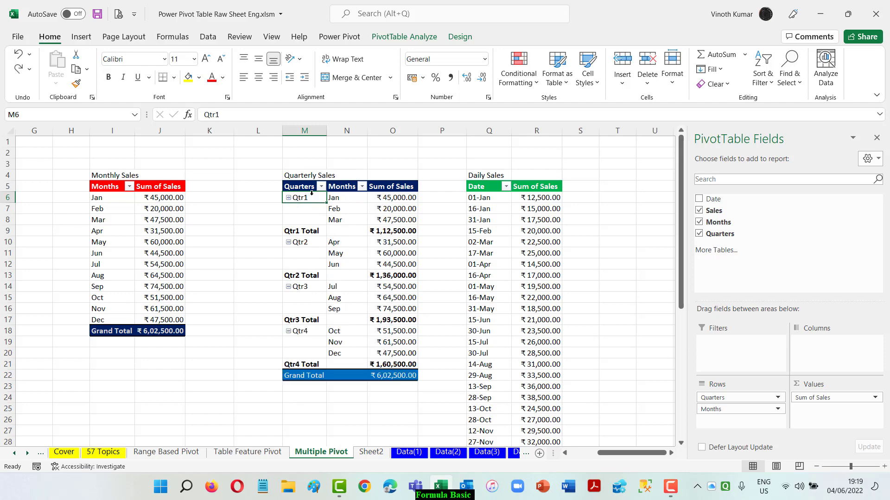
{"action": "left_click_drag", "start_coordinate": [304, 197], "coordinate": [317, 361]}
{"action": "right_click", "coordinate": [317, 359]}
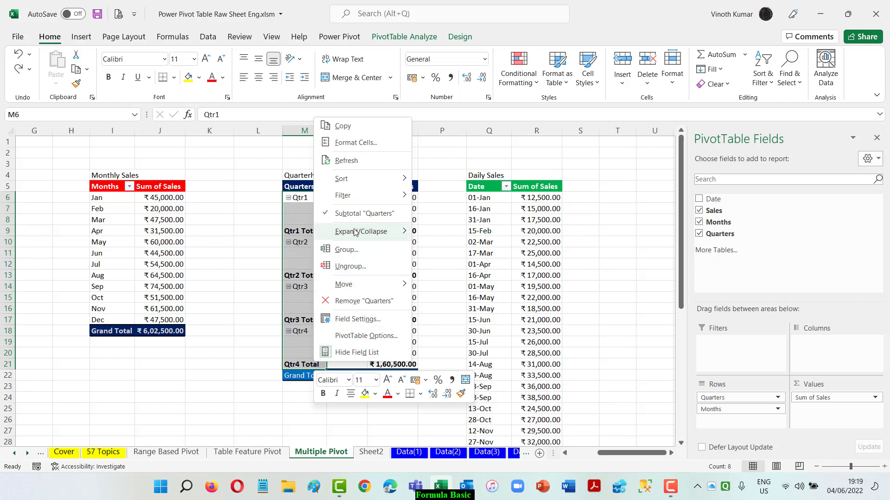
{"action": "mouse_move", "coordinate": [371, 232]}
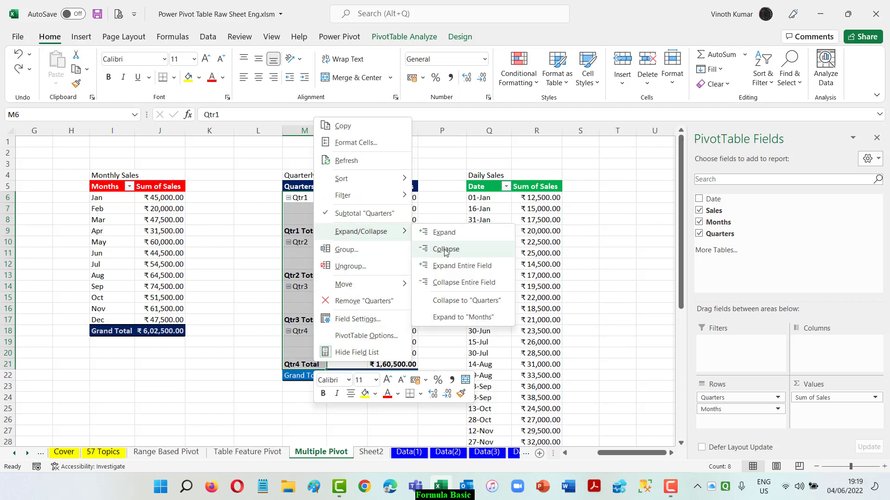
{"action": "left_click", "coordinate": [639, 243]}
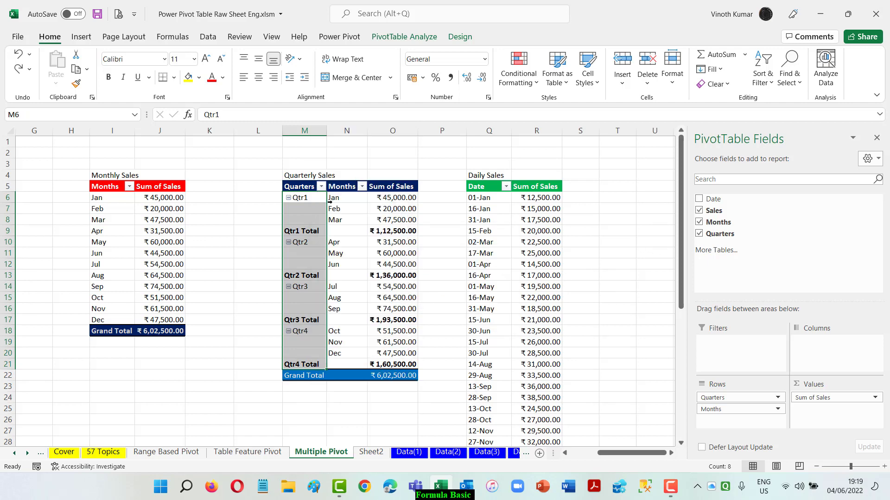
Step: Collapse Qtr1 and the entire Quarters field in the Quarterly Sales pivot table
{"action": "left_click", "coordinate": [314, 197]}
{"action": "right_click", "coordinate": [315, 197]}
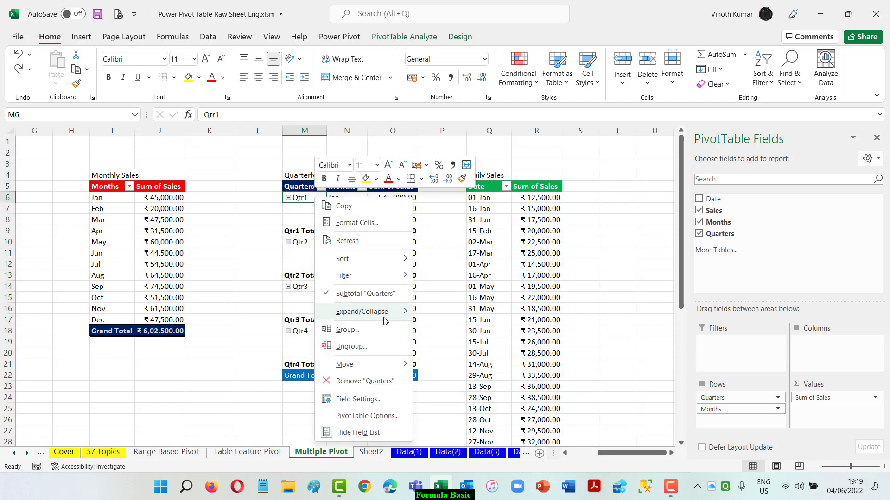
{"action": "mouse_move", "coordinate": [389, 315]}
{"action": "left_click", "coordinate": [444, 329]}
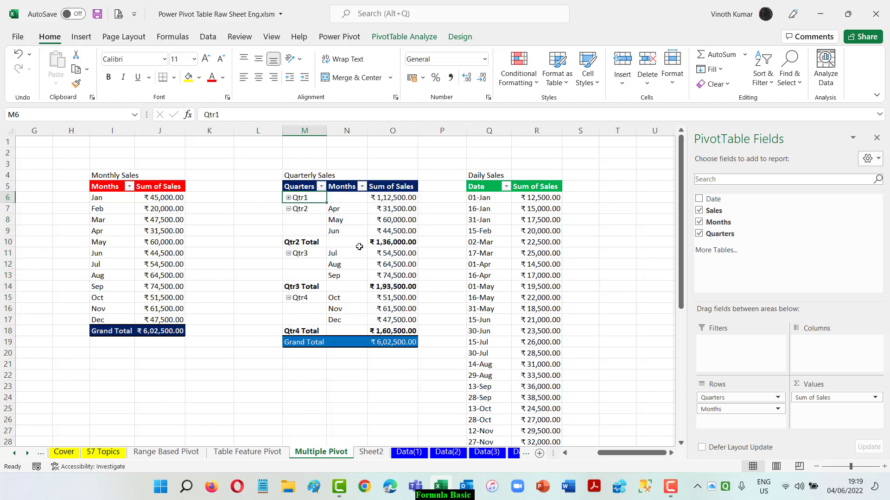
{"action": "right_click", "coordinate": [310, 198]}
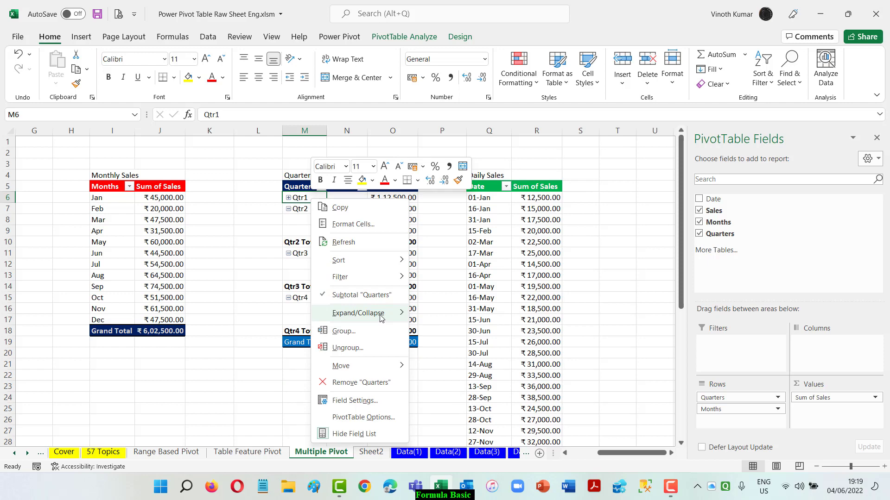
{"action": "mouse_move", "coordinate": [381, 318]}
{"action": "left_click", "coordinate": [460, 365]}
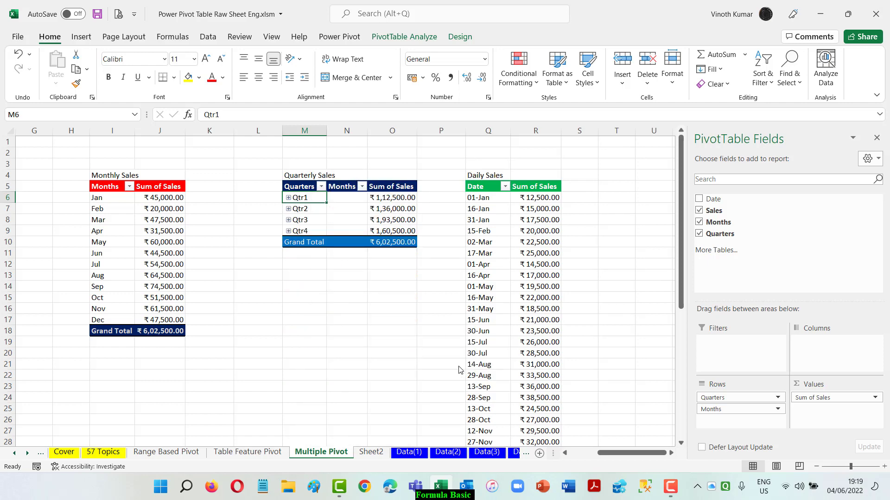
Step: Expand the entire Quarters field in the Quarterly Sales pivot table to show its months
{"action": "right_click", "coordinate": [311, 199]}
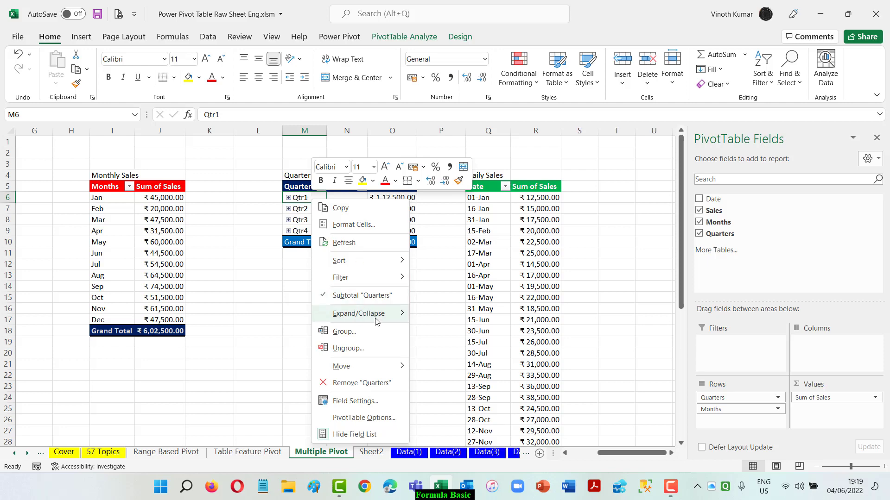
{"action": "mouse_move", "coordinate": [375, 319]}
{"action": "left_click", "coordinate": [444, 349]}
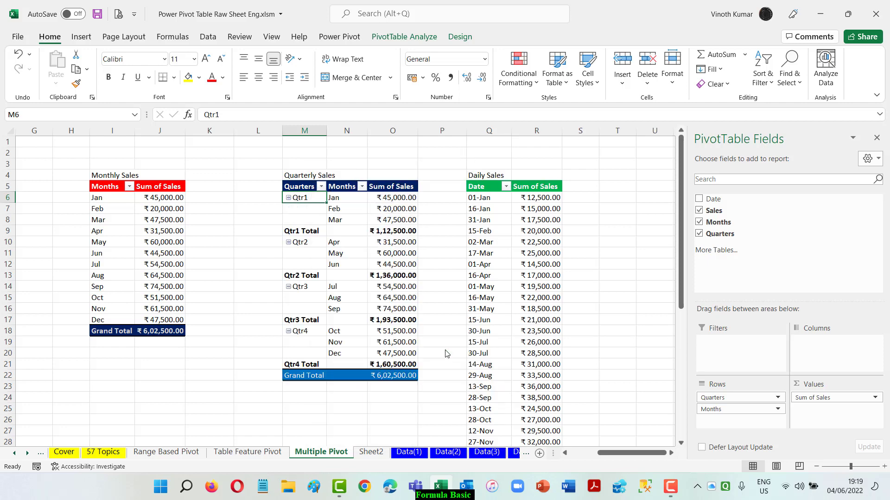
Step: Collapse only the Qtr1 and Qtr3 groups in the Quarterly Sales pivot table
{"action": "right_click", "coordinate": [314, 202]}
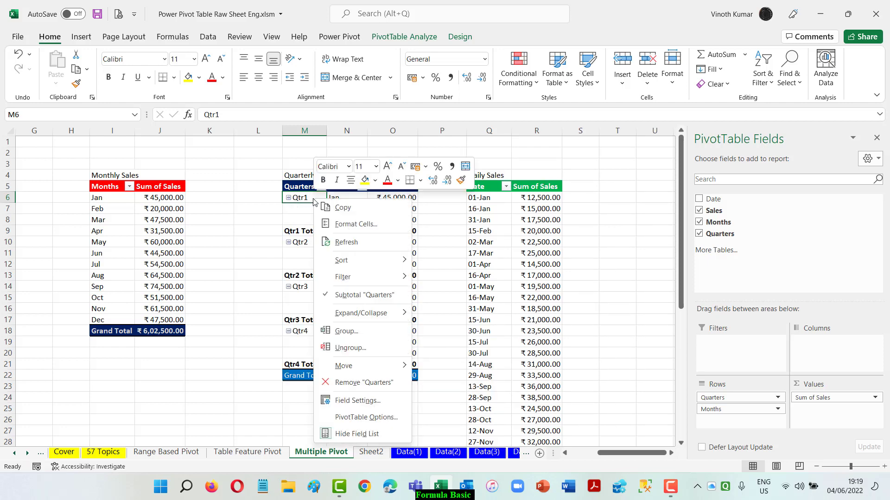
{"action": "mouse_move", "coordinate": [364, 318]}
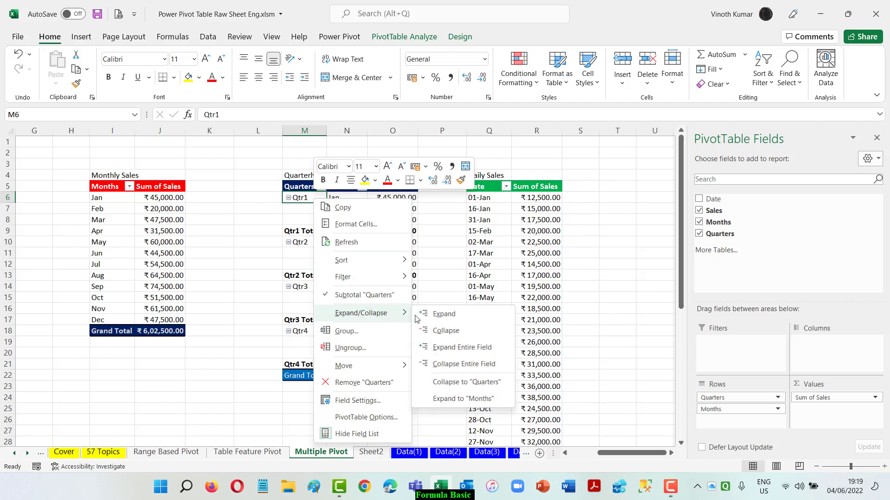
{"action": "left_click", "coordinate": [444, 331]}
{"action": "right_click", "coordinate": [309, 255]}
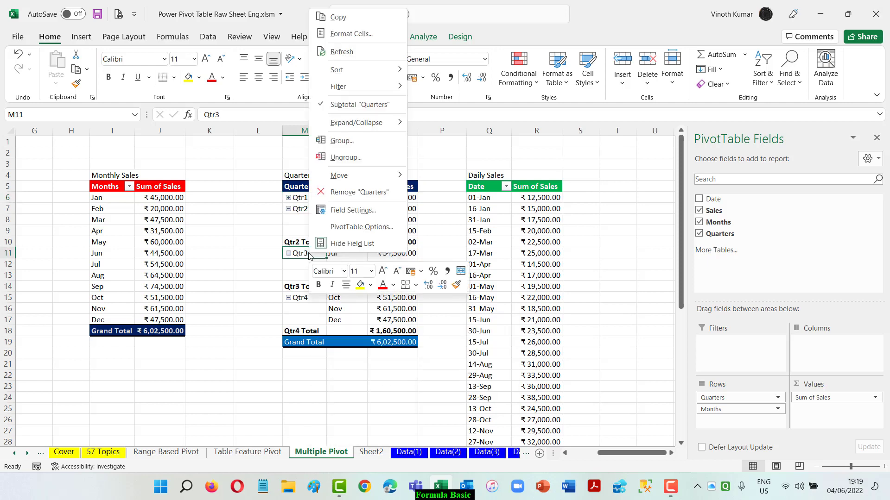
{"action": "mouse_move", "coordinate": [378, 123]}
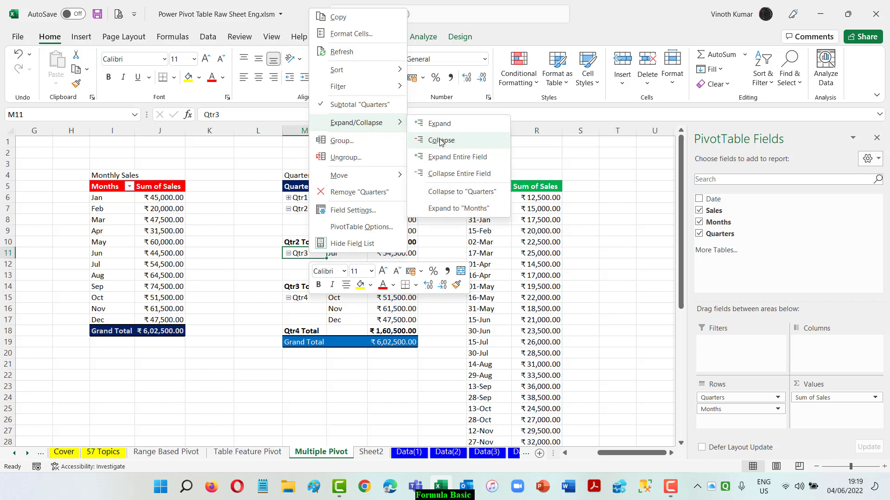
{"action": "left_click", "coordinate": [441, 141]}
{"action": "left_click", "coordinate": [645, 297]}
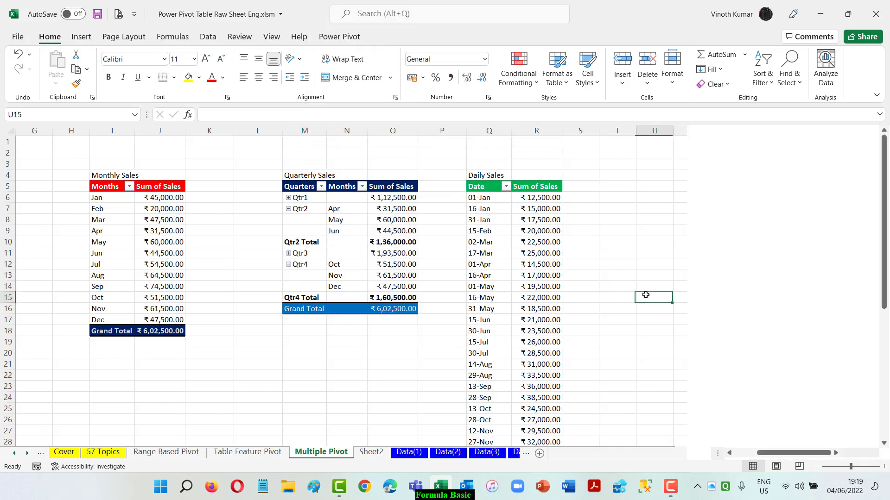
Step: Toggle the quarter groups in the Quarterly Sales pivot table, leaving Qtr2 and Qtr3 expanded and Qtr4 collapsed
{"action": "left_click", "coordinate": [288, 209]}
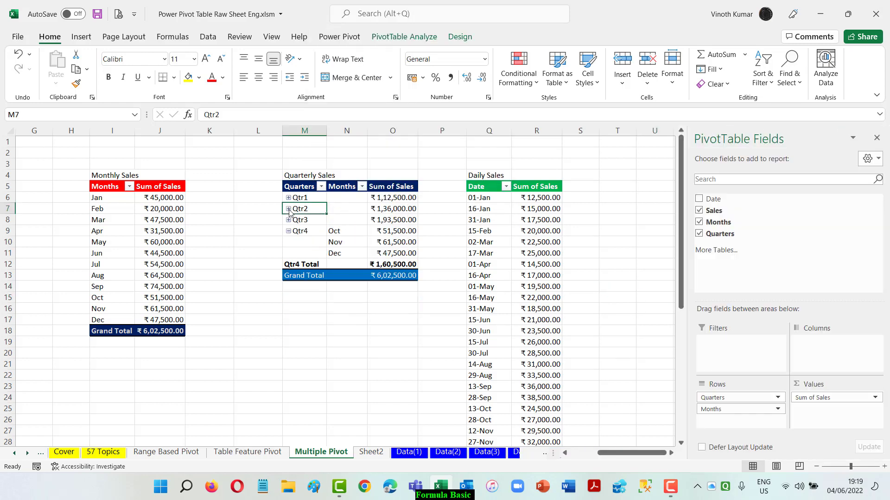
{"action": "left_click", "coordinate": [288, 231]}
{"action": "left_click", "coordinate": [288, 231]}
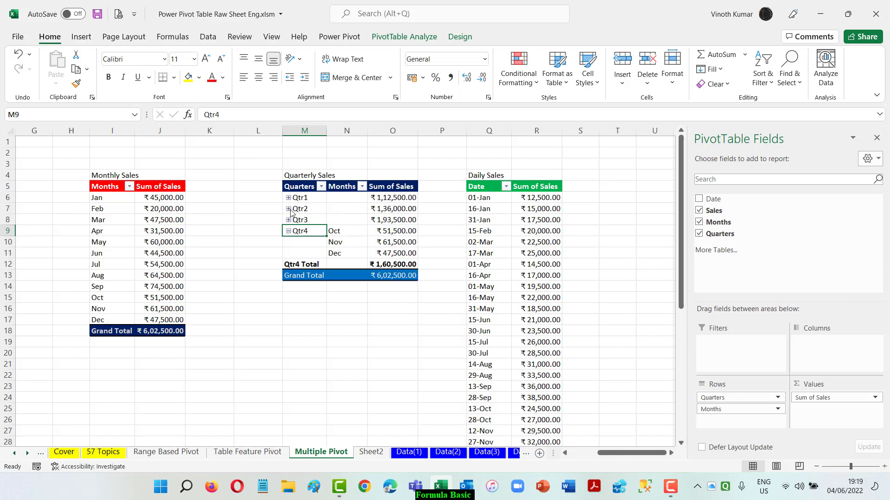
{"action": "left_click", "coordinate": [288, 209]}
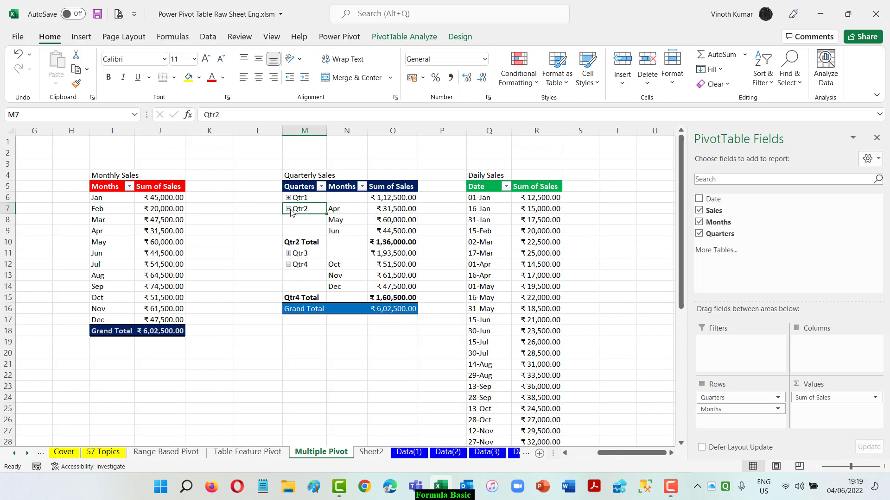
{"action": "left_click", "coordinate": [288, 264]}
{"action": "left_click", "coordinate": [288, 253]}
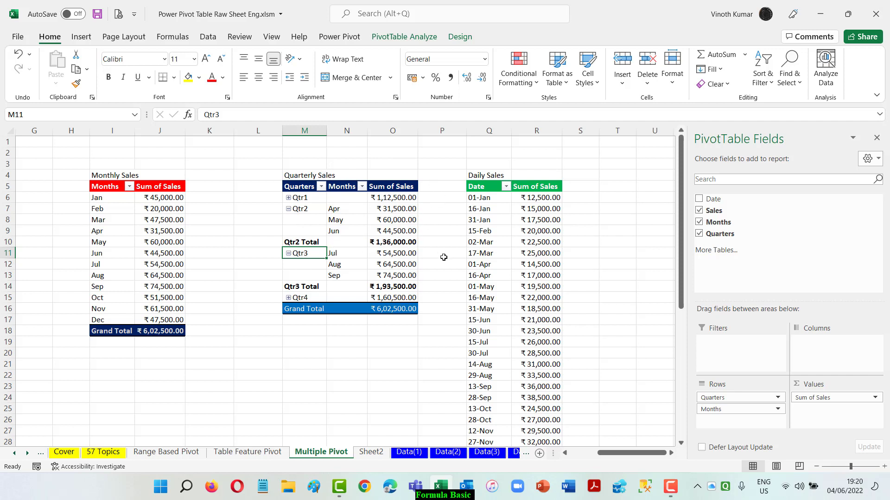
Step: Set the Quarterly Sales pivot table to show all subtotals at the top of each group
{"action": "left_click", "coordinate": [460, 32]}
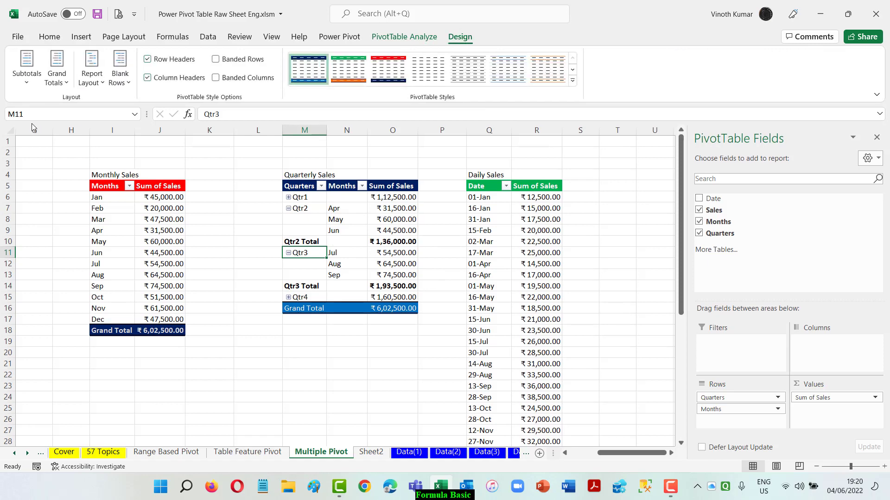
{"action": "left_click", "coordinate": [25, 84]}
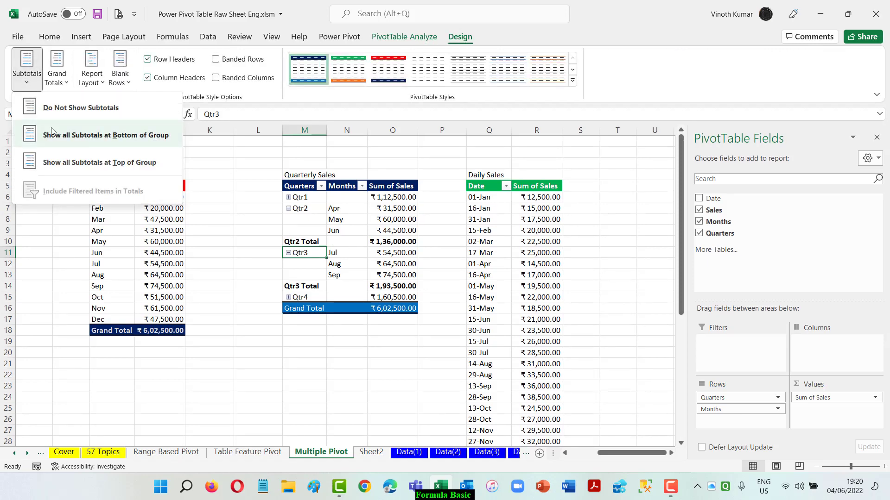
{"action": "left_click", "coordinate": [61, 163]}
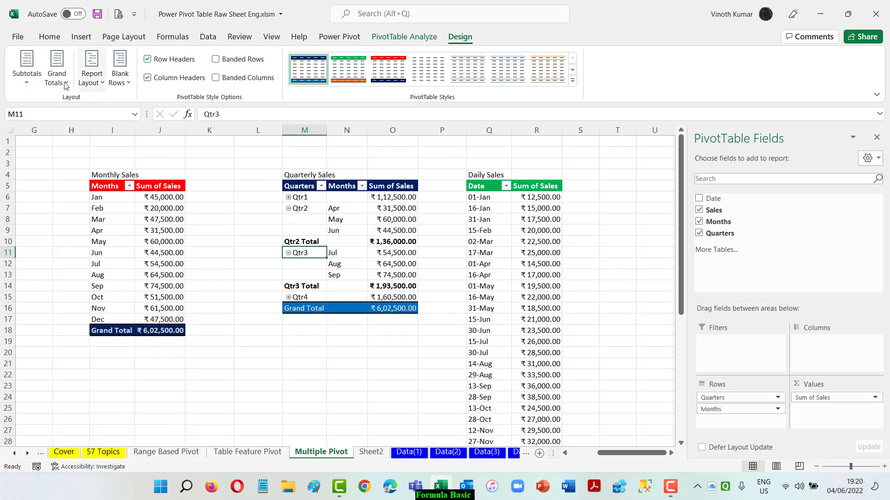
Step: Turn the Quarterly Sales pivot table's grand totals off and back on for rows and columns
{"action": "left_click", "coordinate": [56, 70]}
{"action": "left_click", "coordinate": [110, 114]}
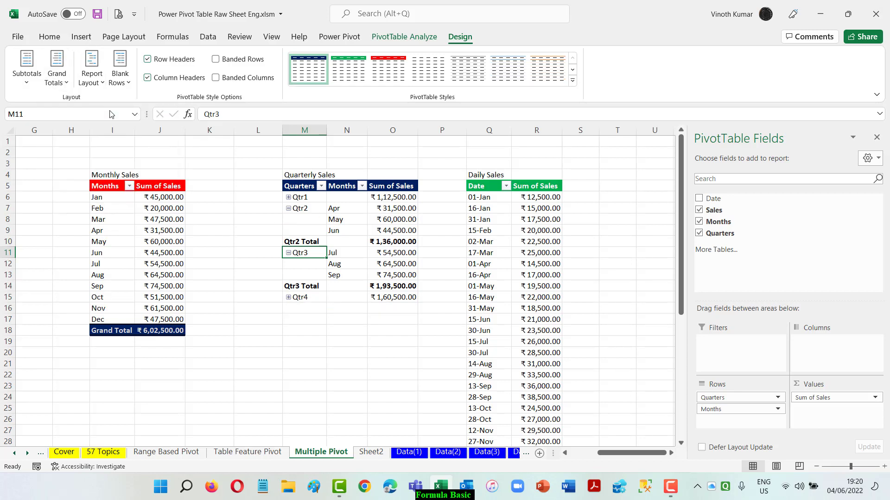
{"action": "left_click", "coordinate": [49, 84]}
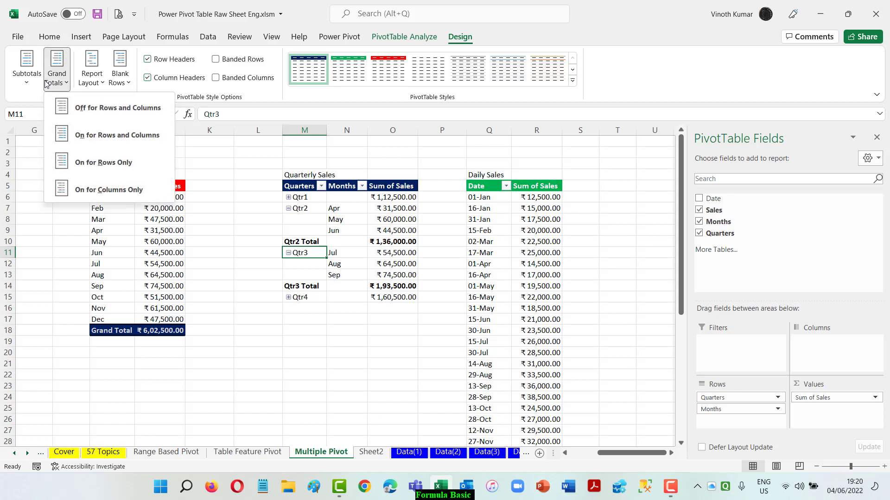
{"action": "left_click", "coordinate": [104, 139]}
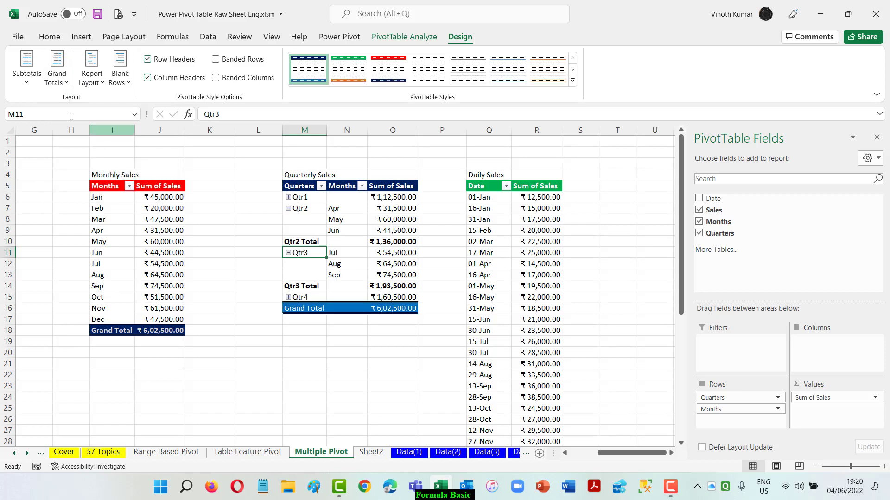
Step: Hide the Quarterly Sales pivot table's subtotals and show them again at the top of each group
{"action": "left_click", "coordinate": [27, 70]}
{"action": "left_click", "coordinate": [59, 119]}
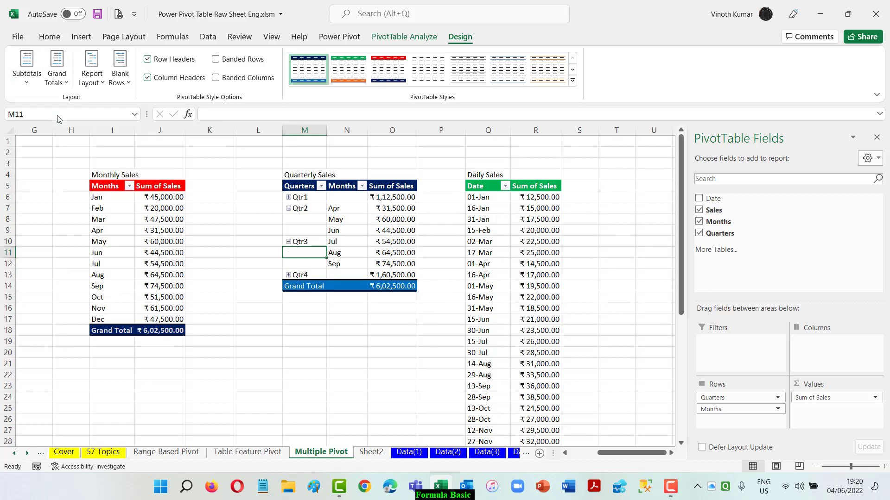
{"action": "left_click", "coordinate": [25, 85]}
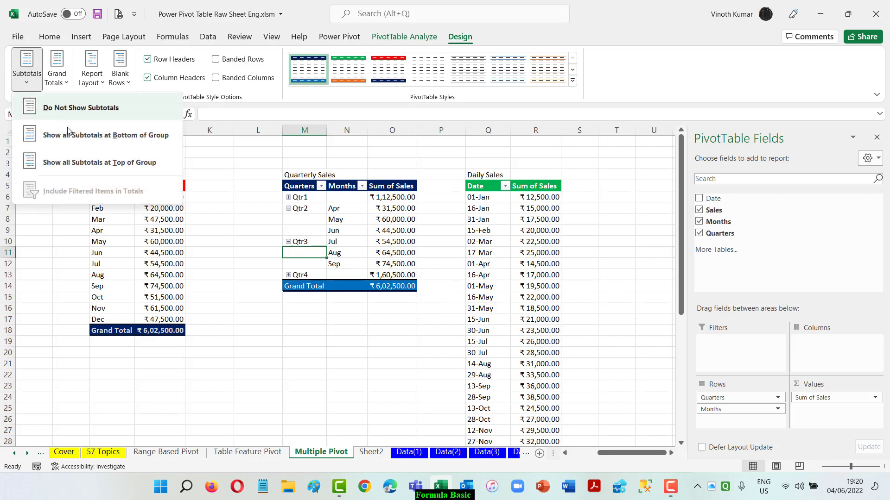
{"action": "left_click", "coordinate": [84, 167]}
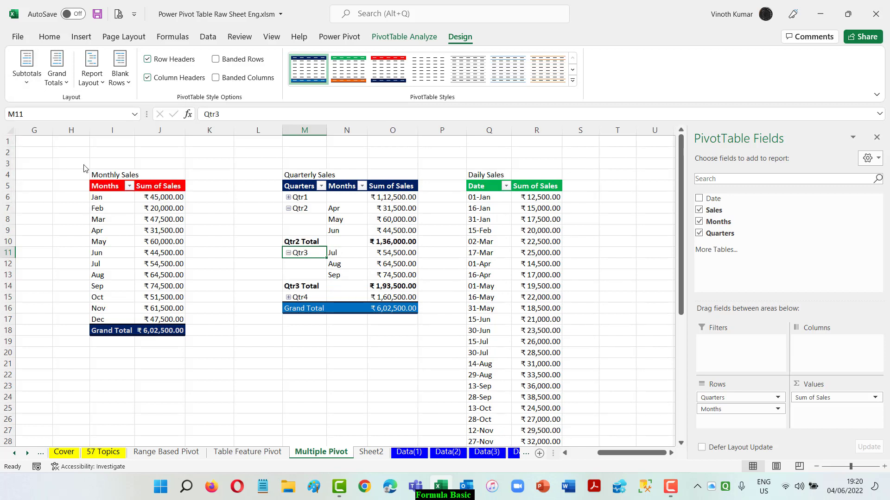
Step: Set the Quarterly Sales pivot table to show all subtotals at the bottom of each group
{"action": "left_click", "coordinate": [26, 84]}
{"action": "left_click", "coordinate": [74, 139]}
Step: Return to the 57 Topics sheet and select the Copy A PivotTable Report topic in cell B26
{"action": "left_click", "coordinate": [103, 451]}
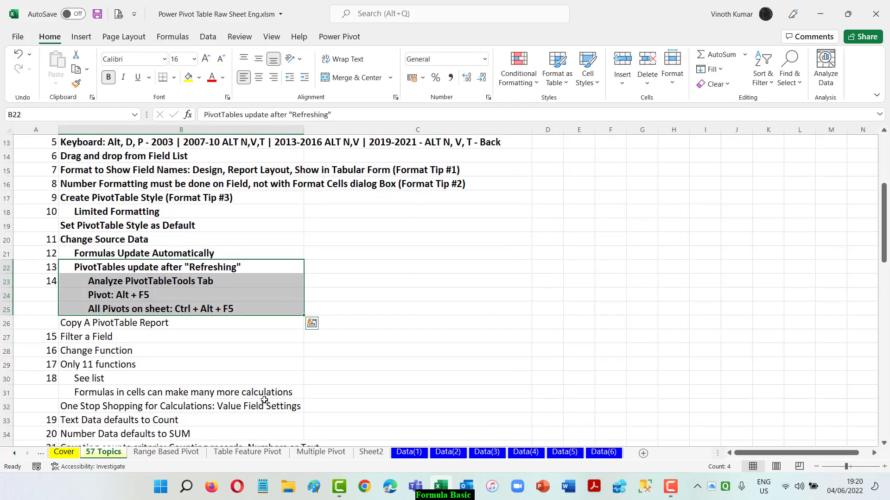
{"action": "left_click", "coordinate": [86, 327]}
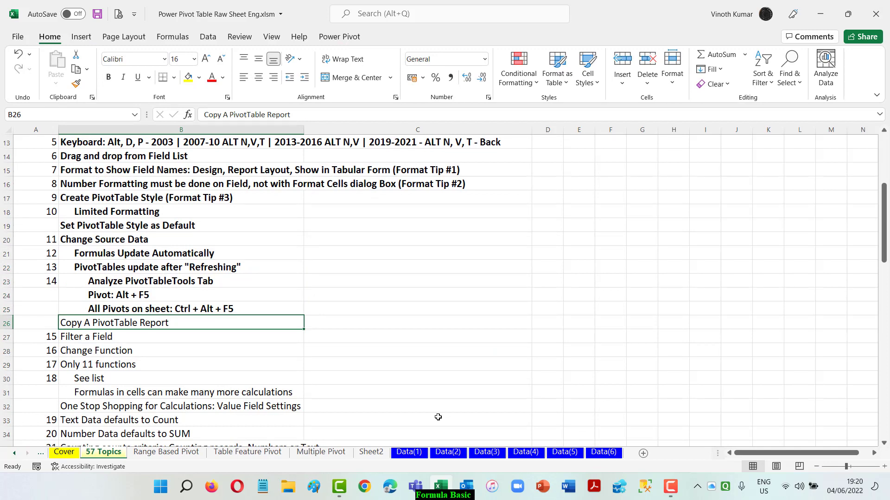
Step: Make the Copy A PivotTable Report and Filter a Field topics bold, and select the Change Function topic in B28
{"action": "key", "text": "ctrl+b"}
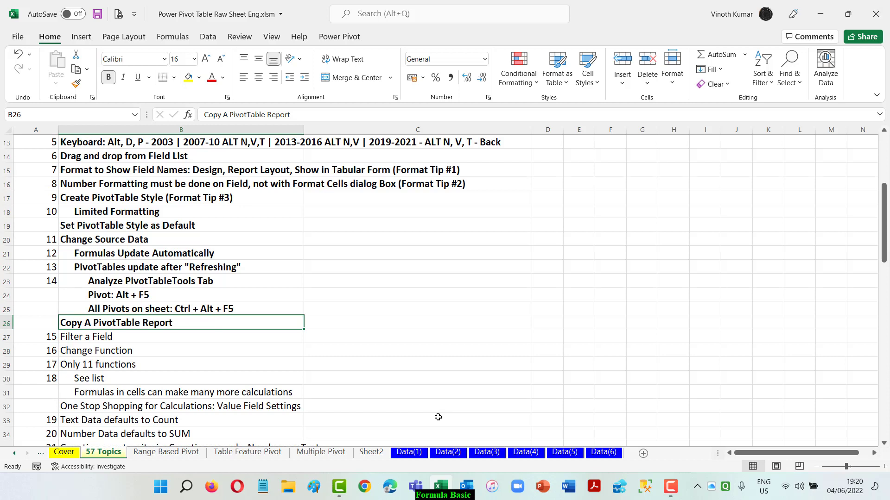
{"action": "left_click", "coordinate": [77, 338]}
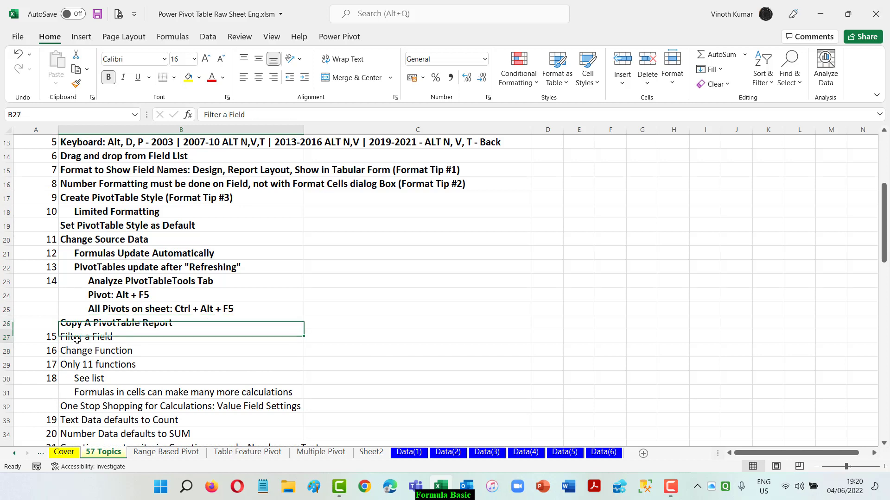
{"action": "key", "text": "ctrl+b"}
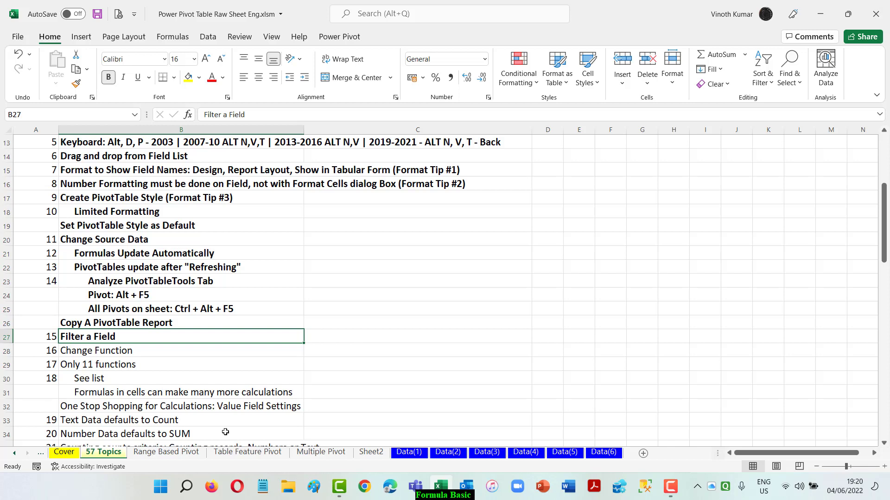
{"action": "left_click", "coordinate": [108, 353]}
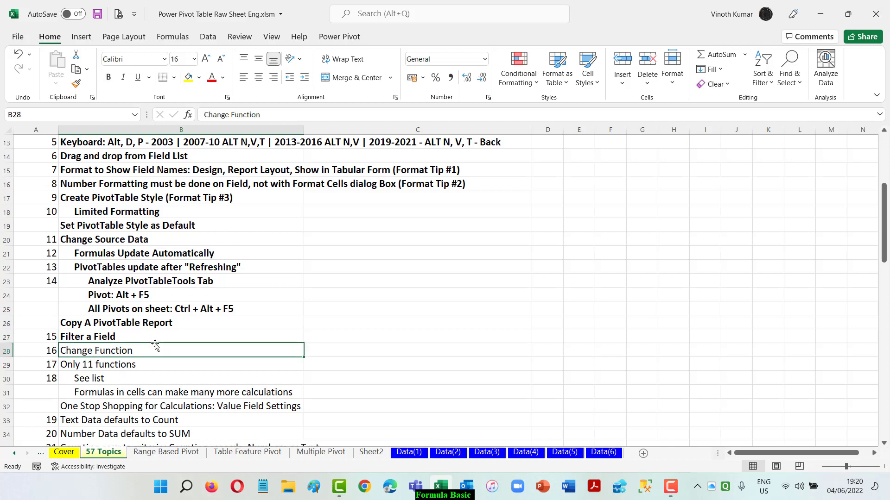
{"action": "key", "text": "F10"}
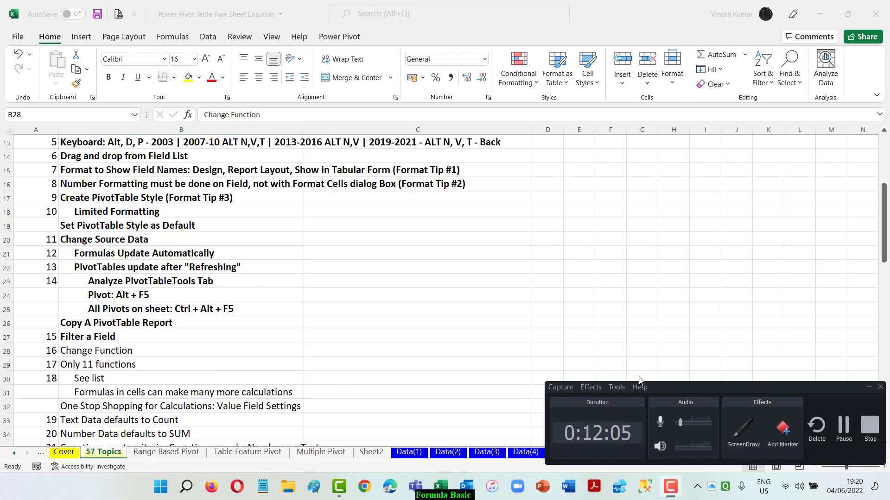
{"action": "left_click", "coordinate": [449, 308]}
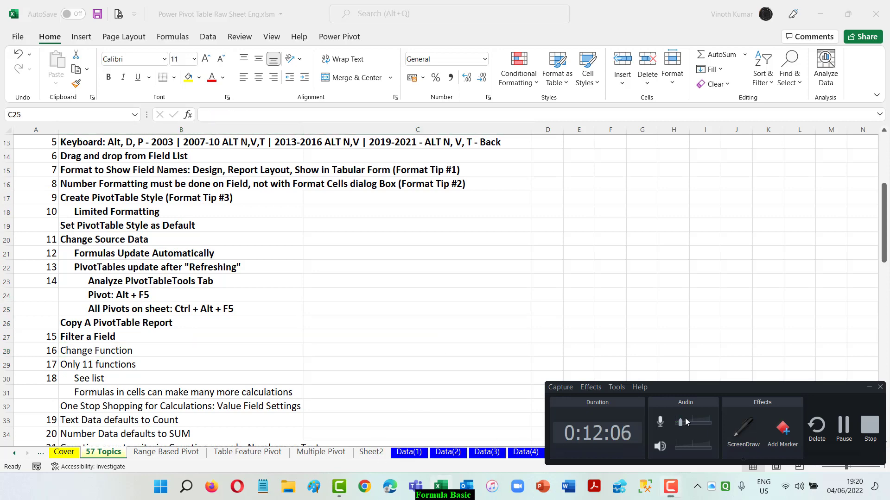
{"action": "left_click", "coordinate": [868, 387]}
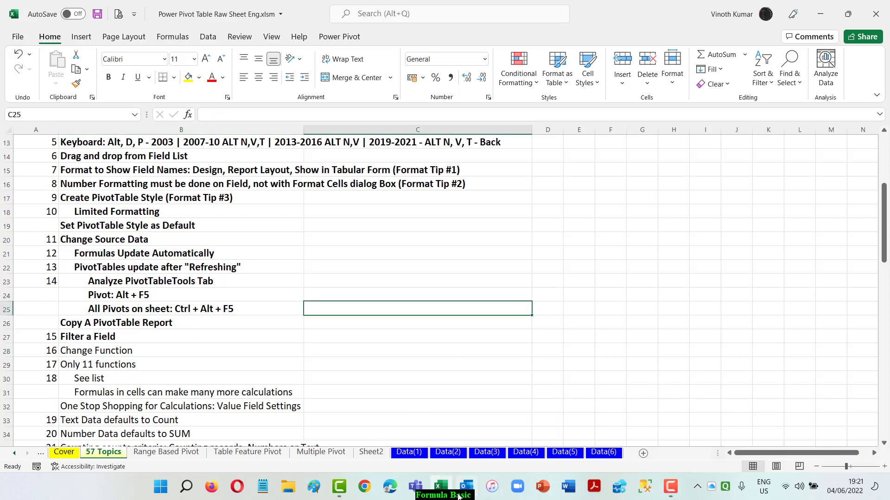
Step: On the Multiple Pivot sheet, add the Sales field two more times to the values of the Daily Sales pivot table
{"action": "left_click", "coordinate": [320, 452]}
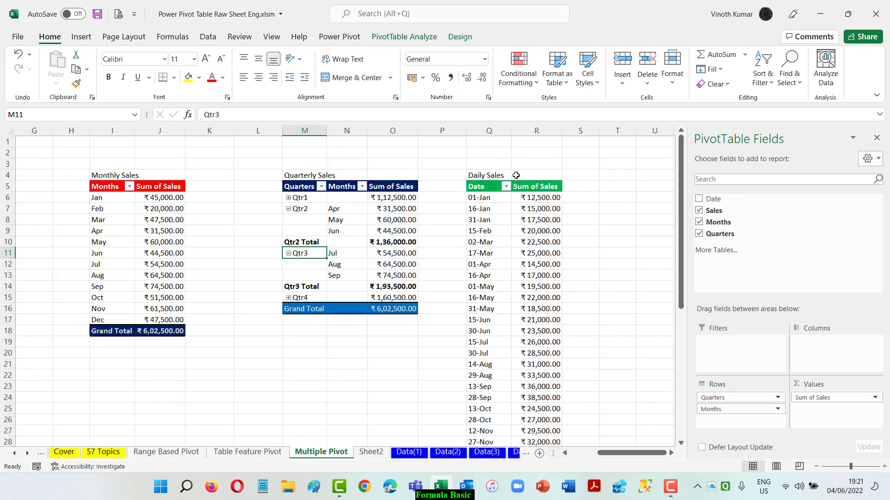
{"action": "mouse_move", "coordinate": [402, 202]}
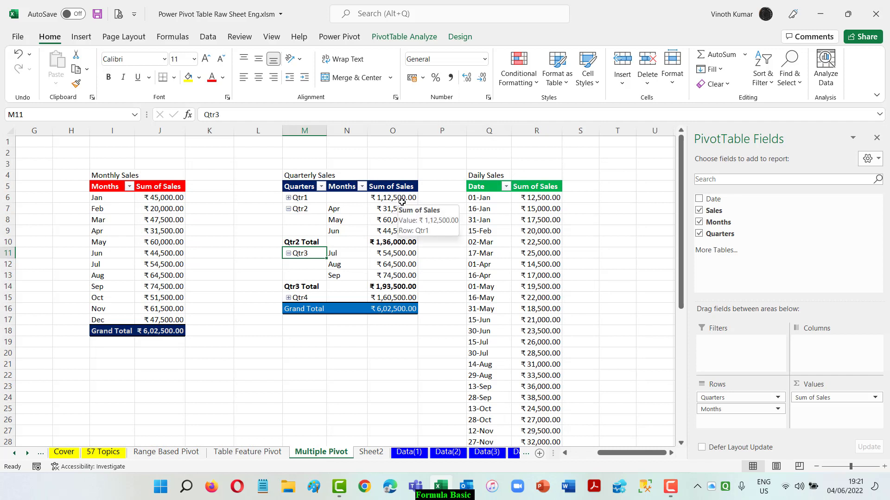
{"action": "left_click", "coordinate": [547, 197]}
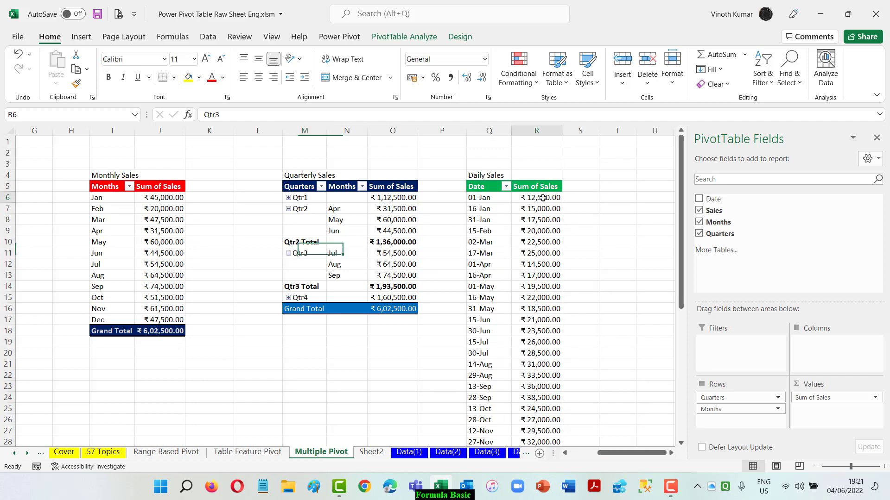
{"action": "left_click", "coordinate": [671, 452]}
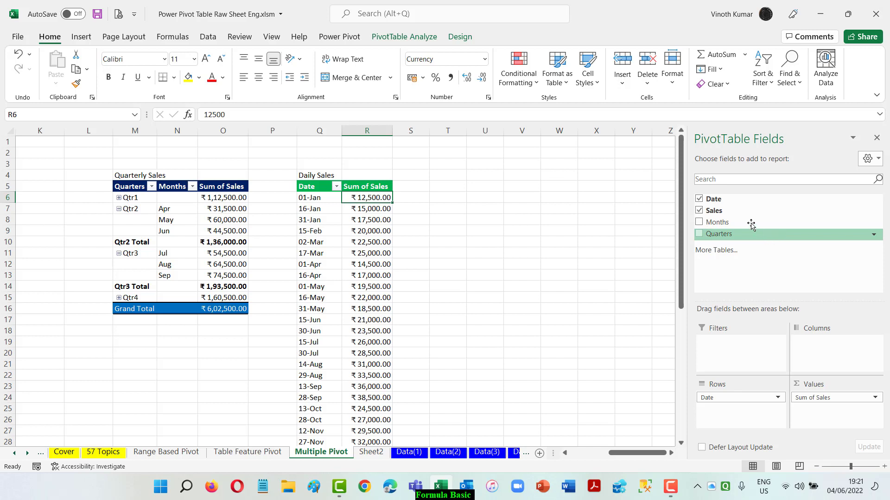
{"action": "left_click_drag", "start_coordinate": [710, 211], "coordinate": [839, 410]}
{"action": "left_click_drag", "start_coordinate": [723, 213], "coordinate": [816, 425]}
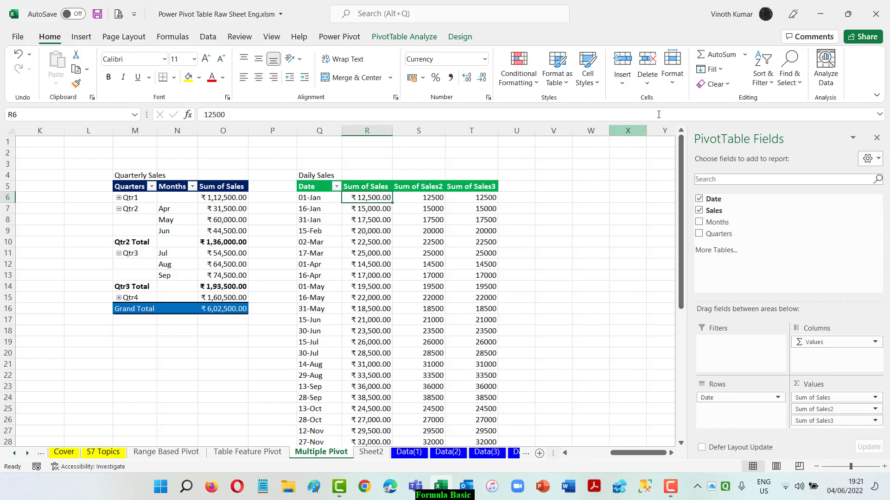
Step: Review the comparison of available functions on the Formula Vs Pivot sheet and return to the 57 Topics sheet
{"action": "left_click", "coordinate": [113, 453]}
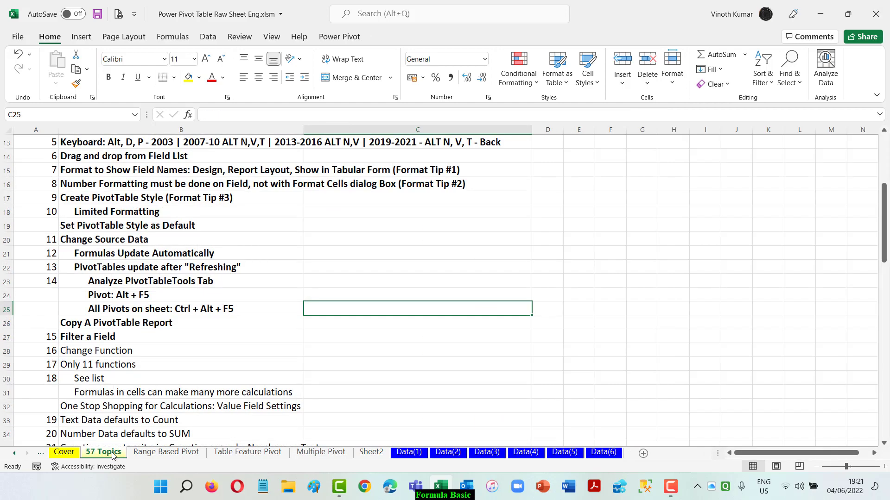
{"action": "left_click", "coordinate": [15, 453]}
{"action": "left_click", "coordinate": [68, 454]}
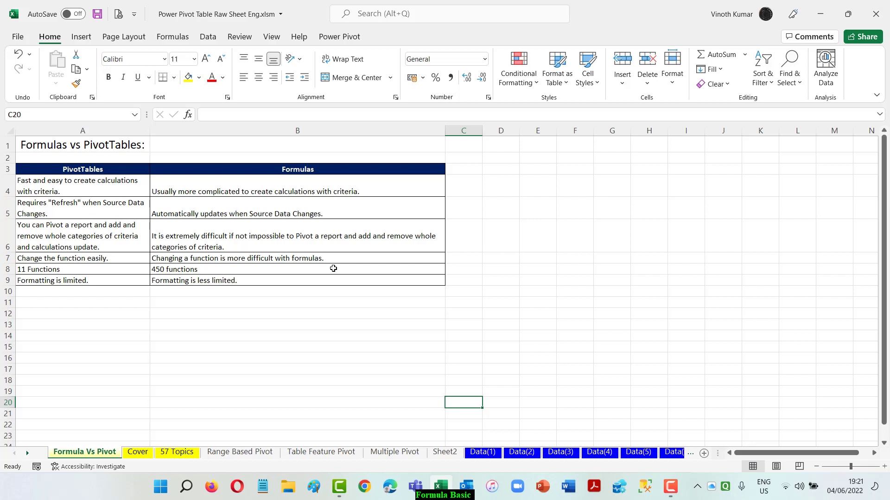
{"action": "left_click", "coordinate": [183, 454]}
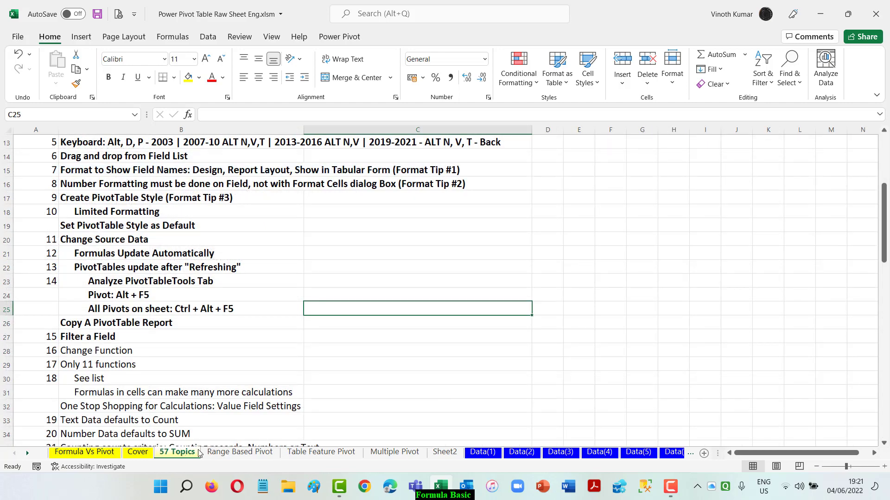
Step: On the Multiple Pivot sheet, look through the summary functions for Sum of Sales2 in the Daily Sales pivot table and summarize it by Count
{"action": "left_click", "coordinate": [384, 452]}
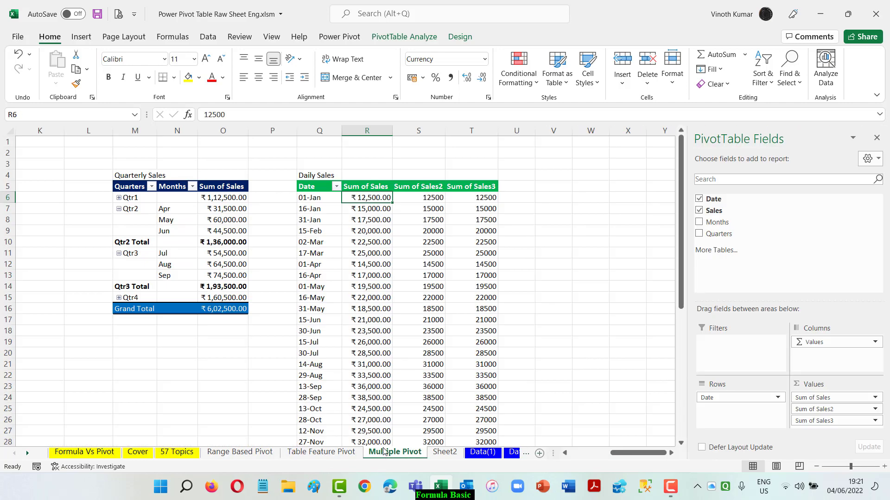
{"action": "left_click", "coordinate": [415, 198]}
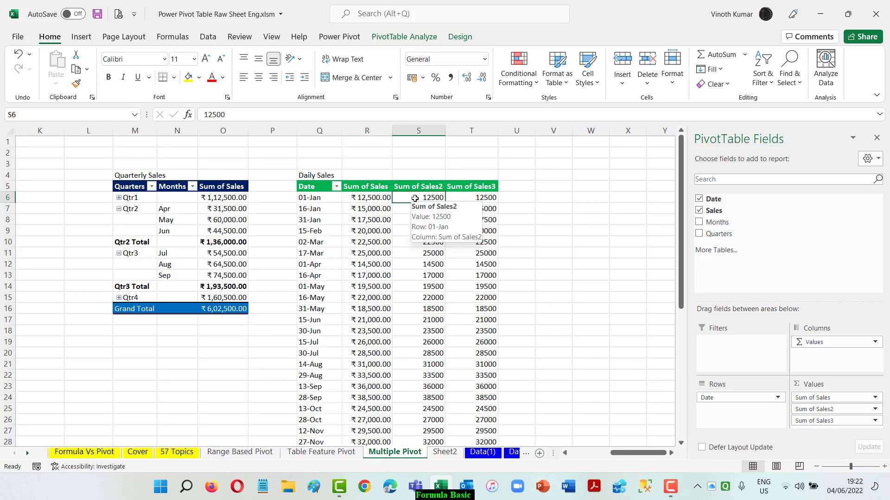
{"action": "right_click", "coordinate": [415, 198]}
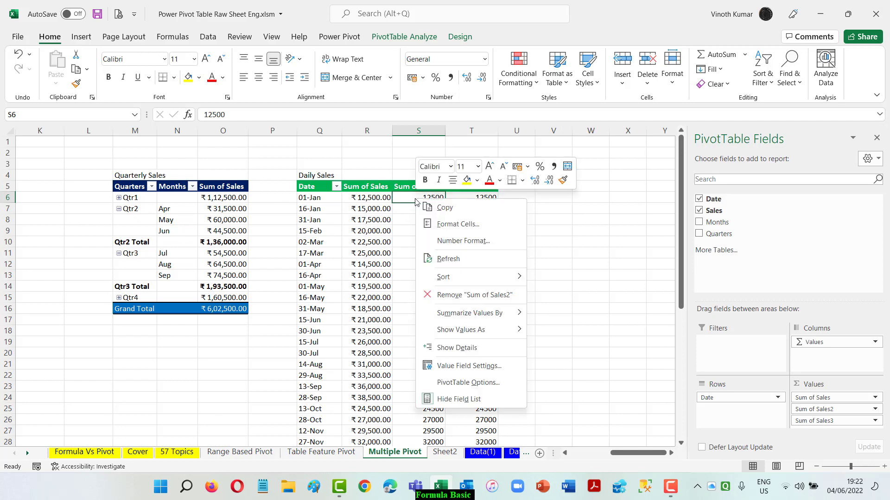
{"action": "left_click", "coordinate": [488, 370]}
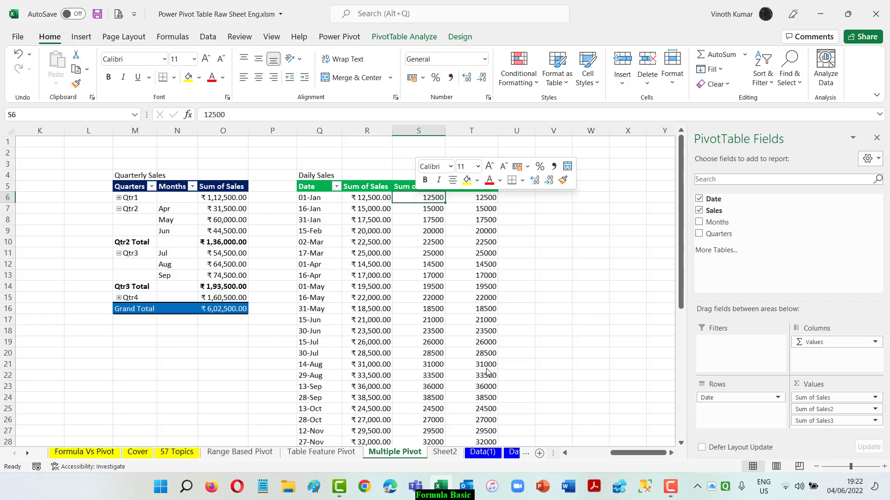
{"action": "left_click_drag", "start_coordinate": [477, 279], "coordinate": [555, 106]}
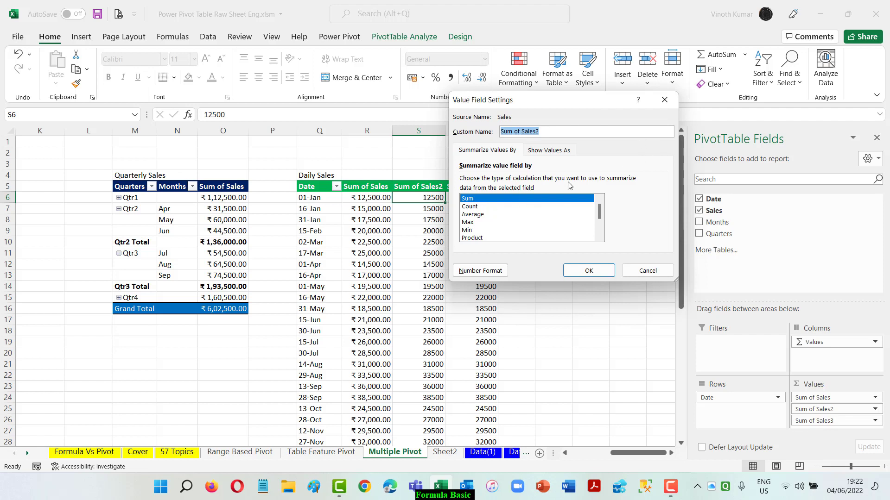
{"action": "left_click_drag", "start_coordinate": [600, 214], "coordinate": [600, 222]}
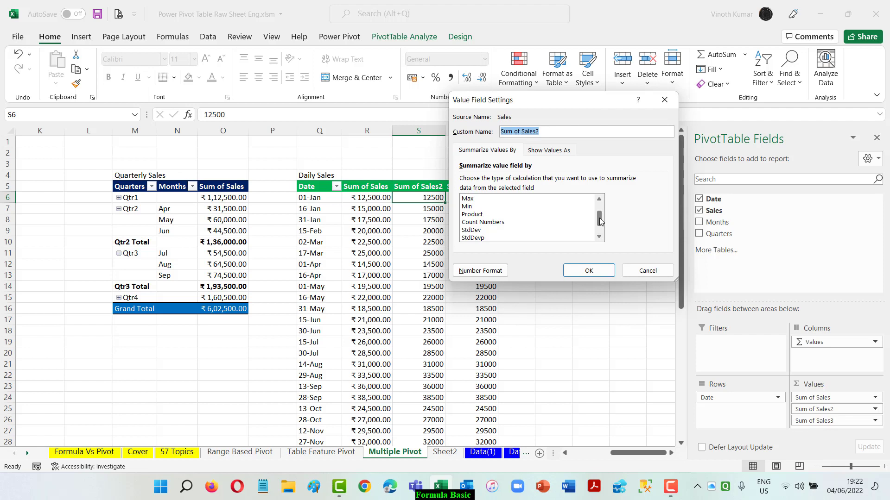
{"action": "left_click_drag", "start_coordinate": [599, 218], "coordinate": [599, 232]}
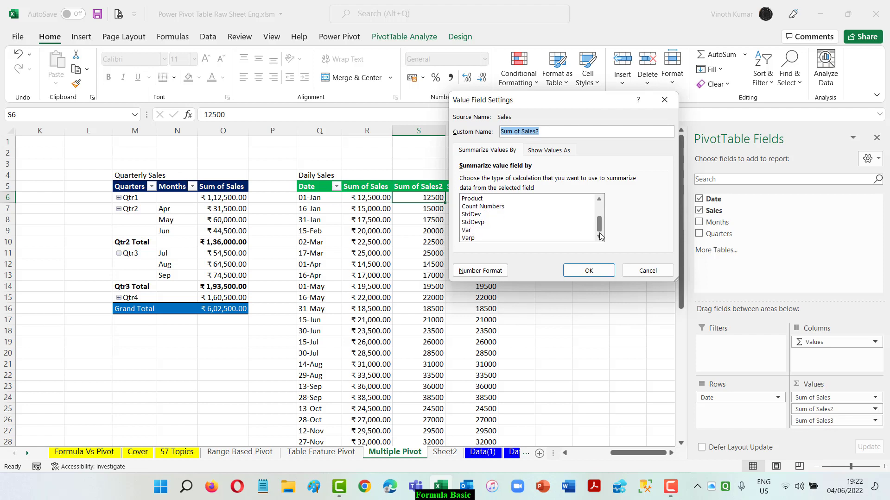
{"action": "left_click_drag", "start_coordinate": [599, 233], "coordinate": [607, 207]}
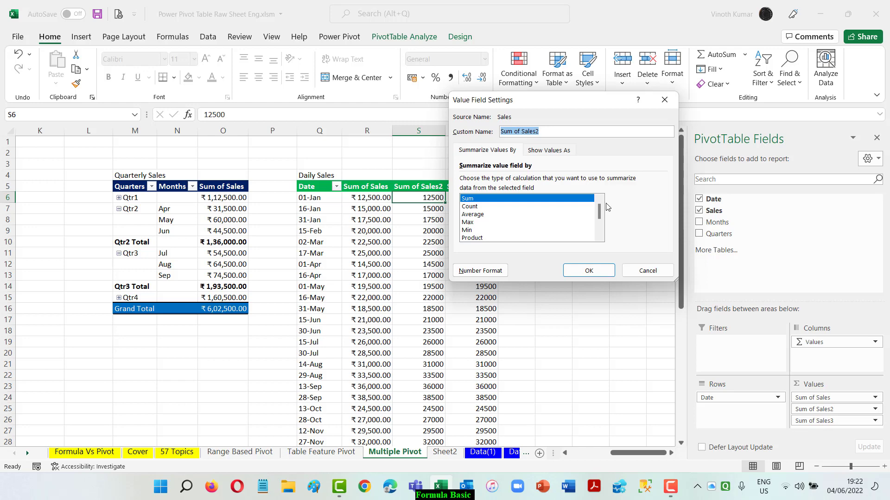
{"action": "left_click", "coordinate": [469, 206]}
{"action": "left_click", "coordinate": [587, 271]}
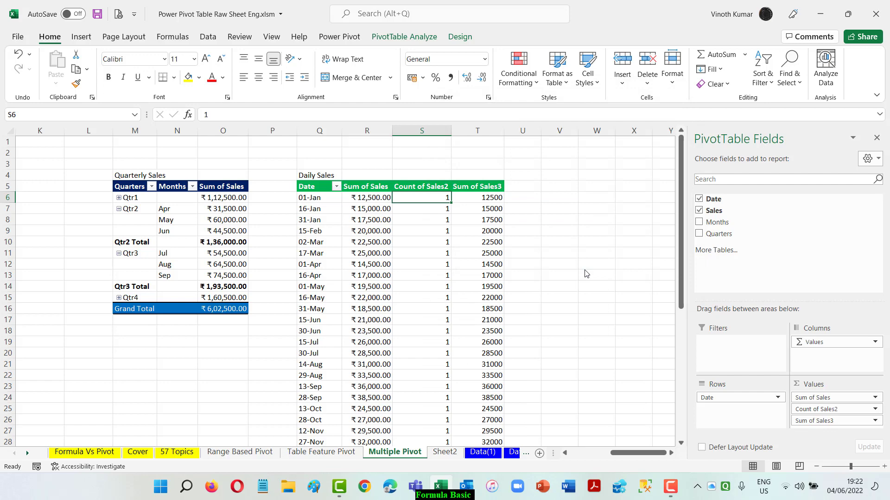
{"action": "left_click", "coordinate": [337, 187]}
{"action": "key", "text": "Escape"}
{"action": "right_click", "coordinate": [322, 198]}
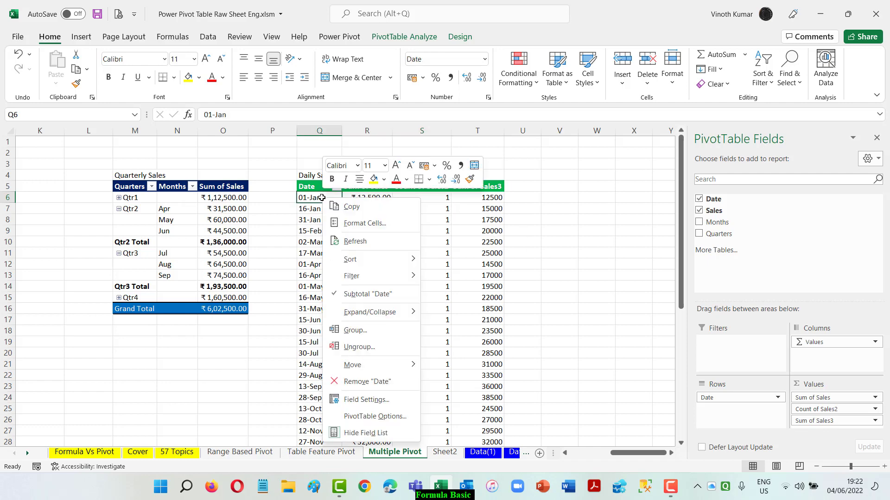
{"action": "left_click", "coordinate": [355, 330]}
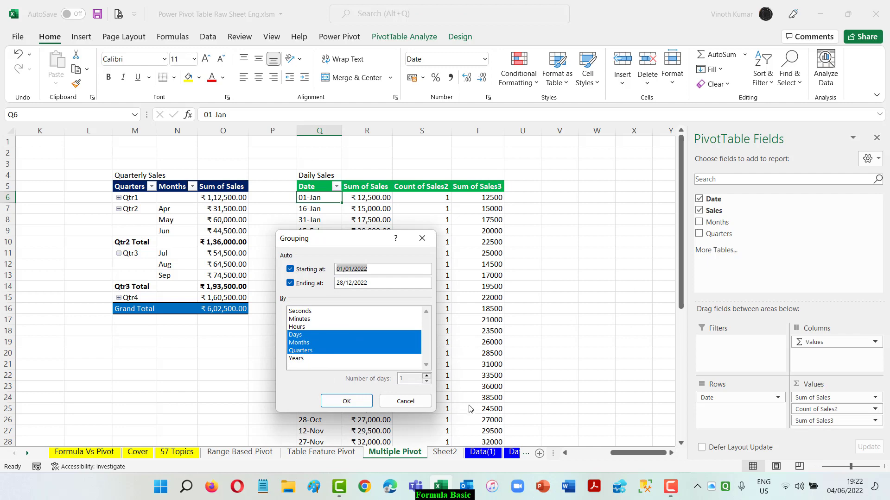
{"action": "left_click", "coordinate": [414, 403]}
Step: In the Daily Sales pivot table, replace the Date rows with Months and summarize the third Sales value by Average
{"action": "left_click", "coordinate": [699, 223]}
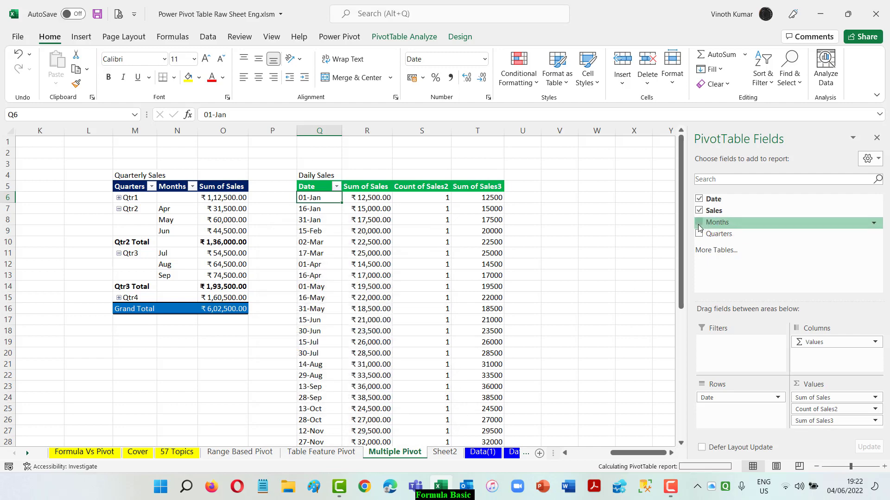
{"action": "left_click", "coordinate": [698, 199]}
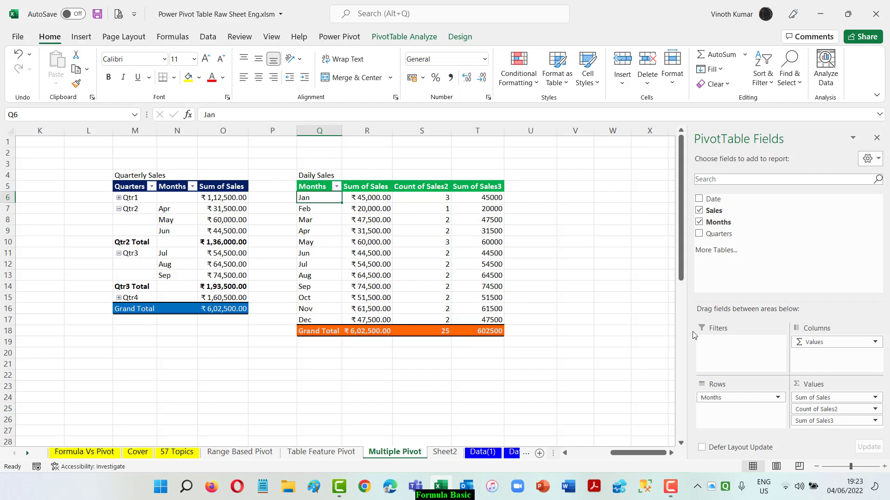
{"action": "right_click", "coordinate": [488, 189]}
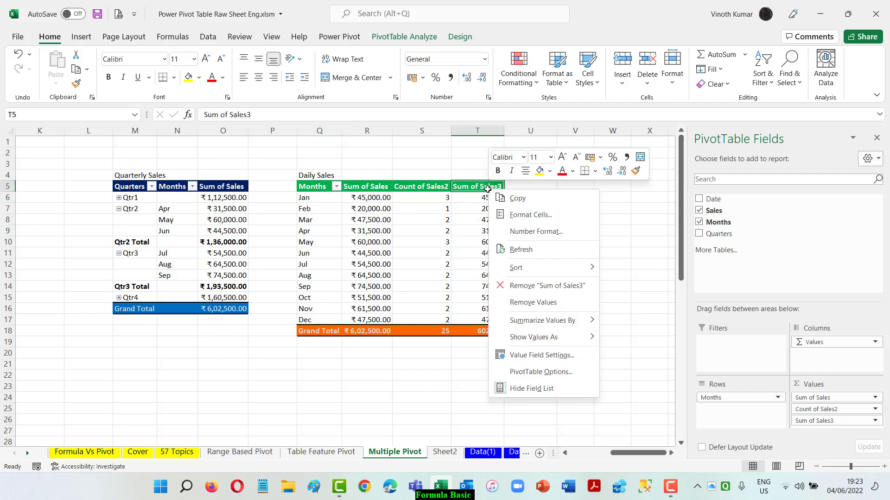
{"action": "left_click", "coordinate": [522, 356]}
{"action": "left_click", "coordinate": [429, 372]}
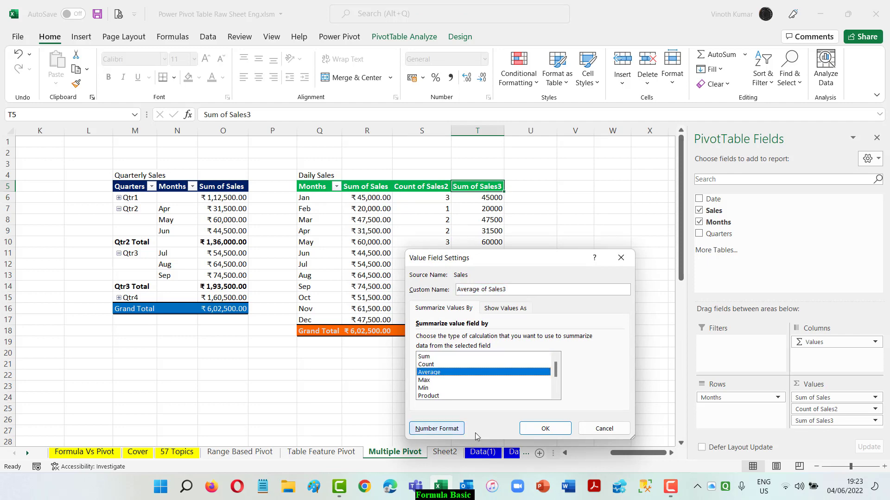
{"action": "left_click", "coordinate": [545, 428]}
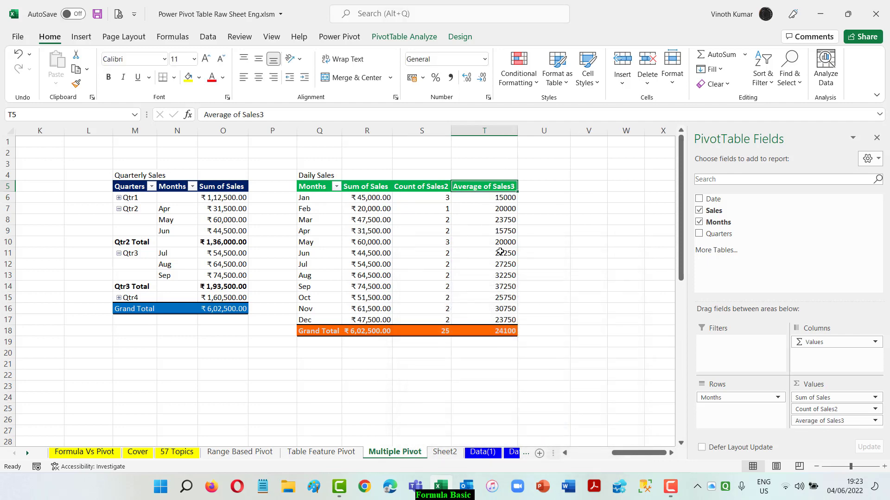
Step: Examine the full list of summary functions in the value field settings of Average of Sales3 in the Daily Sales pivot table
{"action": "right_click", "coordinate": [482, 198]}
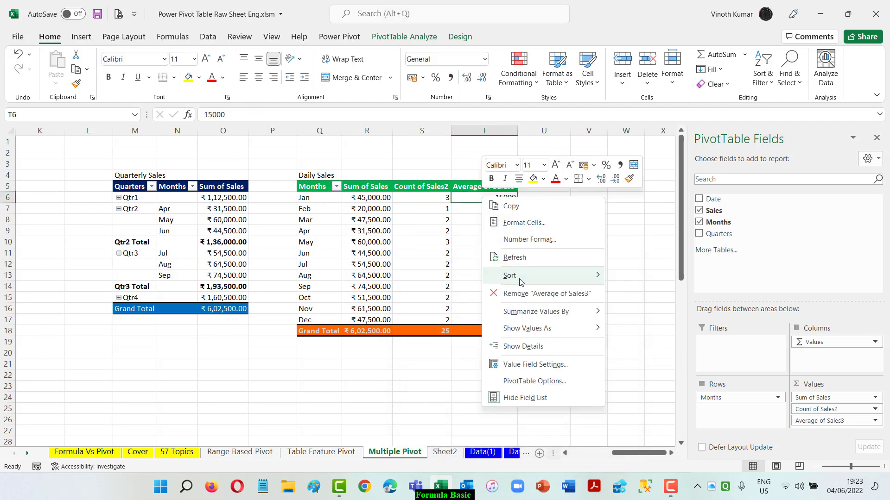
{"action": "mouse_move", "coordinate": [532, 313]}
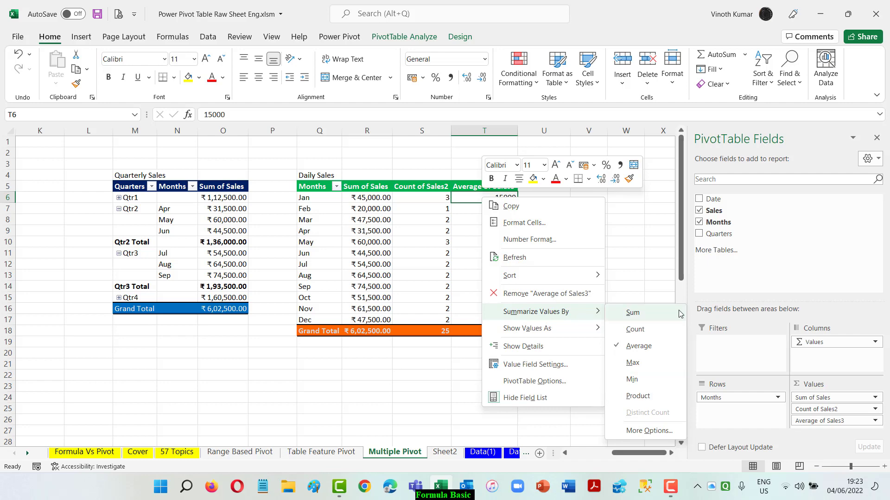
{"action": "left_click", "coordinate": [661, 437]}
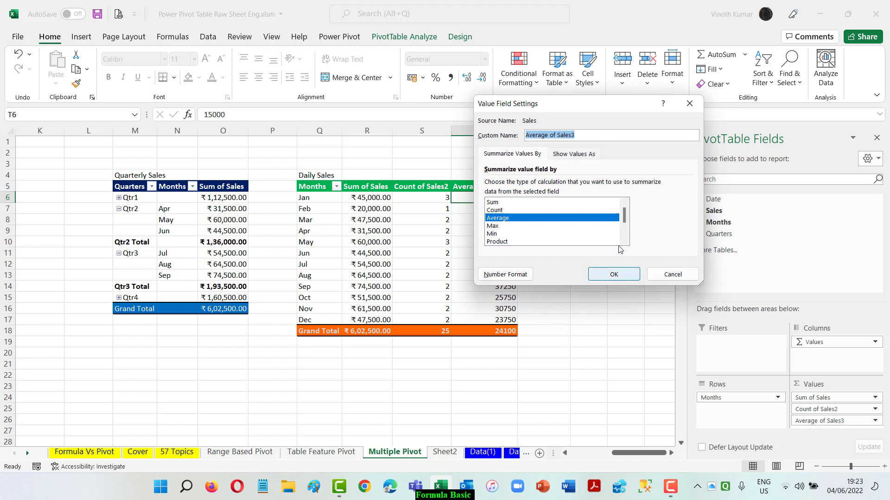
{"action": "left_click_drag", "start_coordinate": [627, 215], "coordinate": [624, 244]}
{"action": "left_click", "coordinate": [626, 217]}
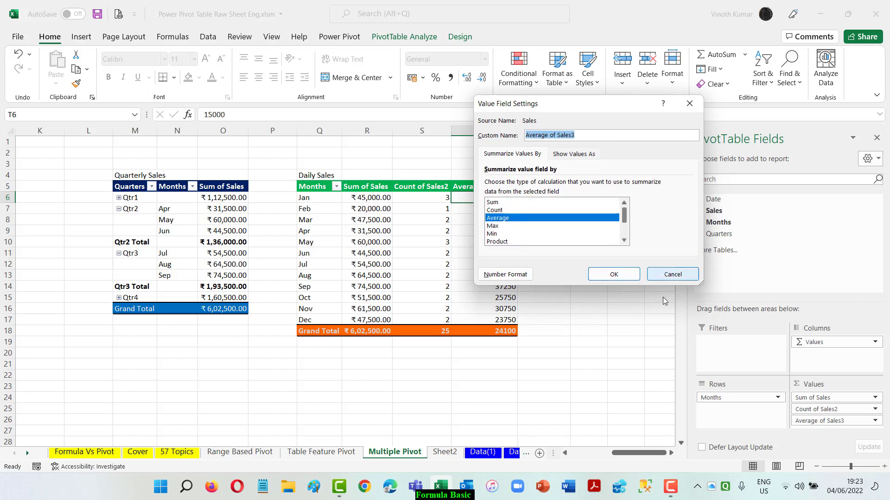
{"action": "left_click", "coordinate": [667, 276]}
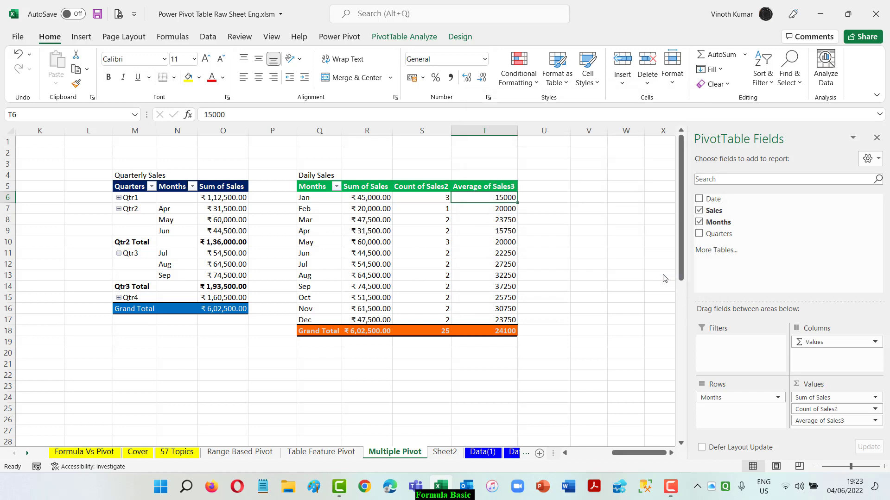
Step: On the 57 Topics sheet, bold the topics from Change Function through One Stop Shopping for Calculations: Value Field Settings
{"action": "left_click", "coordinate": [176, 451]}
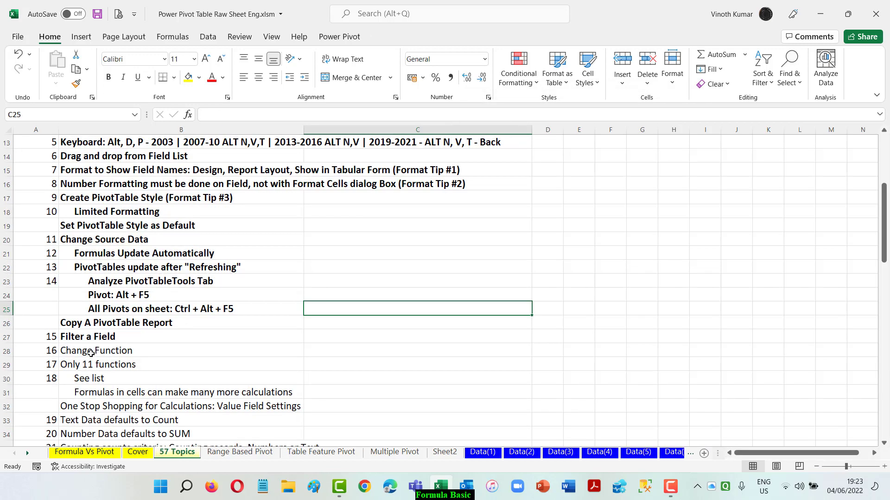
{"action": "left_click", "coordinate": [117, 348]}
{"action": "key", "text": "ctrl+b"}
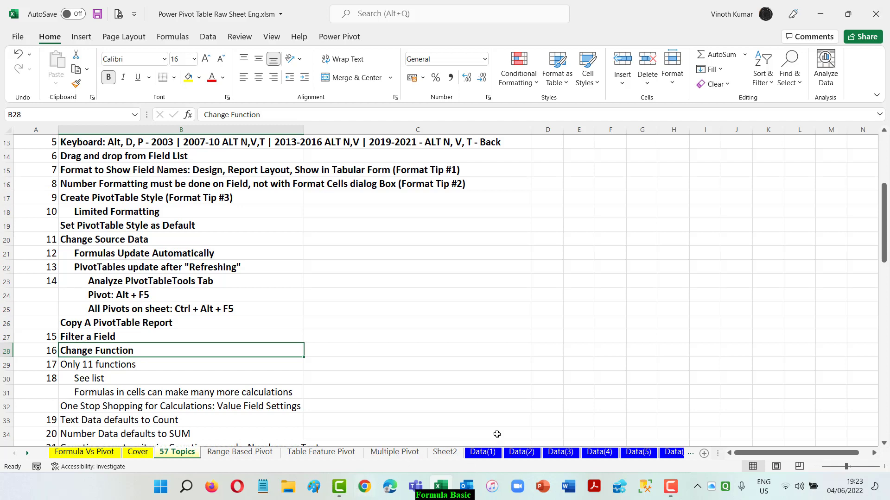
{"action": "left_click", "coordinate": [67, 366]}
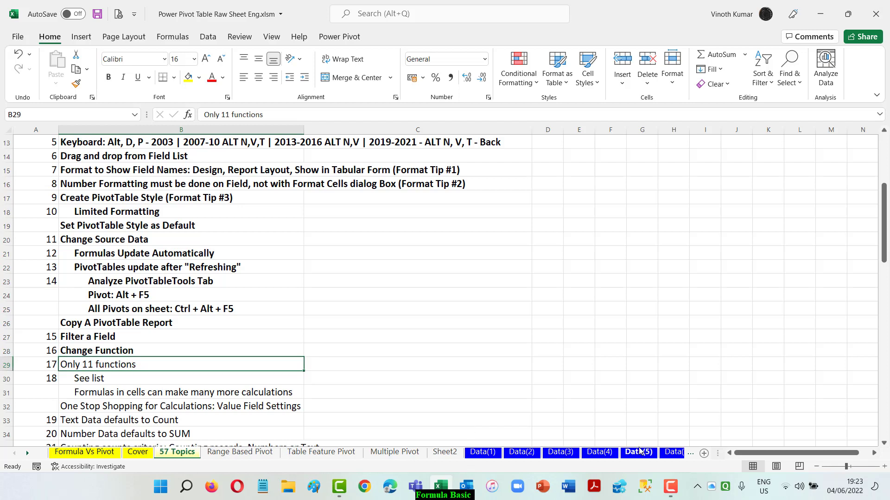
{"action": "key", "text": "ctrl+b"}
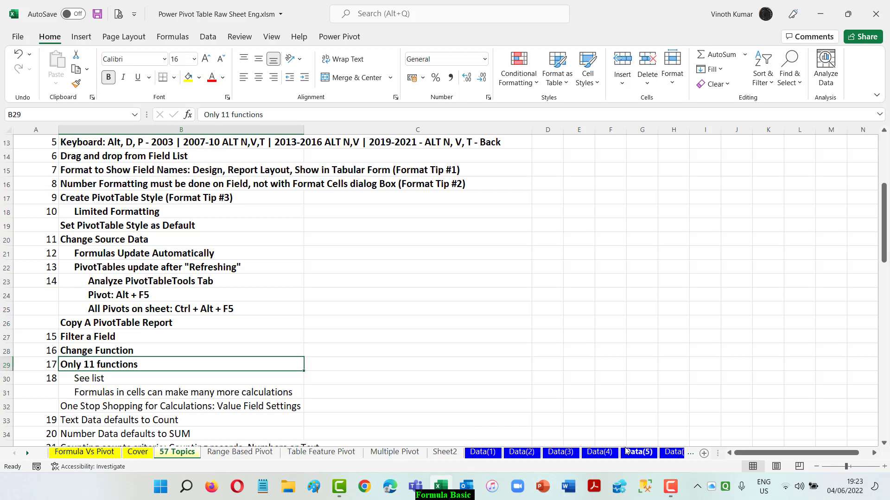
{"action": "left_click", "coordinate": [95, 376]}
{"action": "key", "text": "ctrl+b"}
{"action": "left_click", "coordinate": [121, 394]}
{"action": "key", "text": "ctrl+b"}
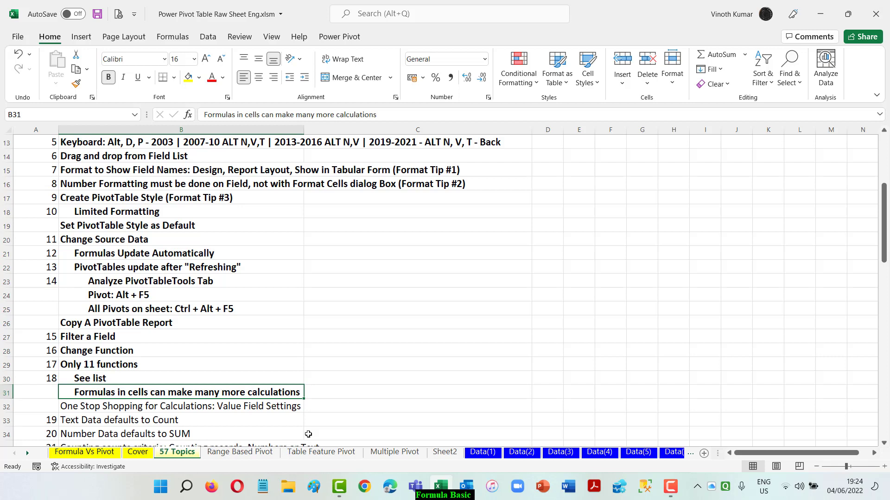
{"action": "left_click", "coordinate": [91, 405]}
{"action": "key", "text": "ctrl+b"}
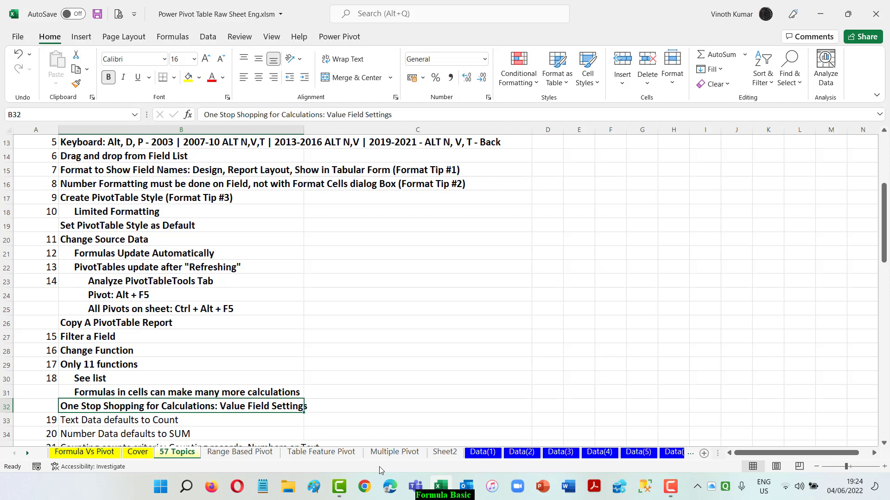
Step: Review the source data and the Monthly, Quarterly and Daily Sales pivot tables on the Multiple Pivot sheet
{"action": "left_click", "coordinate": [396, 453]}
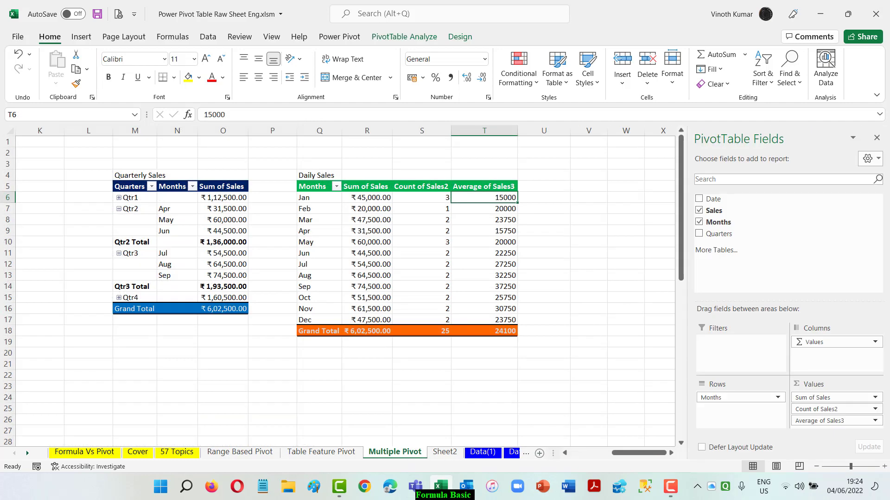
{"action": "left_click_drag", "start_coordinate": [643, 452], "coordinate": [597, 467]}
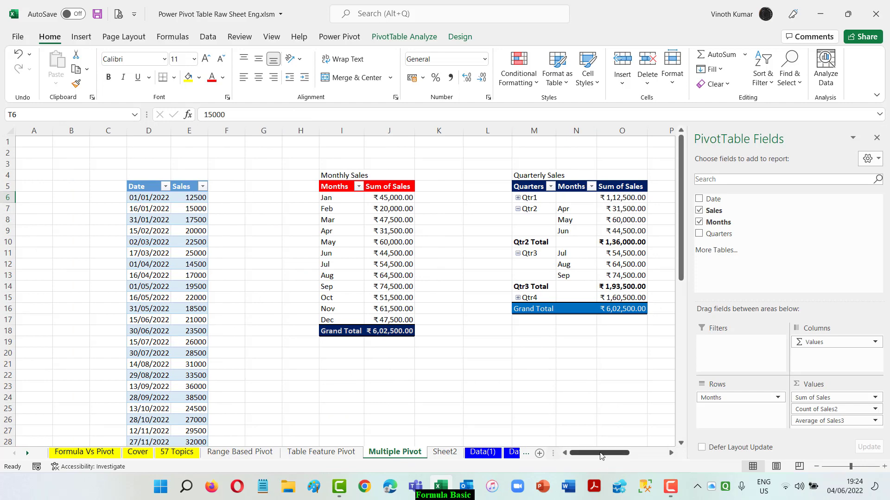
{"action": "left_click_drag", "start_coordinate": [602, 454], "coordinate": [633, 454]}
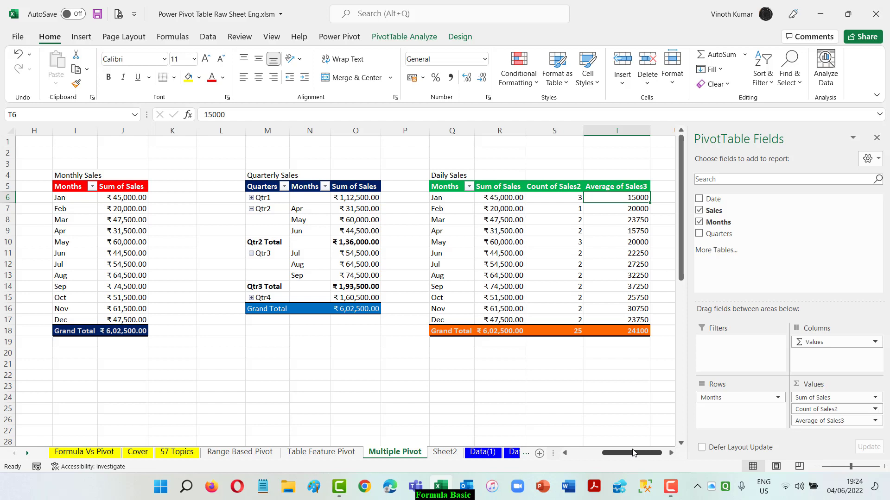
Step: On the 57 Topics sheet, bold topic 25, Collapse and Expand criteria in Row Labels
{"action": "left_click", "coordinate": [171, 456]}
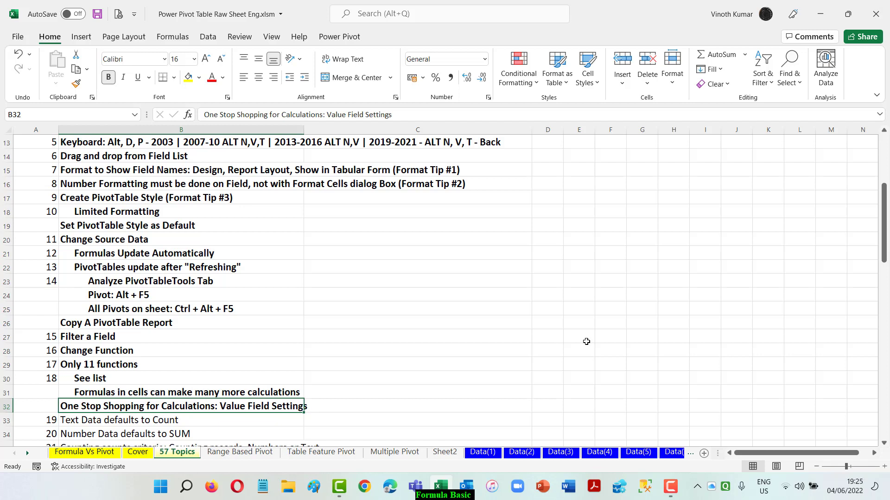
{"action": "scroll", "coordinate": [533, 290], "scroll_direction": "down", "scroll_amount": 4}
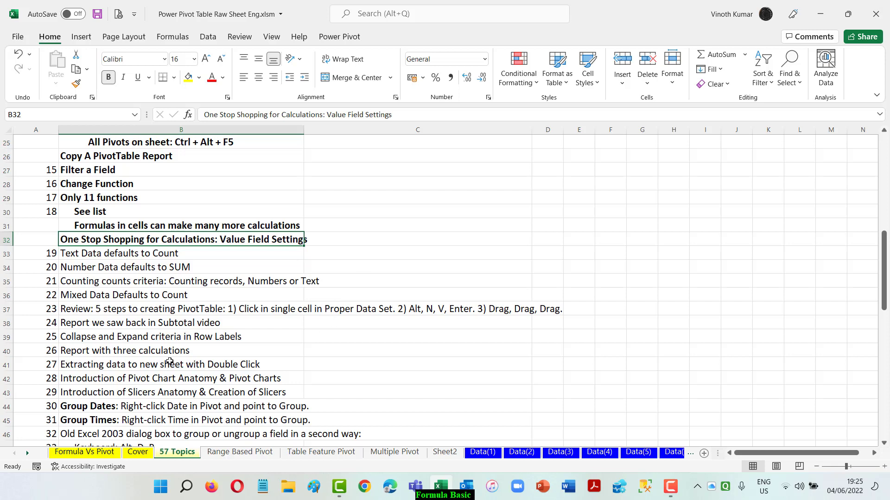
{"action": "left_click", "coordinate": [79, 336]}
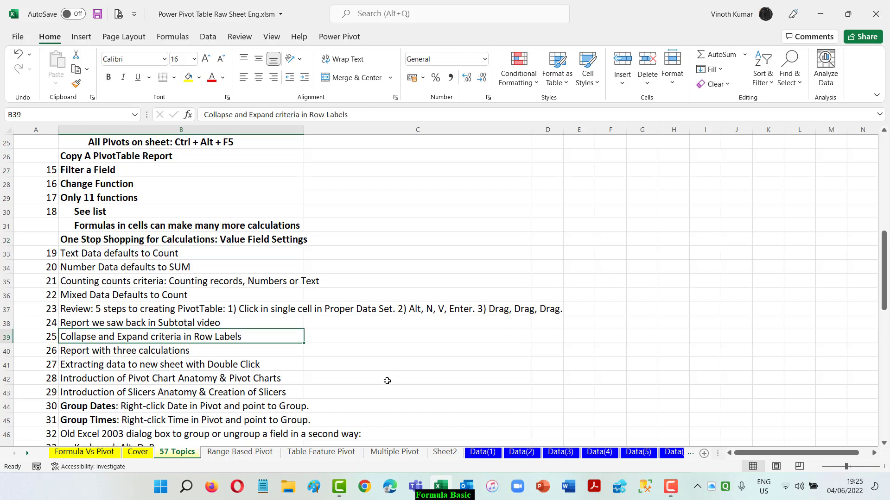
{"action": "key", "text": "ctrl+b"}
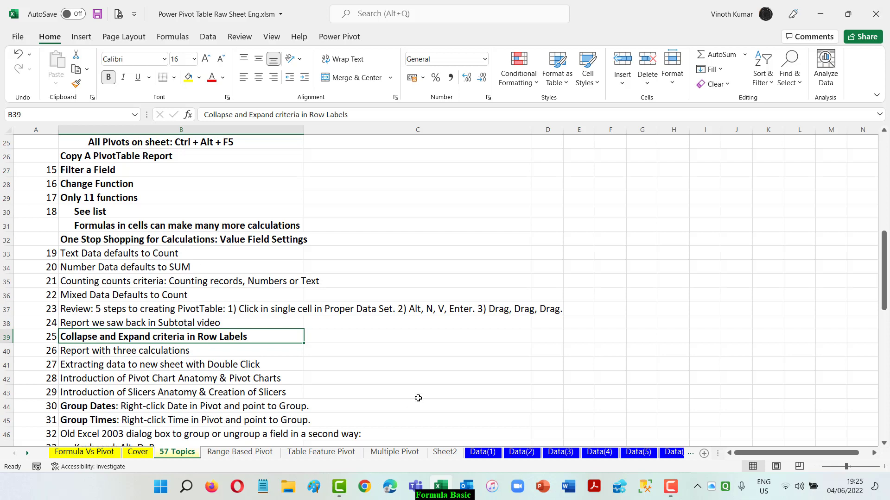
Step: Look over the remaining topics and the toy sales data on the Data(2) sheet, ending on the 57 Topics sheet
{"action": "scroll", "coordinate": [418, 398], "scroll_direction": "down", "scroll_amount": 1}
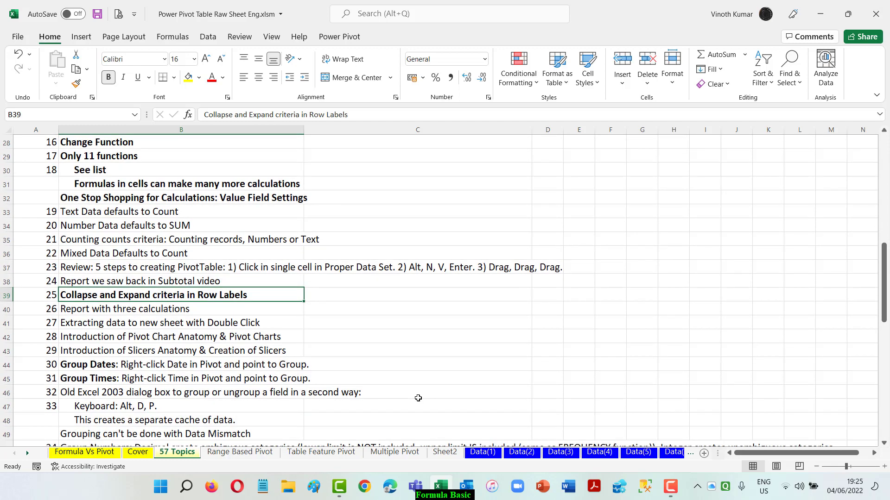
{"action": "scroll", "coordinate": [418, 398], "scroll_direction": "down", "scroll_amount": 1}
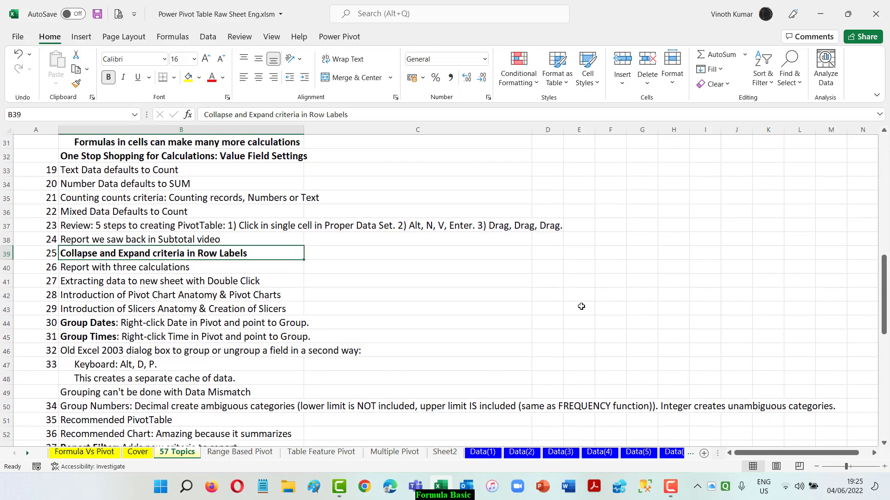
{"action": "left_click", "coordinate": [523, 452]}
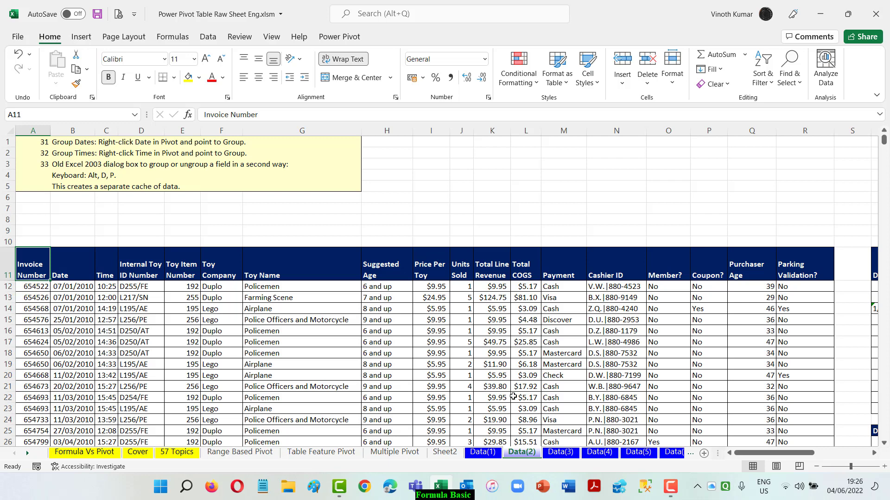
{"action": "left_click", "coordinate": [177, 454]}
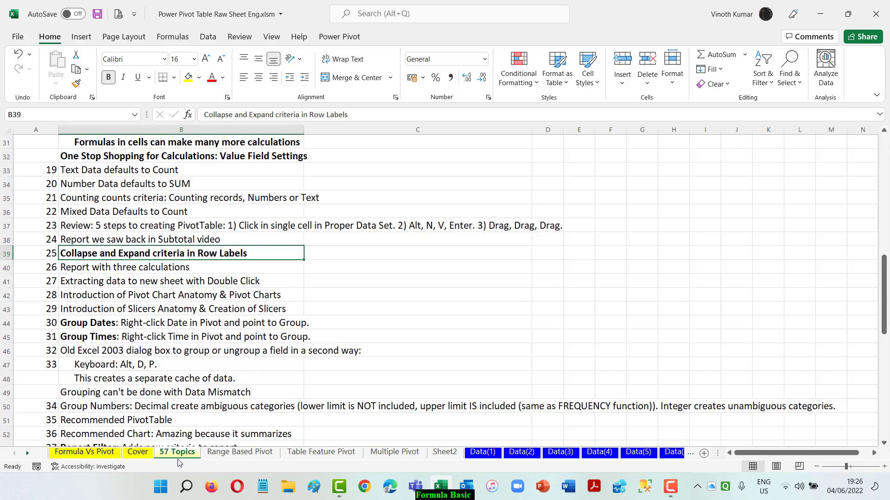